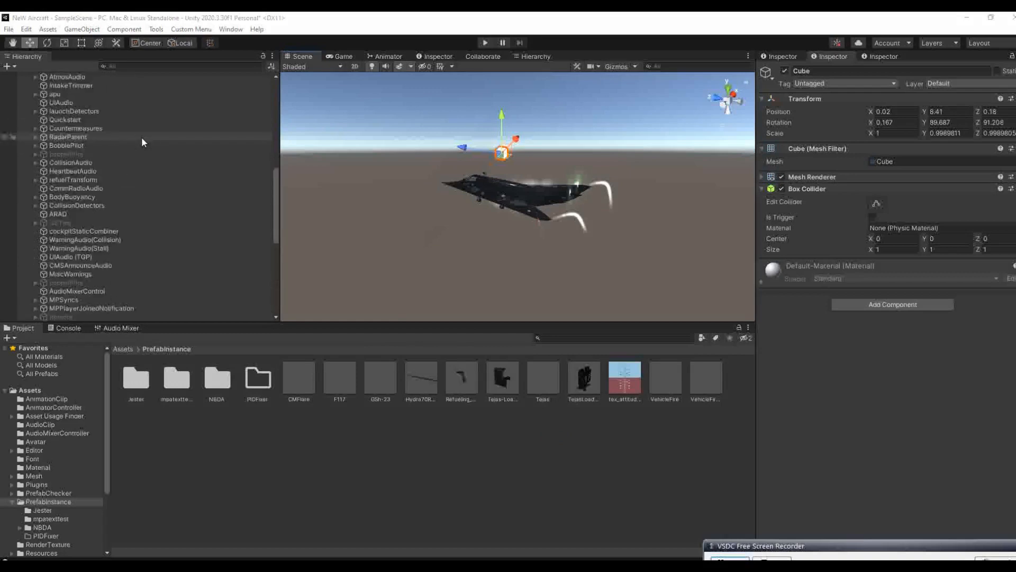
Step: Filter the scene hierarchy by component type with "t:wing" to find the F117's Wing components
left_click(159, 69)
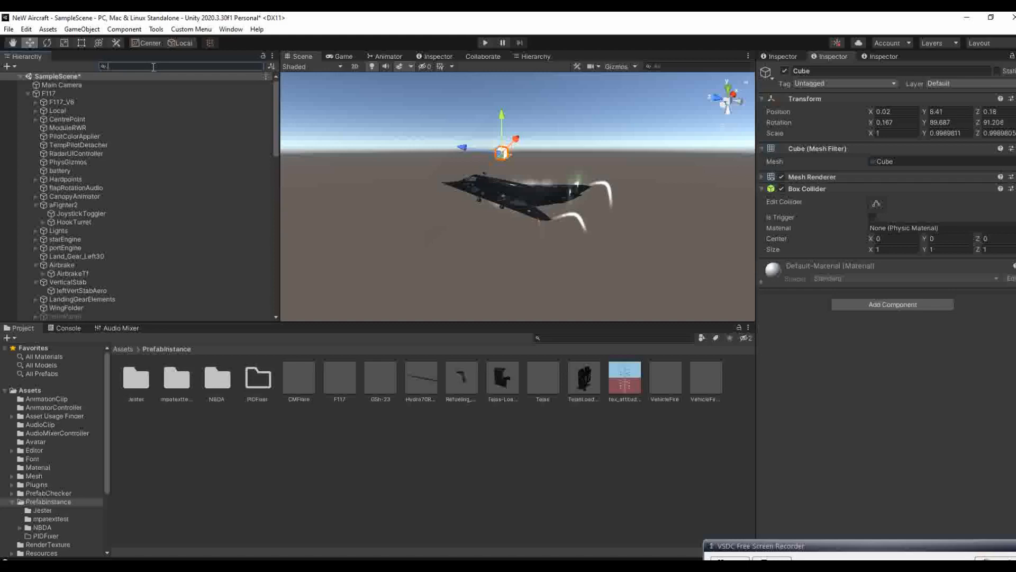
left_click_drag(366, 136, 523, 302, "alt")
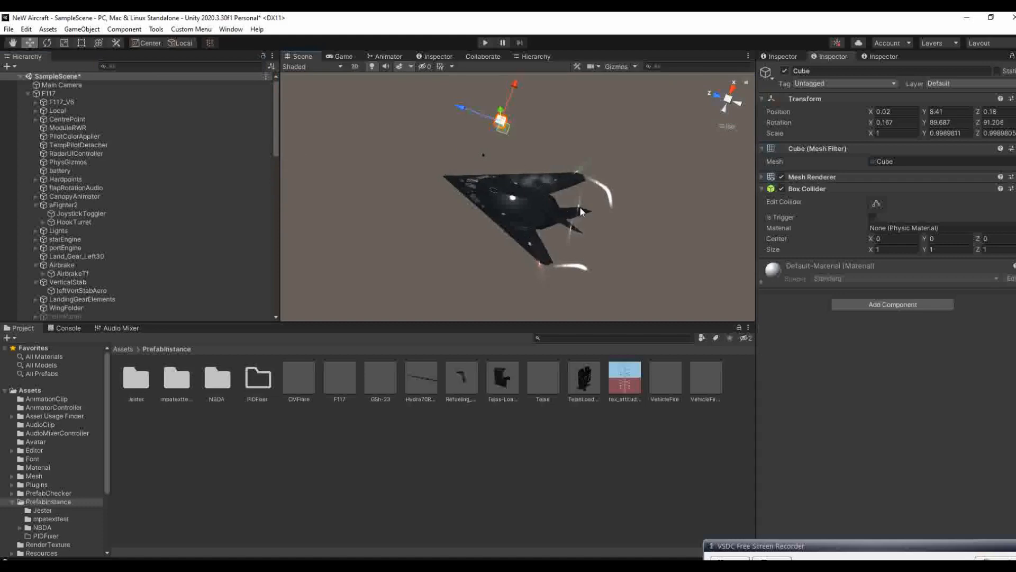
left_click_drag(581, 211, 506, 243, "alt")
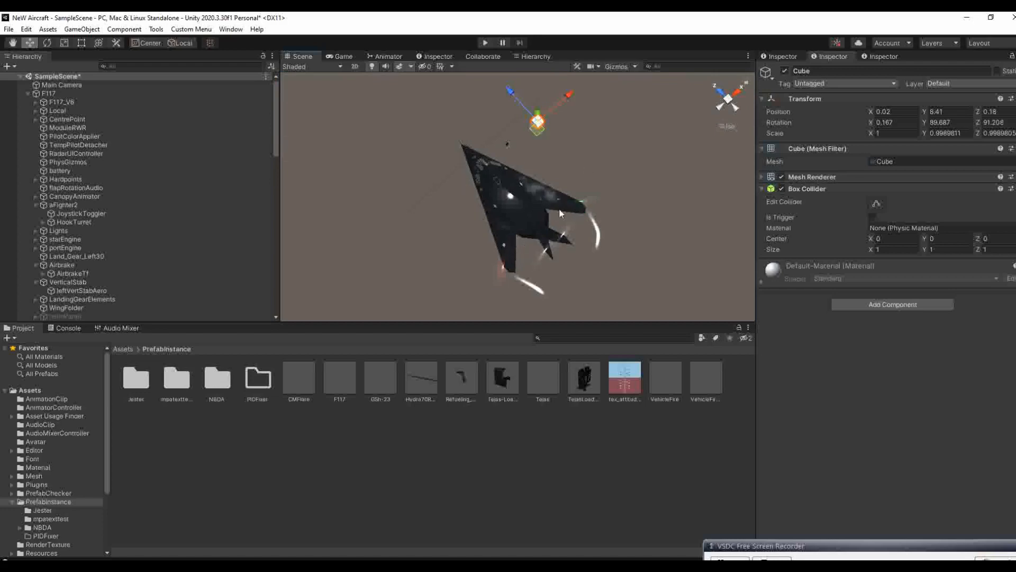
left_click_drag(559, 208, 531, 197, "alt")
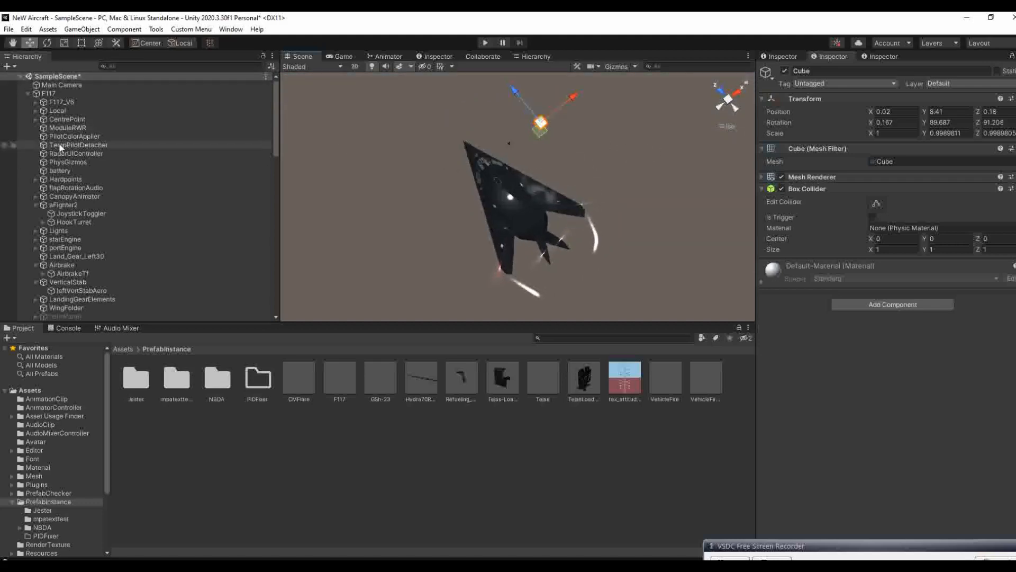
scroll(155, 188, "down", 3)
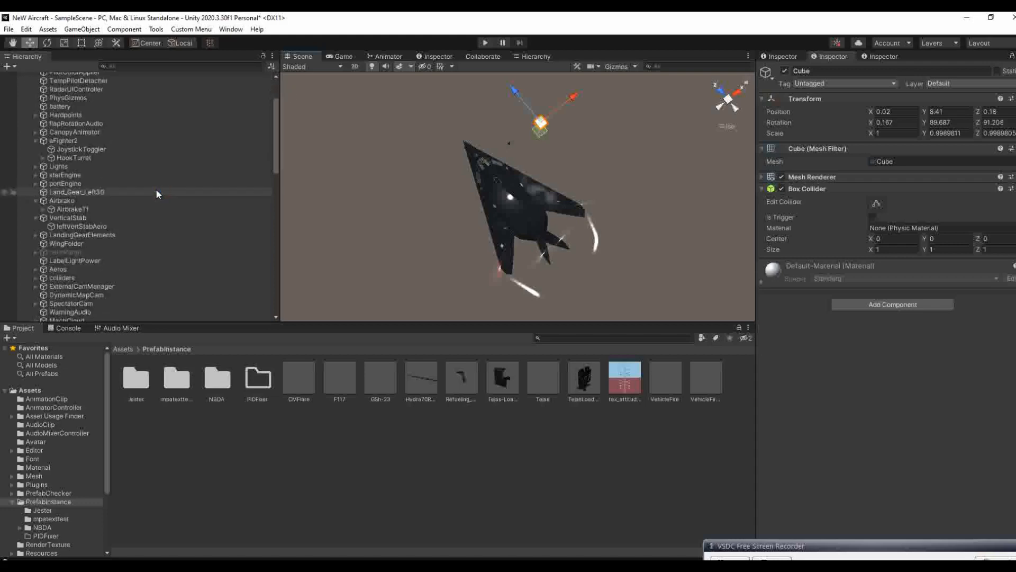
scroll(156, 190, "down", 10)
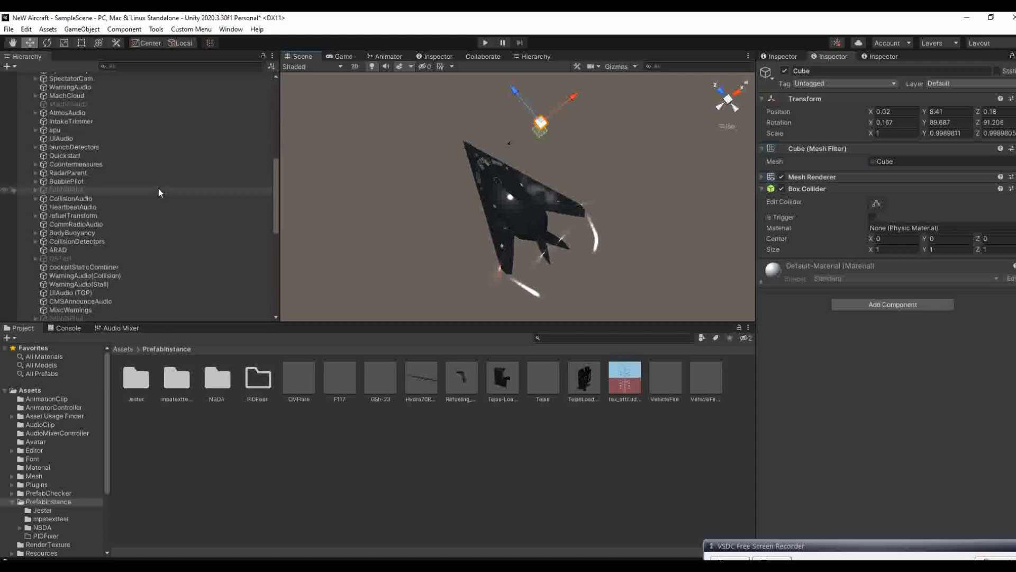
scroll(157, 186, "up", 12)
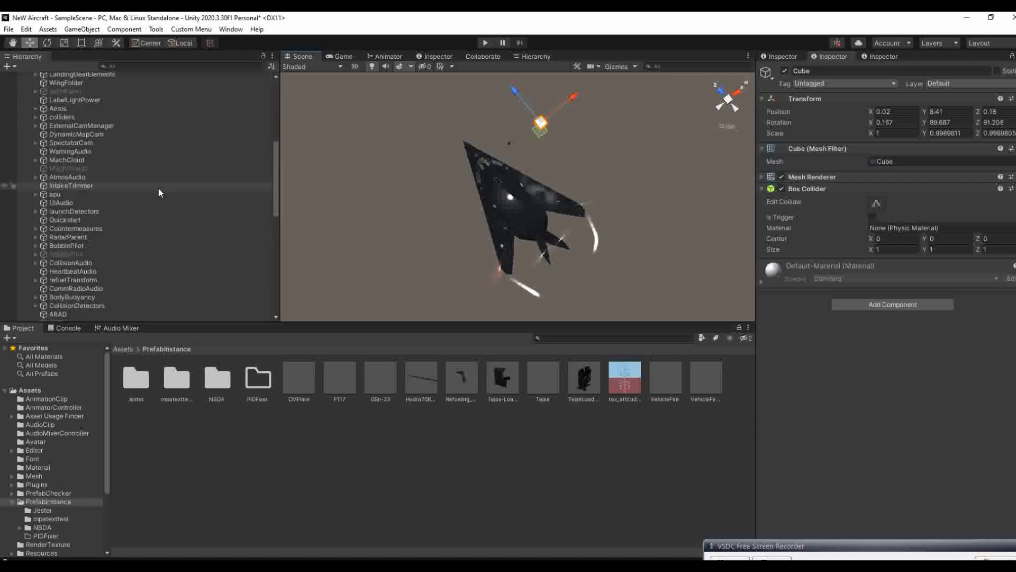
left_click(146, 66)
type("t:wing")
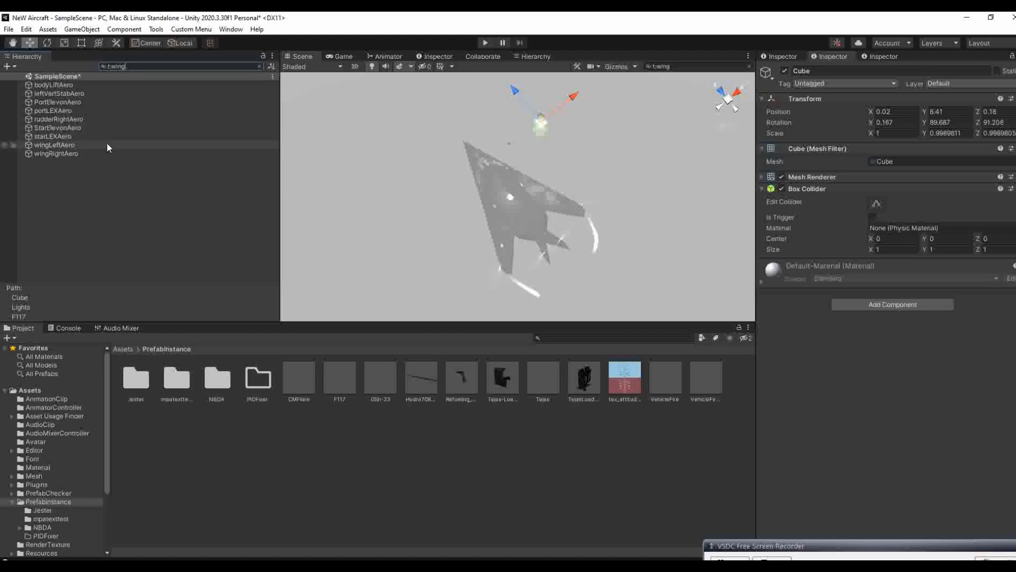
Step: Go through the filtered aero objects from bodyLiftAero to wingRightAero, examining each one's Wing settings and location on the aircraft
left_click(78, 84)
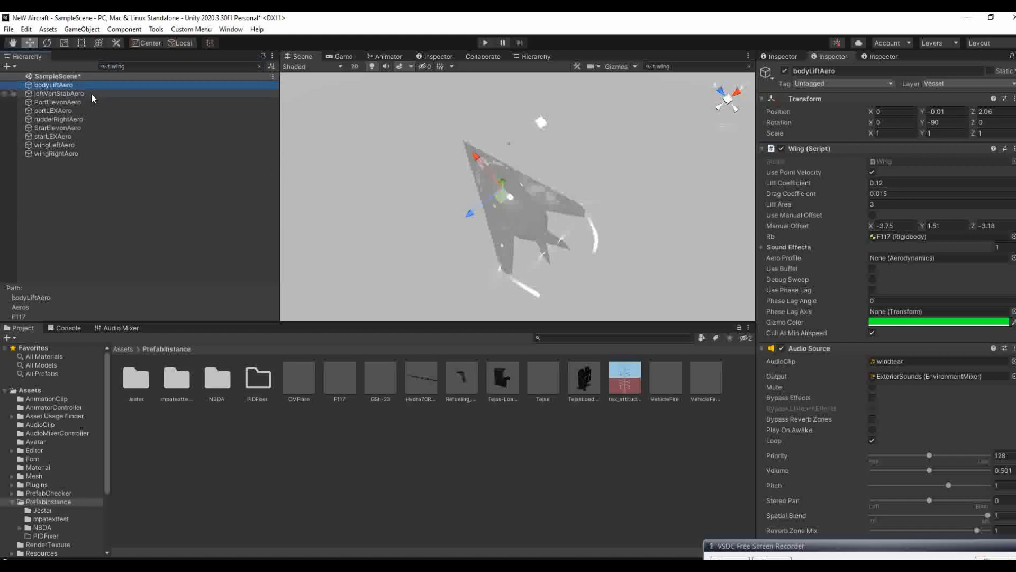
left_click(91, 93)
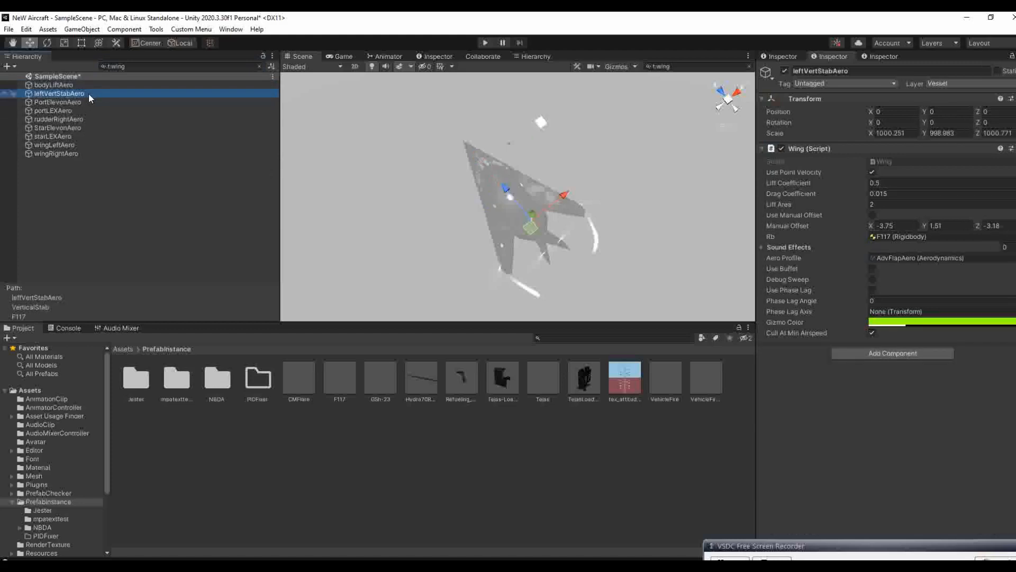
left_click(80, 102)
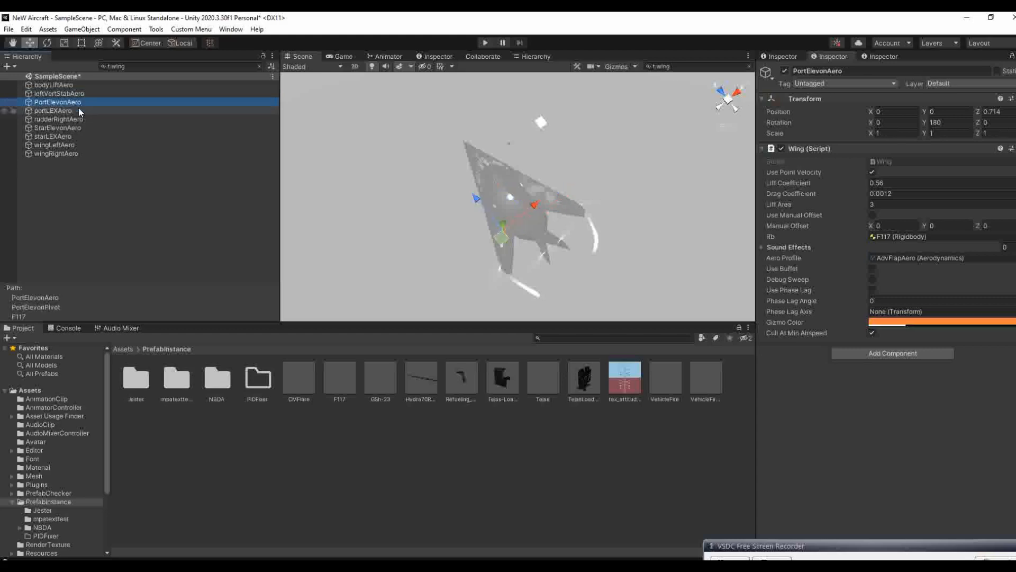
left_click(78, 111)
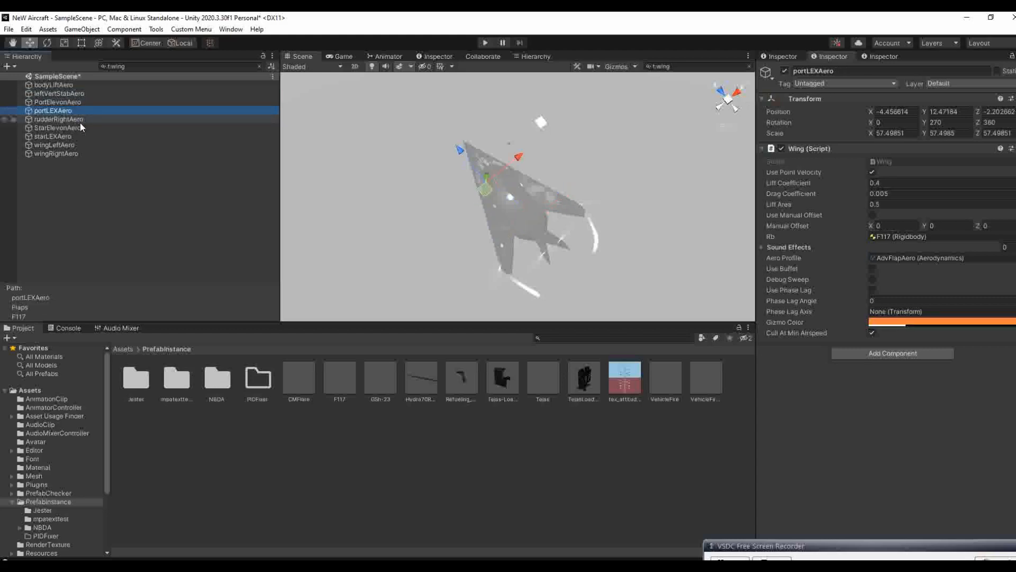
left_click(78, 120)
left_click(68, 129)
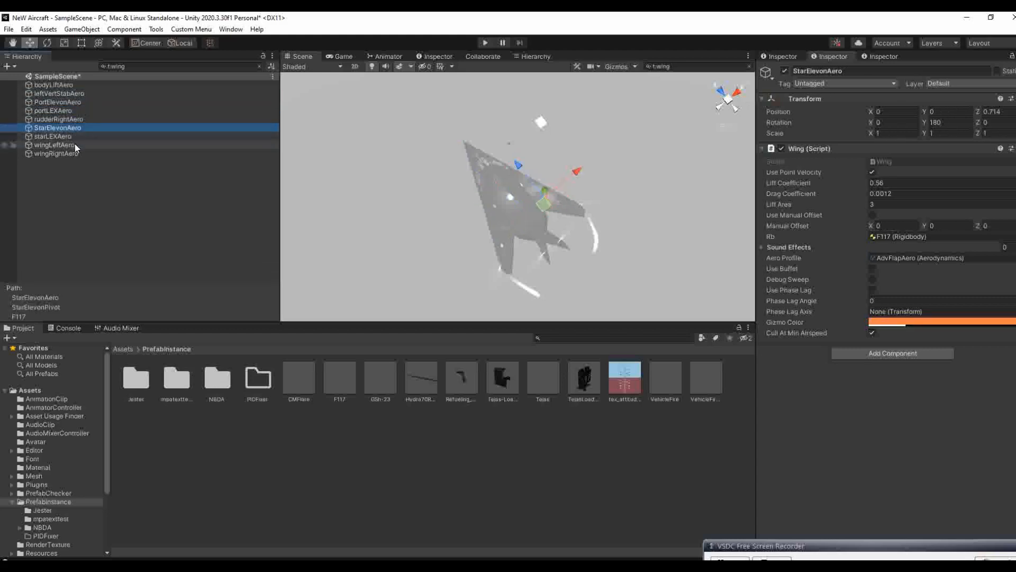
left_click(69, 137)
left_click(72, 146)
left_click(74, 153)
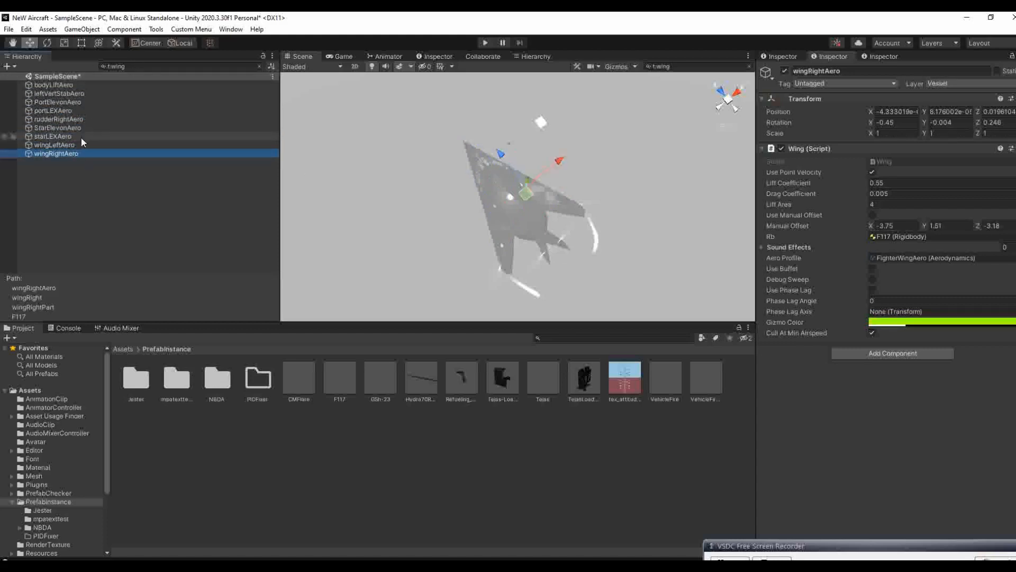
left_click(78, 145)
left_click(84, 153)
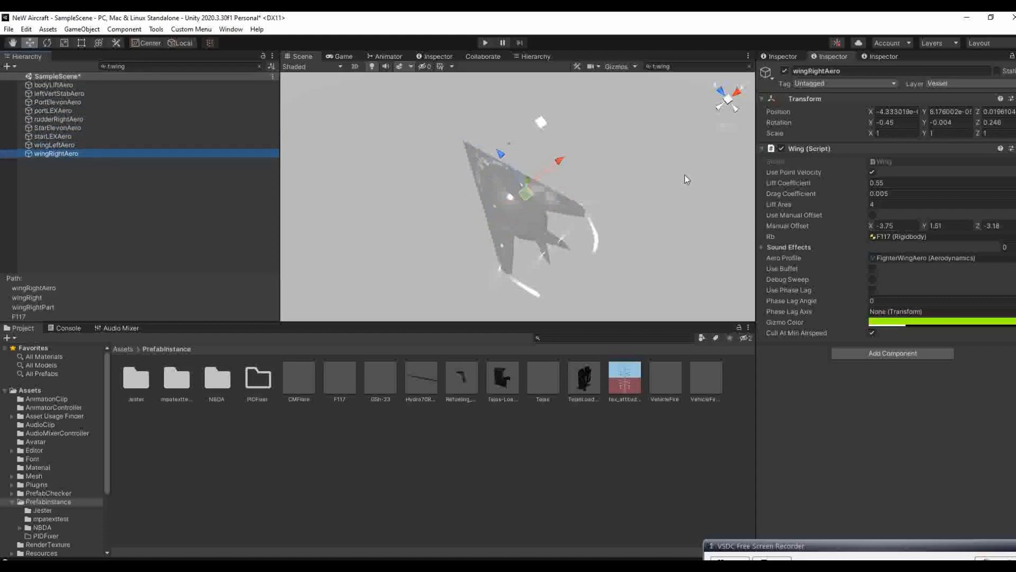
Step: View the aircraft from directly above and examine where wingLeftAero, wingRightAero and leftVertStabAero sit on it
left_click(728, 102)
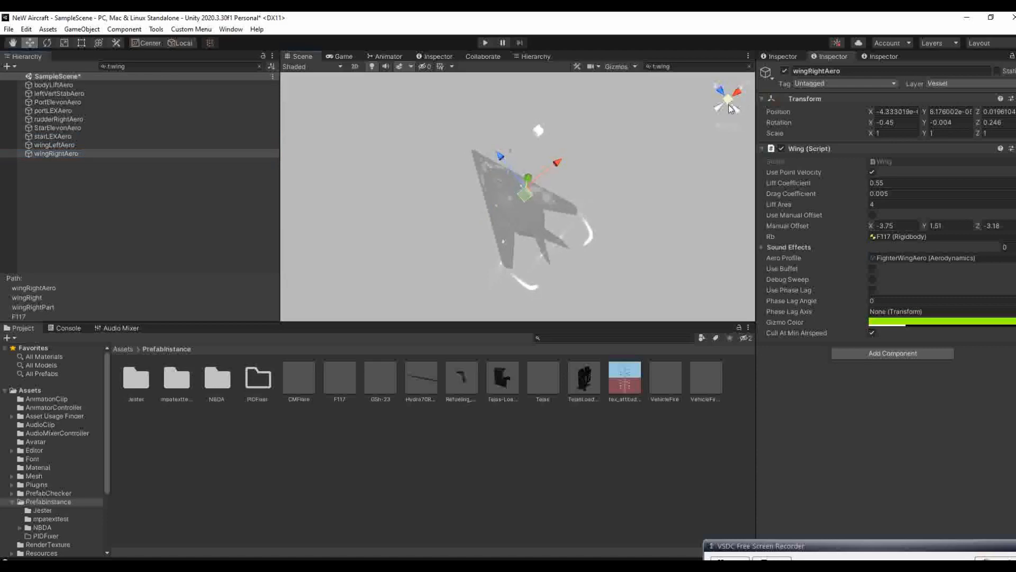
left_click(728, 108)
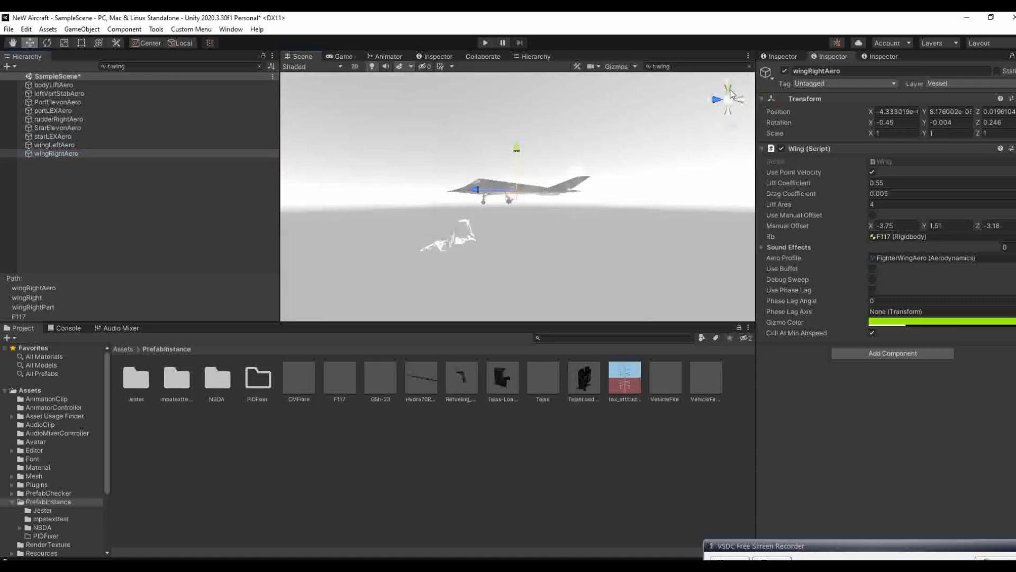
left_click(729, 90)
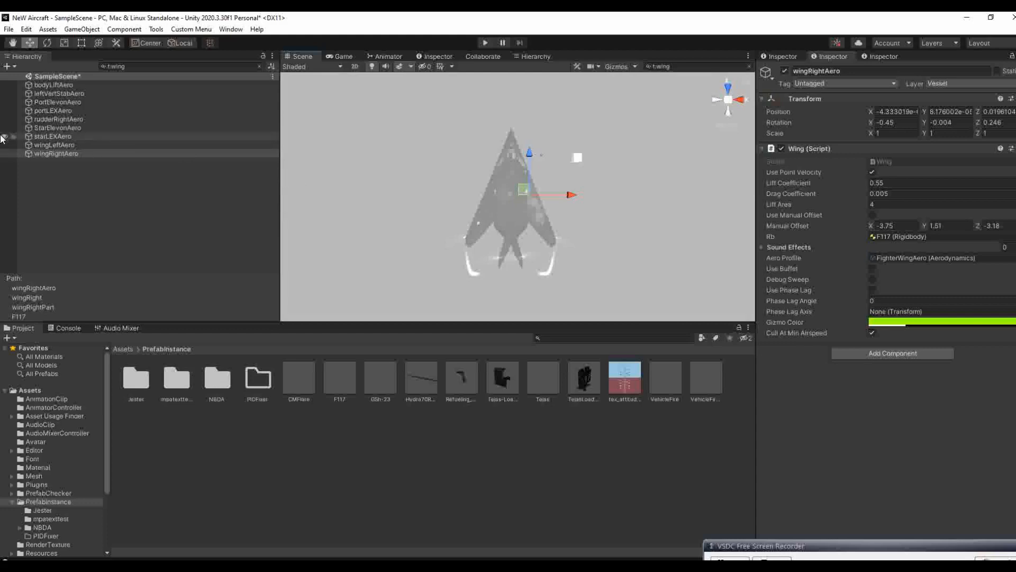
left_click(74, 145)
left_click(71, 153)
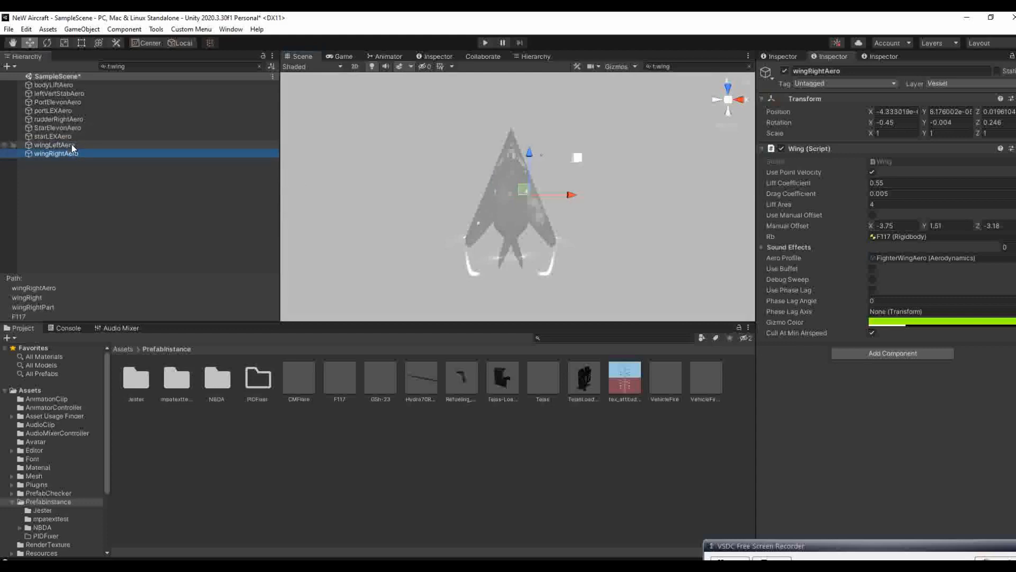
left_click(72, 144)
left_click(73, 152)
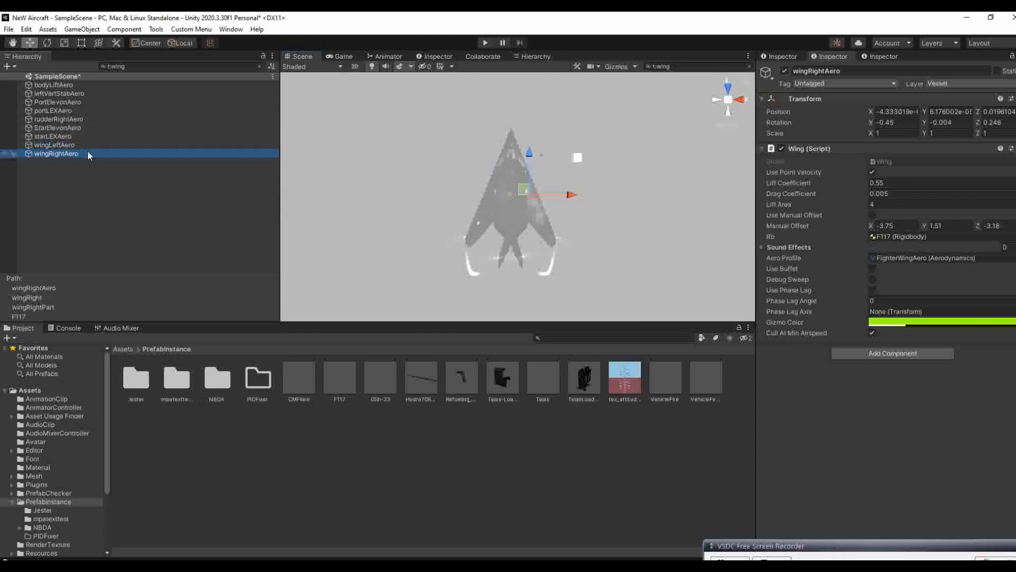
left_click(57, 145)
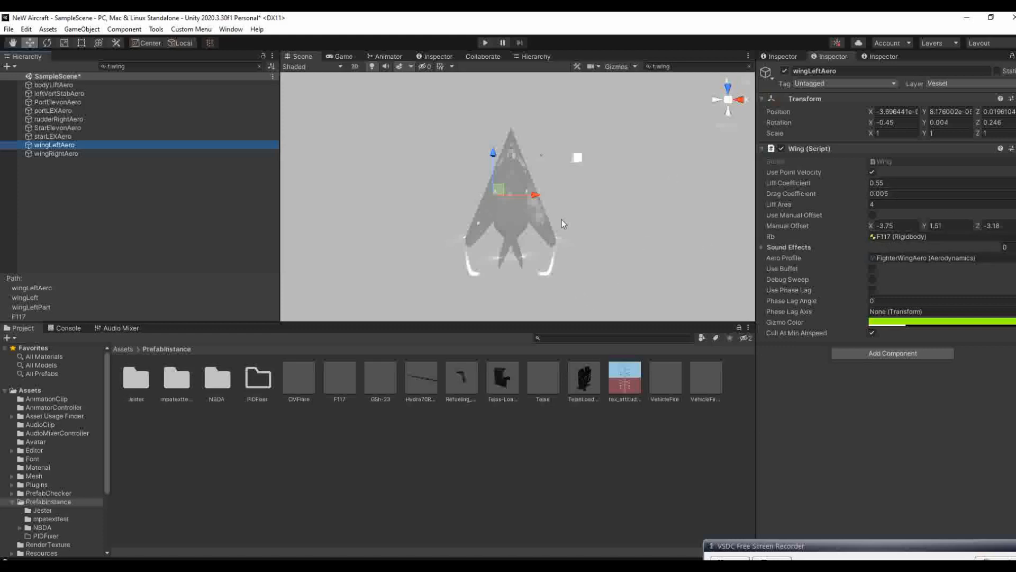
left_click(74, 93)
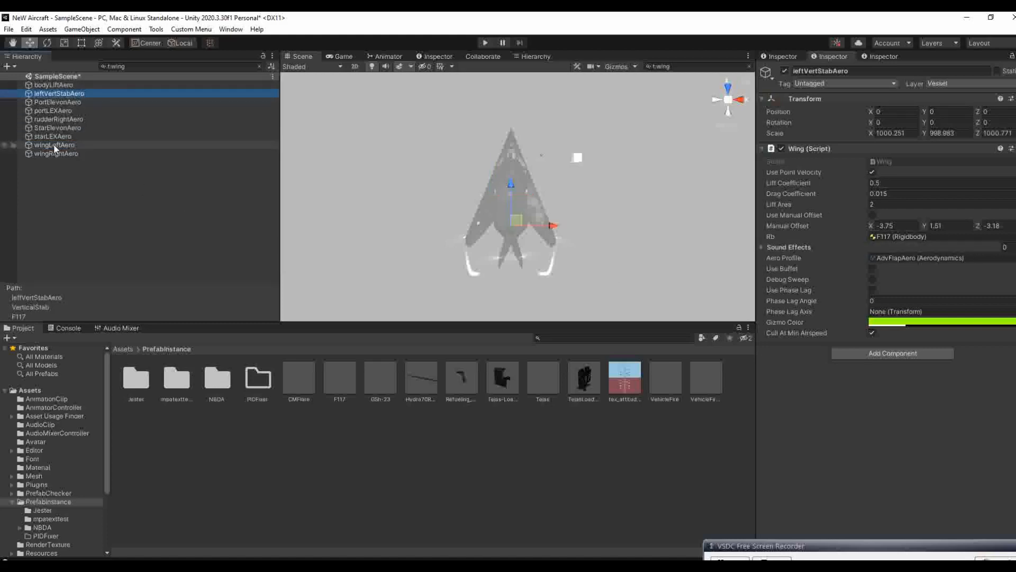
Step: Examine the Lift Coefficient, Drag Coefficient and Lift Area values in wingLeftAero's Wing script
left_click(68, 145)
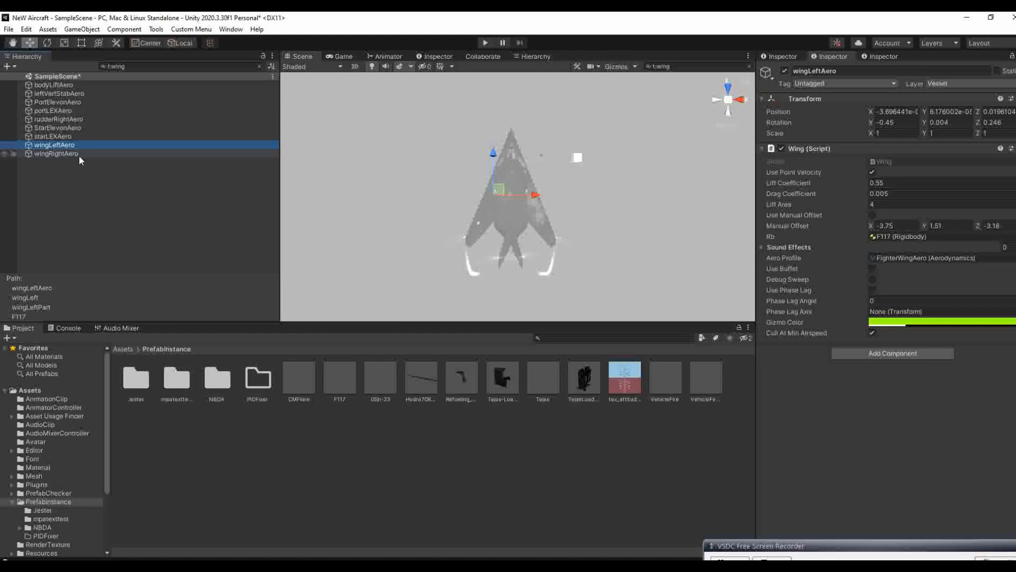
left_click(935, 183)
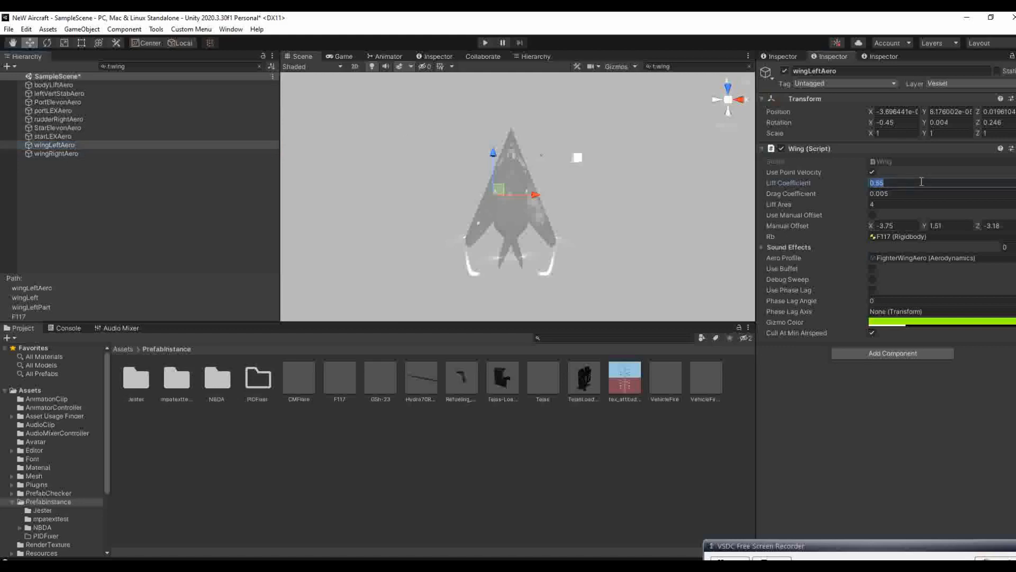
double_click(894, 183)
double_click(887, 204)
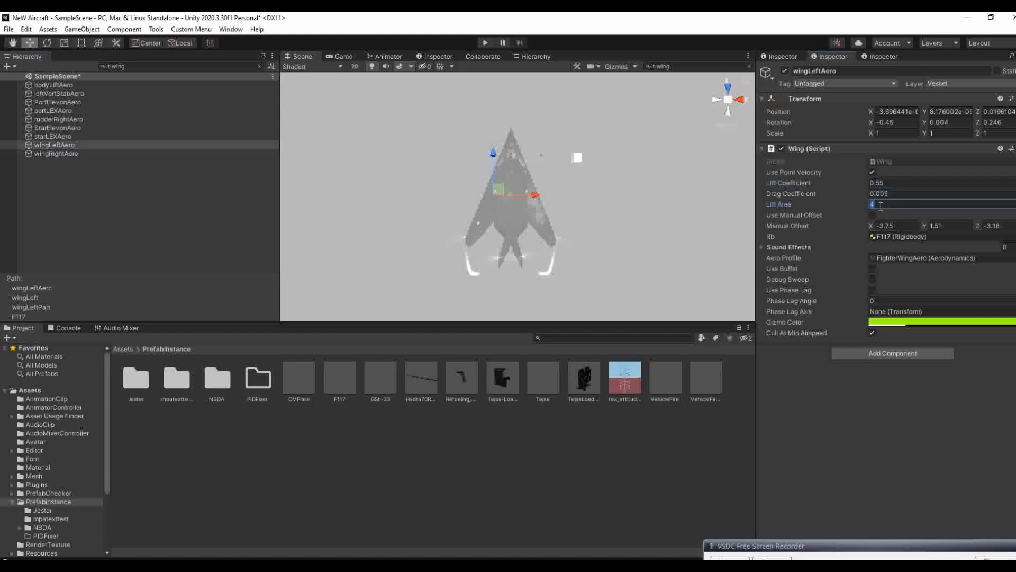
left_click(905, 207)
double_click(887, 183)
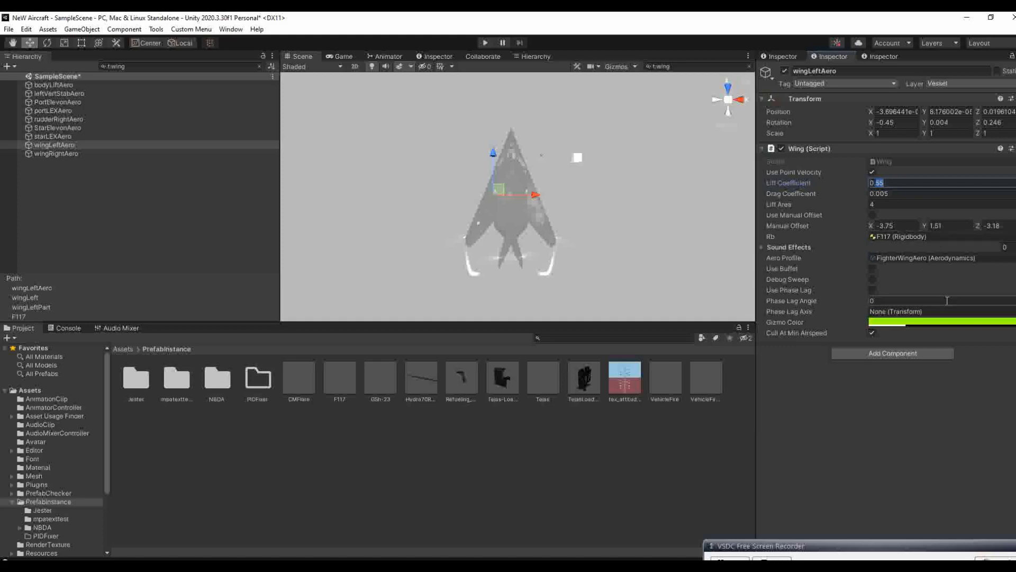
double_click(883, 183)
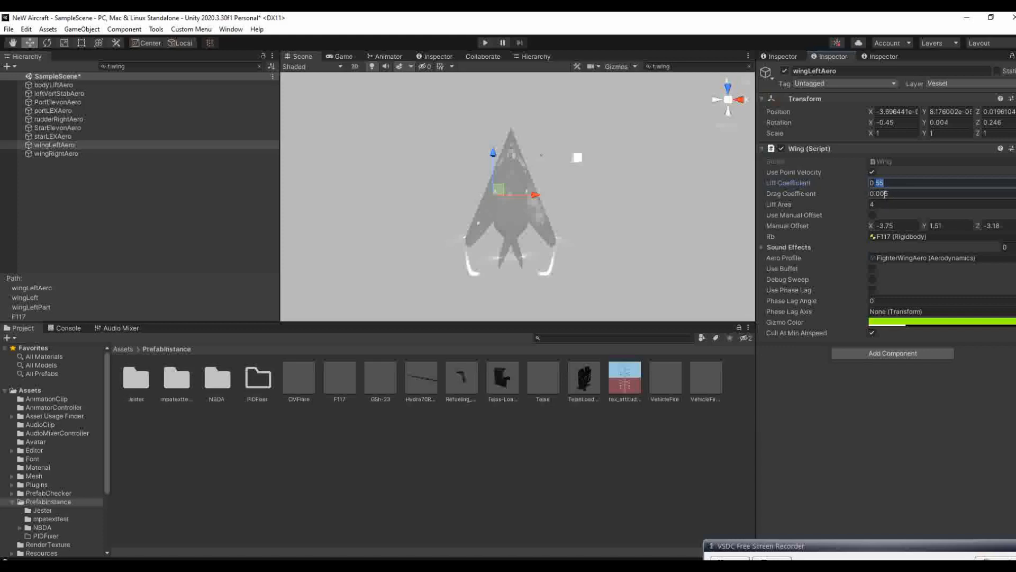
left_click(896, 194)
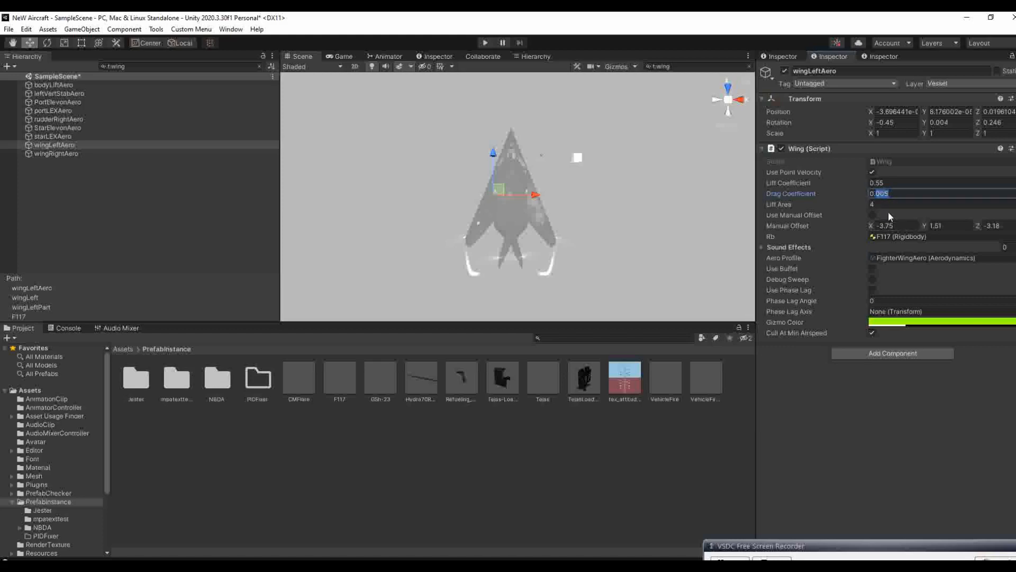
left_click(883, 204)
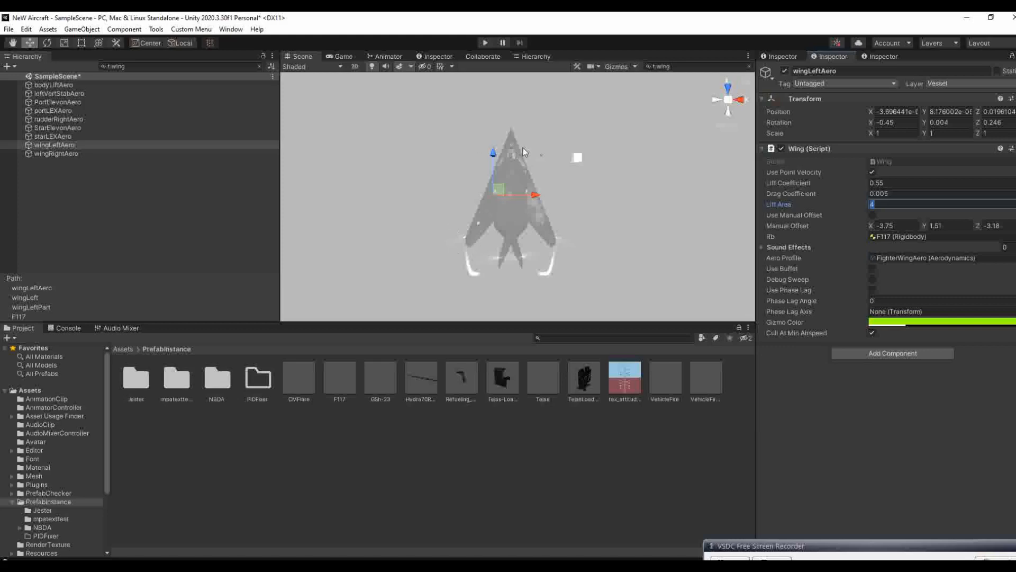
Step: Toggle the scene's projection mode and compare the lift positions and Wing settings of wingLeftAero and wingRightAero
left_click(727, 102)
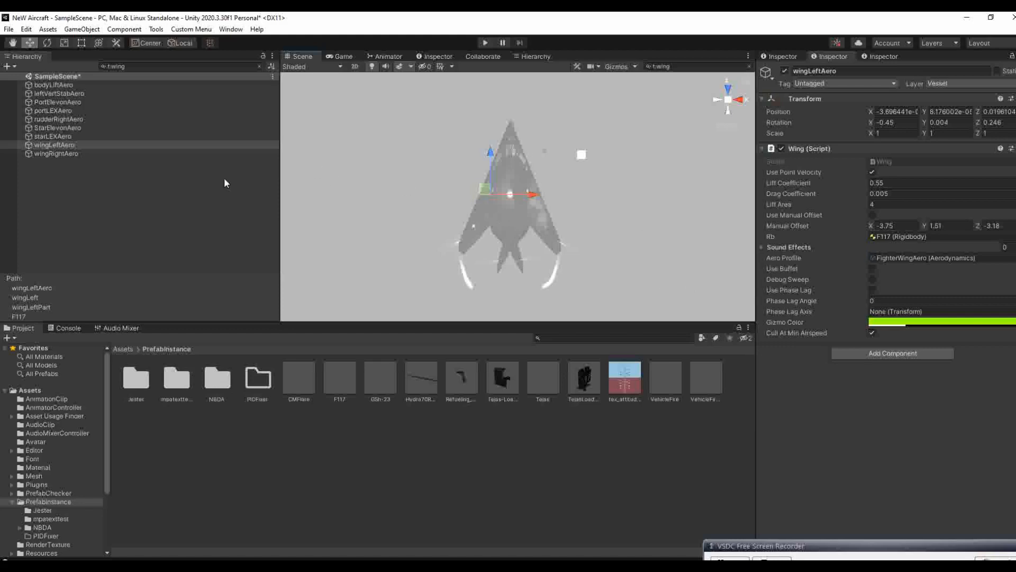
left_click(118, 153)
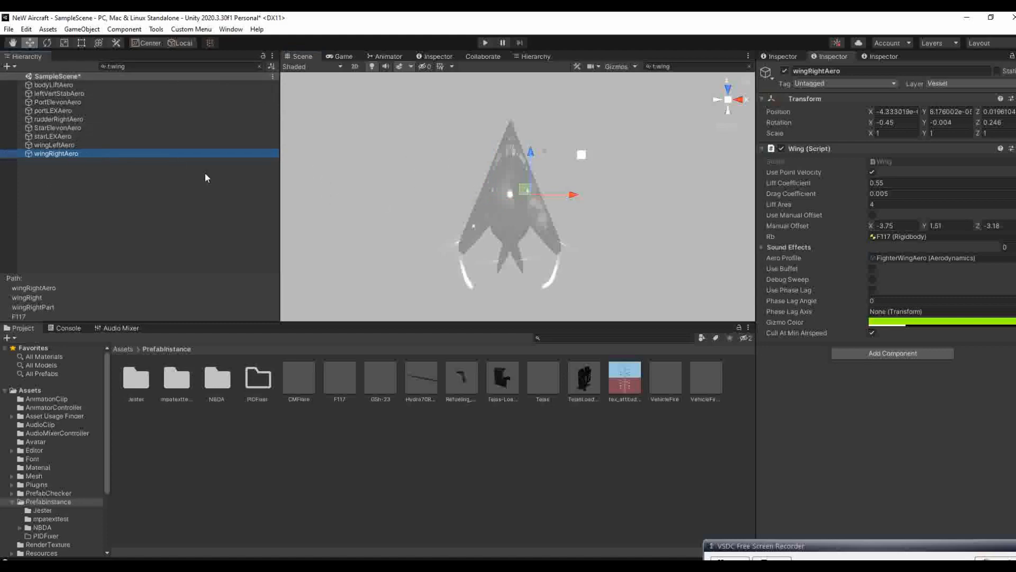
left_click(176, 146)
left_click(192, 154)
left_click(188, 147)
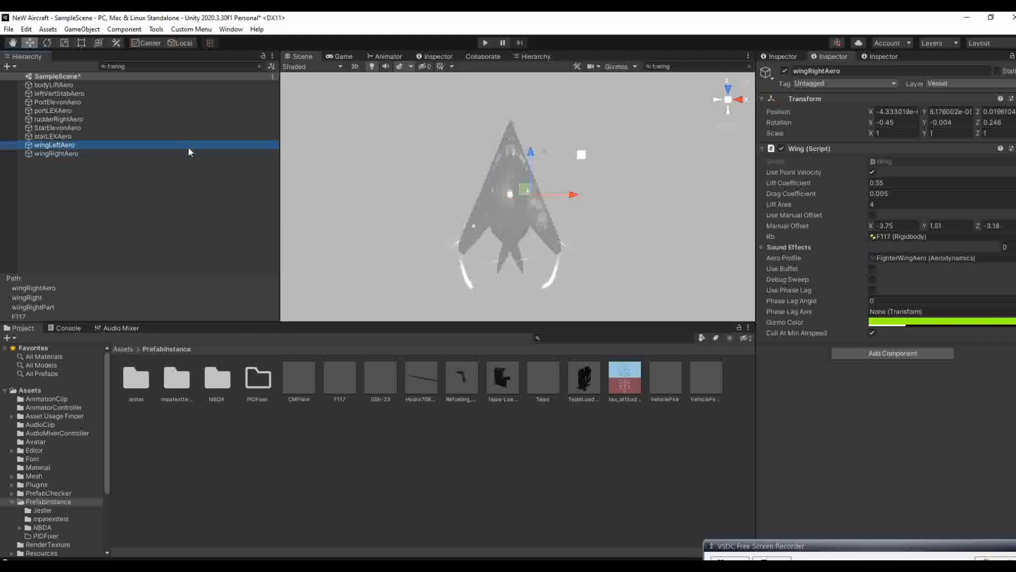
left_click(184, 153)
left_click(180, 146)
left_click(185, 154)
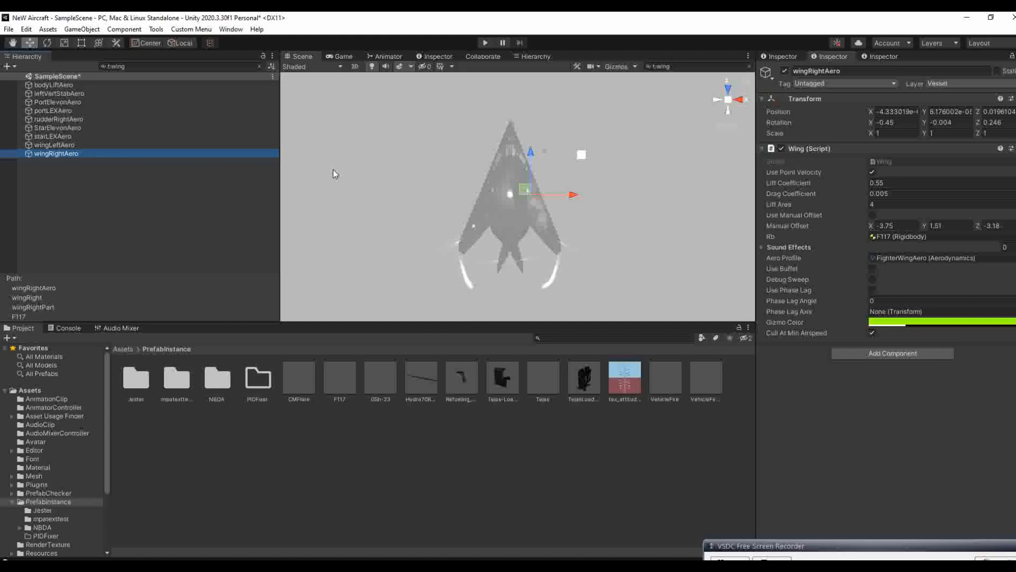
left_click(163, 145)
left_click(168, 152)
left_click(166, 142)
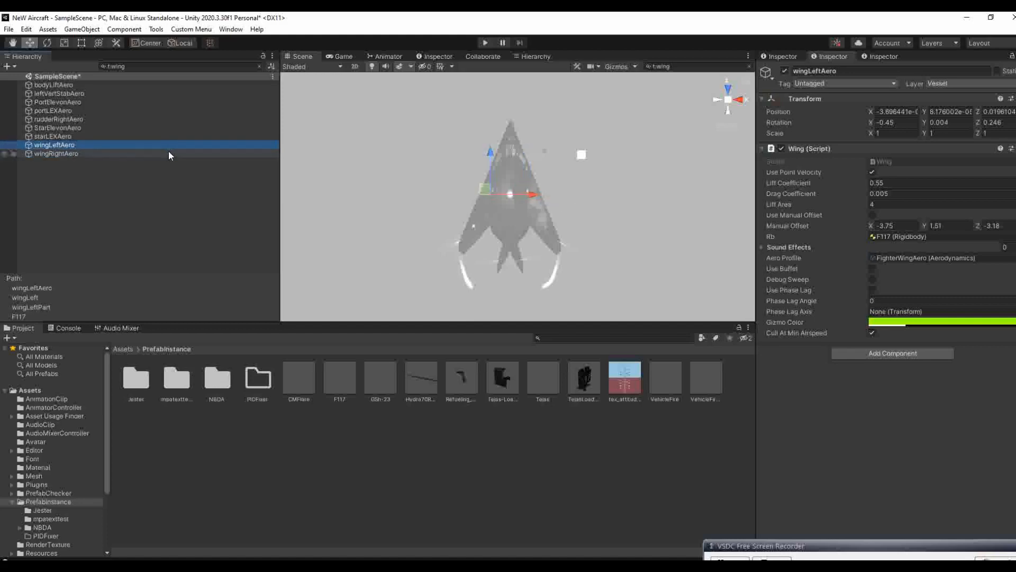
left_click(168, 151)
left_click(167, 144)
left_click(165, 152)
left_click(164, 148)
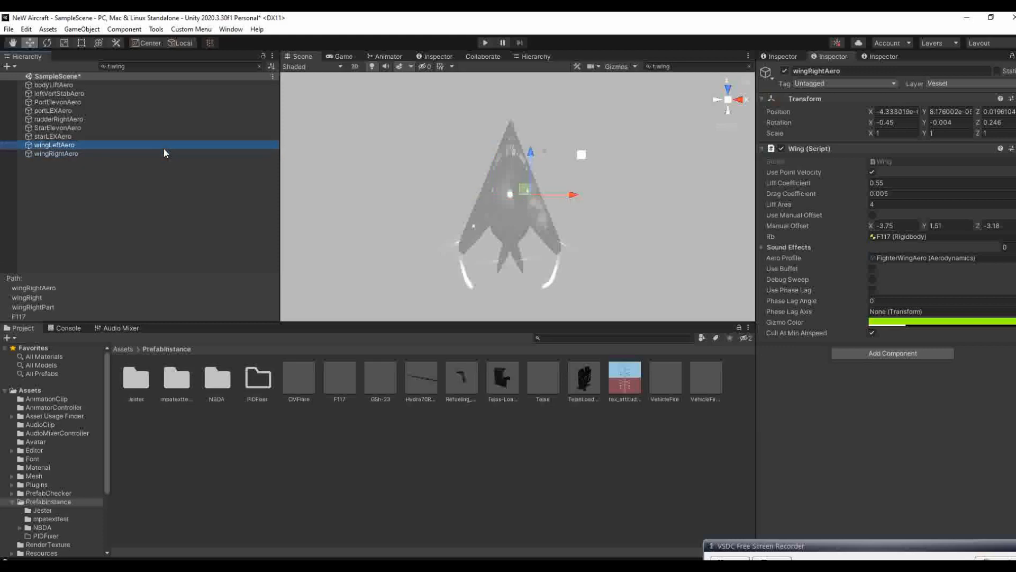
Step: Compare the Transform values of wingLeftAero and wingRightAero, alternating between the two objects
left_click(166, 153)
left_click(166, 144)
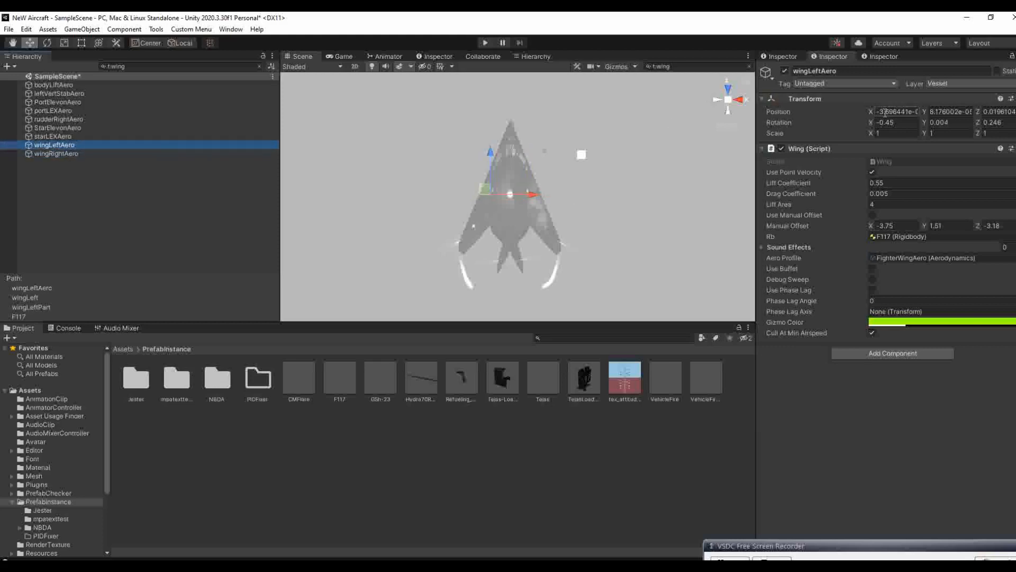
left_click(186, 153)
left_click(140, 145)
left_click(125, 153)
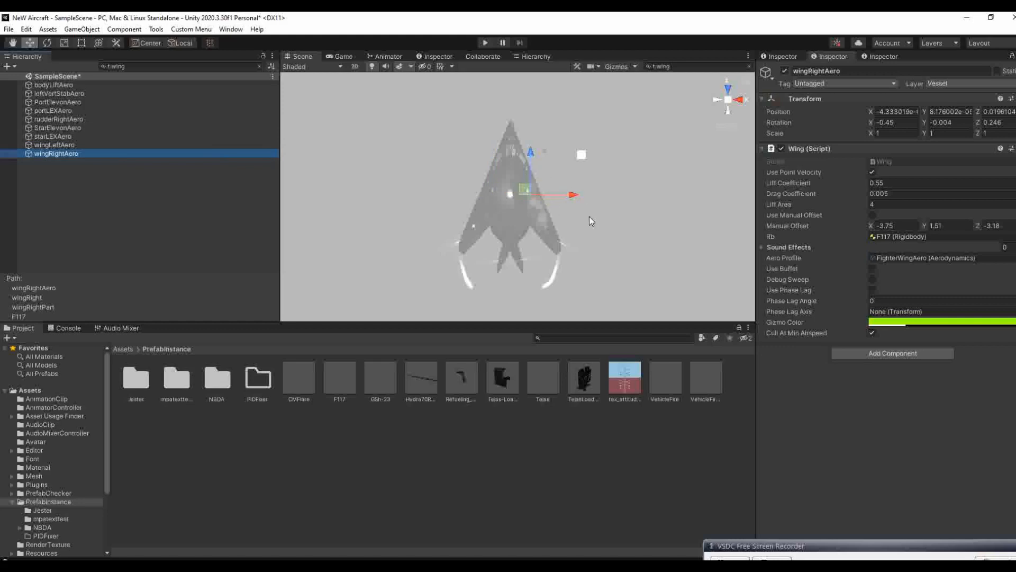
Step: Locate the FighterWingAero profile used by wingRightAero and compare its aerodynamic curves and buffet settings with those of WingAero
left_click(938, 258)
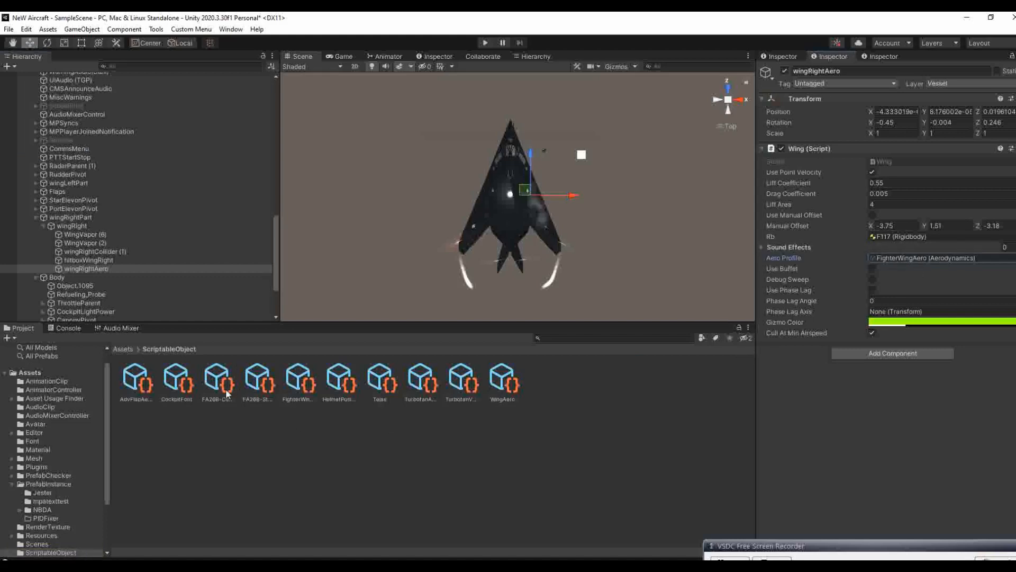
left_click(296, 385)
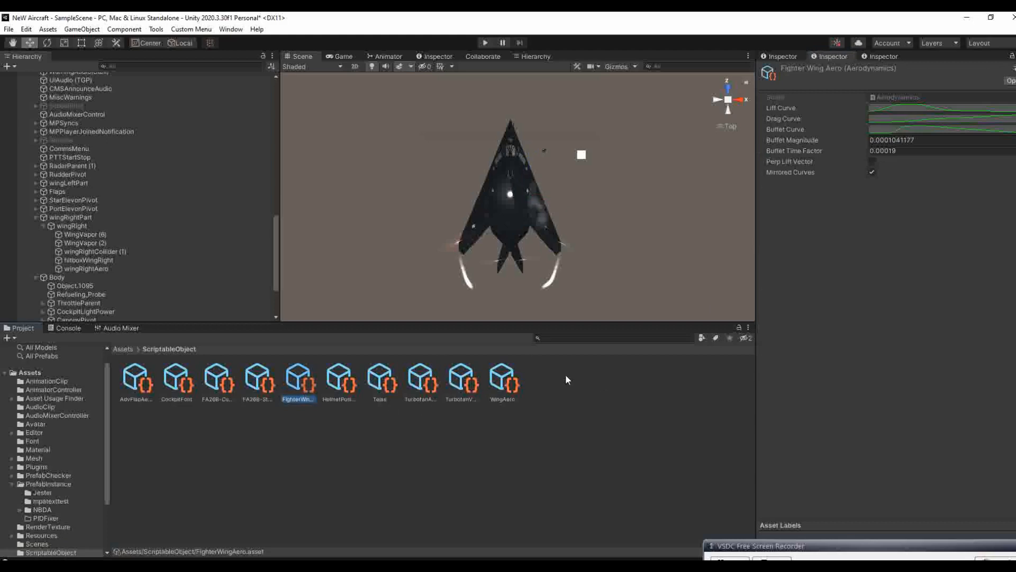
left_click(497, 386)
left_click(296, 386)
left_click(503, 390)
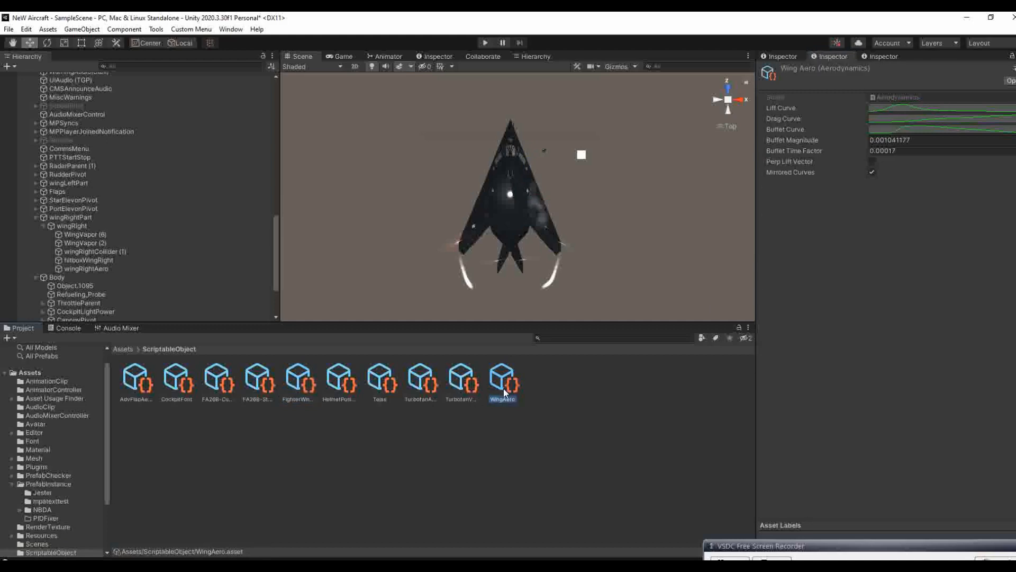
left_click(299, 387)
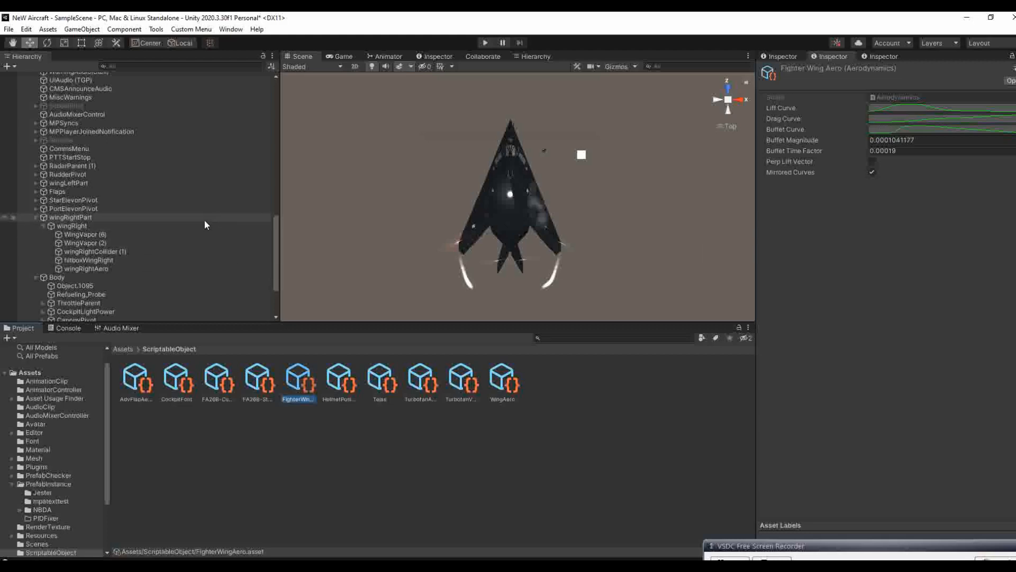
Step: Examine the Lift Curve and Drag Curve of the FighterWingAero profile in the curve editor
left_click(894, 108)
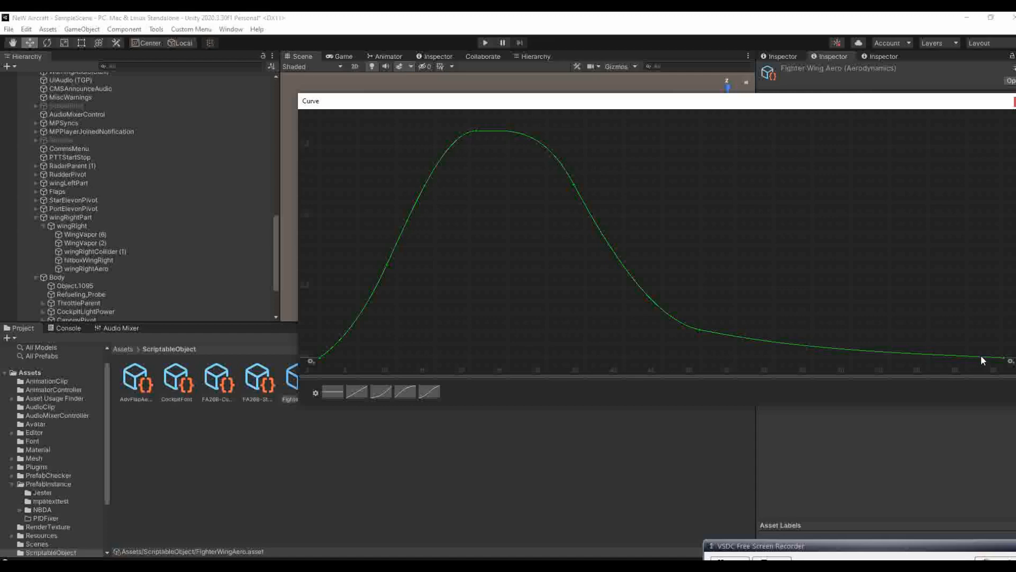
key("Escape")
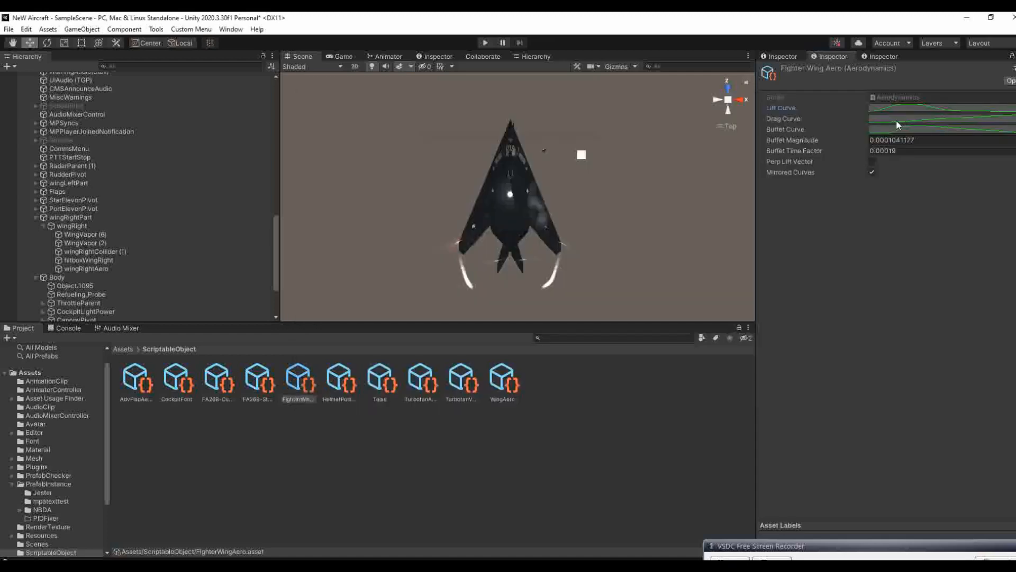
left_click(897, 120)
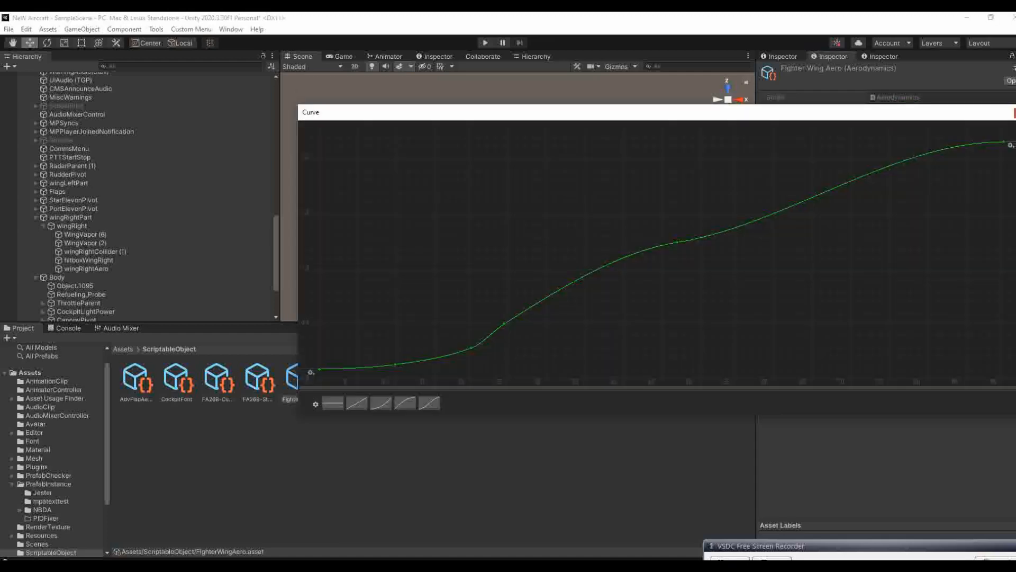
key("Escape")
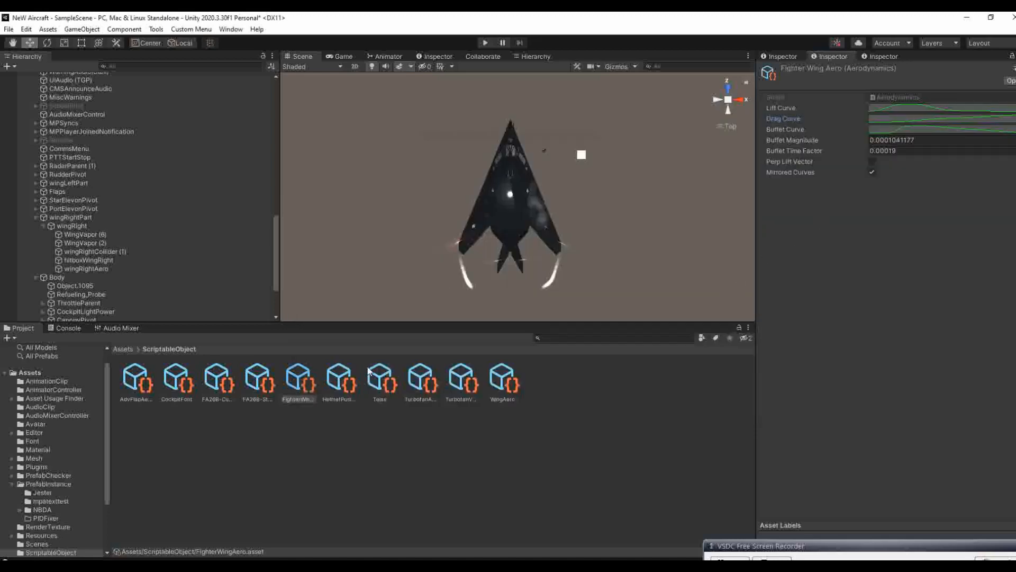
Step: Move the reference Cube out of the Lights object to the scene root, below Directional Light, and leave it deselected
left_click(152, 269)
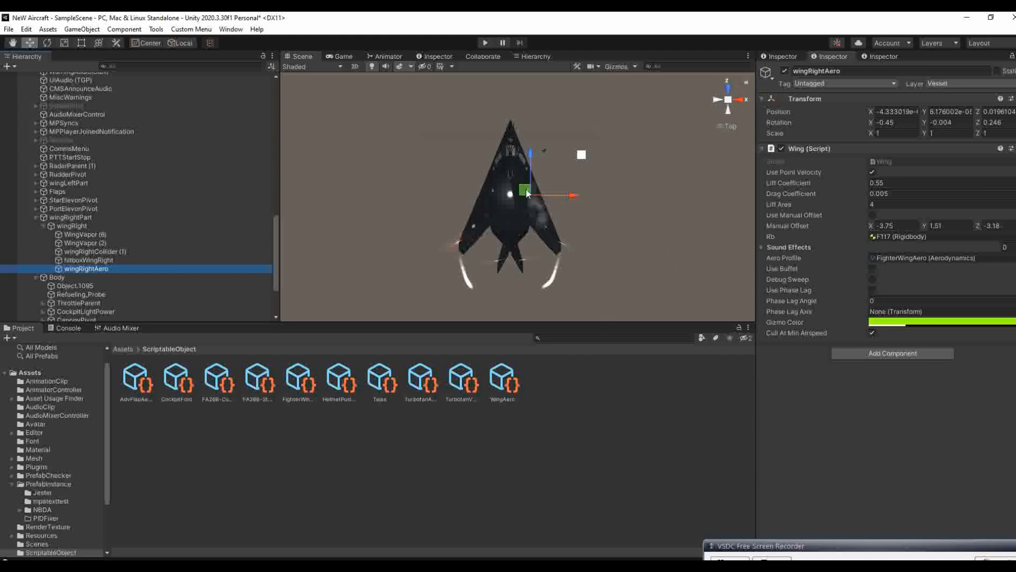
left_click(582, 156)
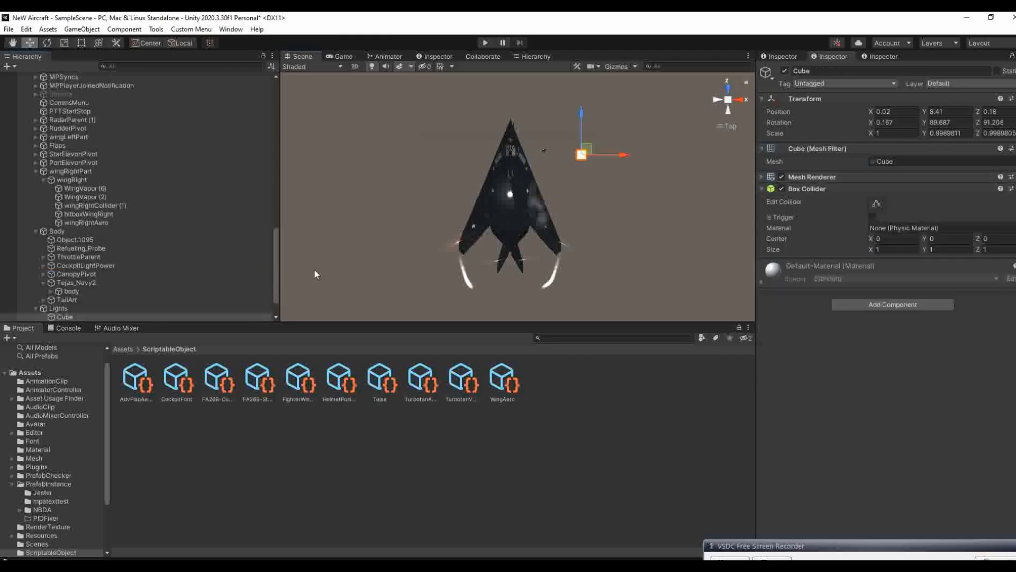
scroll(191, 270, "down", 3)
left_click_drag(148, 284, 158, 304)
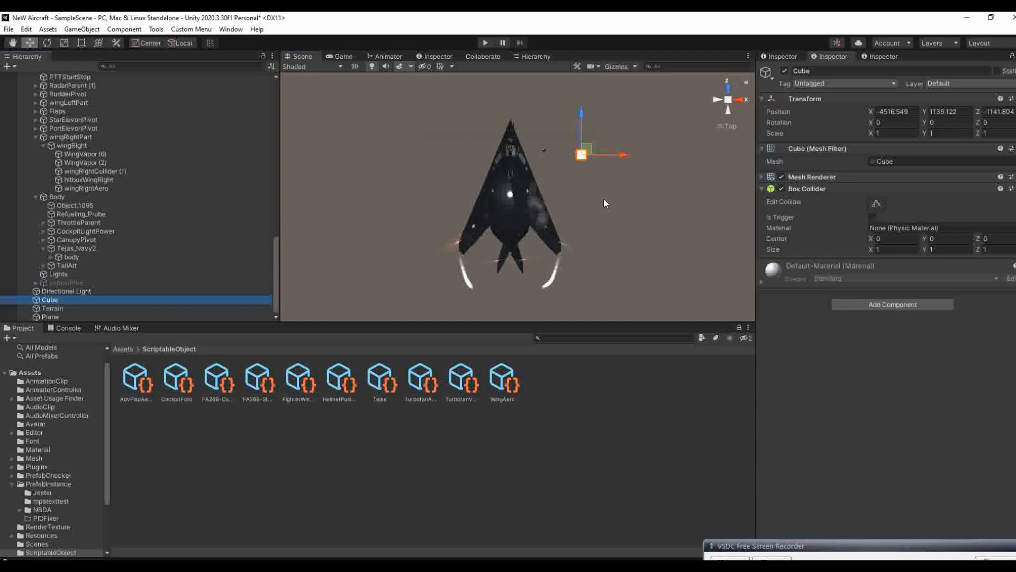
left_click(588, 177)
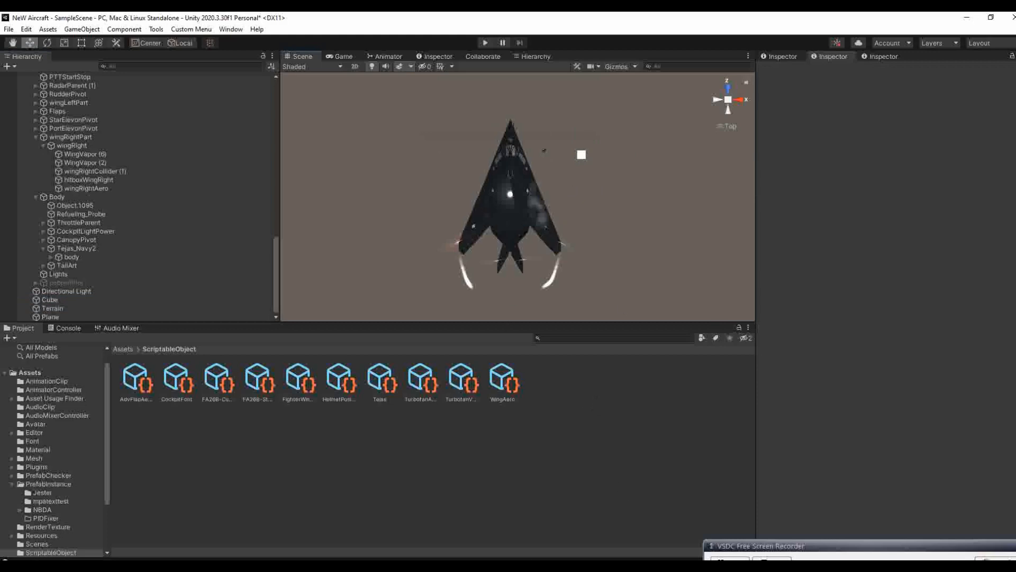
Step: Switch to Snipping Tool and capture a new snip of the top view showing the whole aircraft and the white cube
left_click_drag(740, 547, 764, 540)
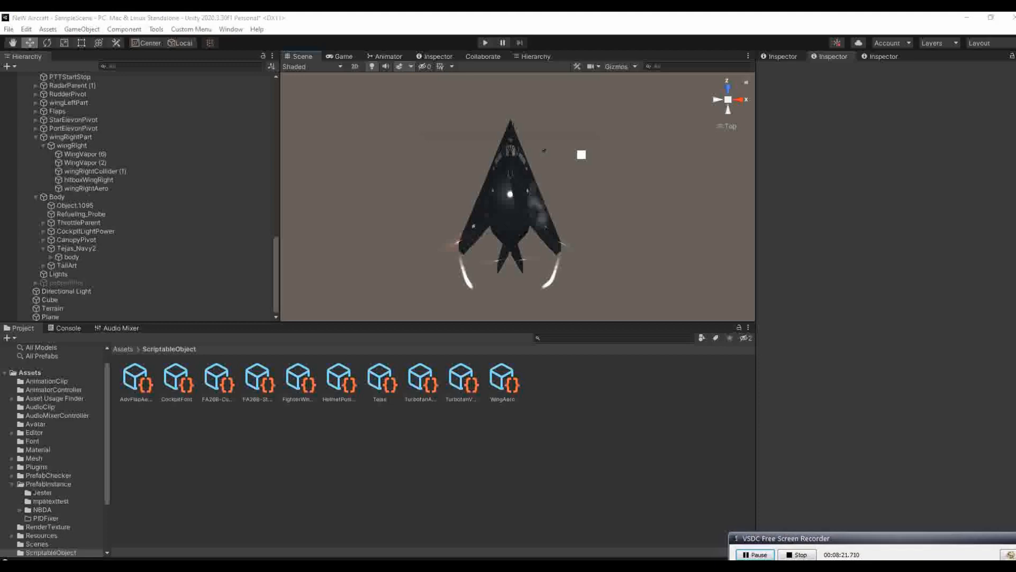
left_click(641, 566)
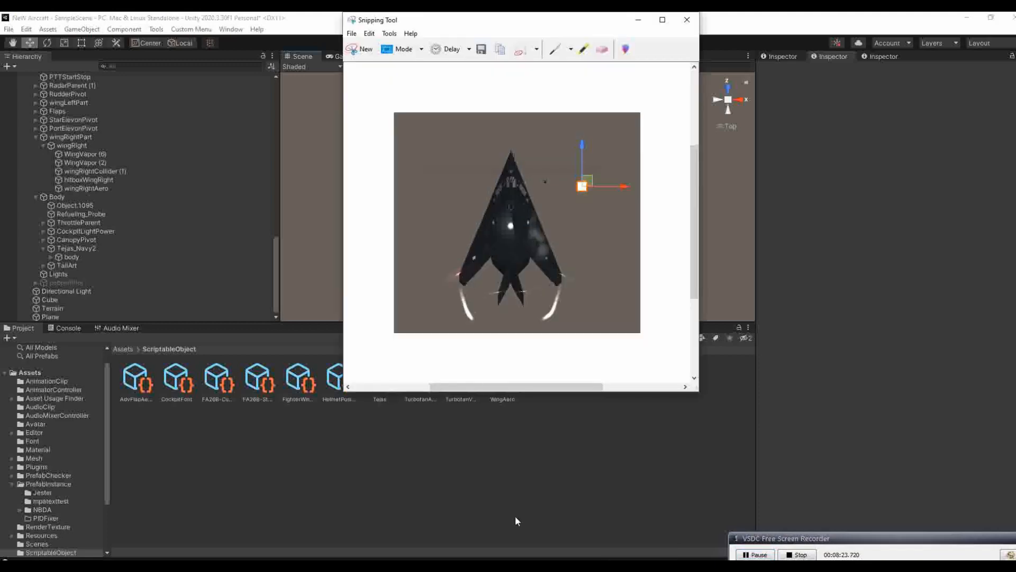
left_click(362, 49)
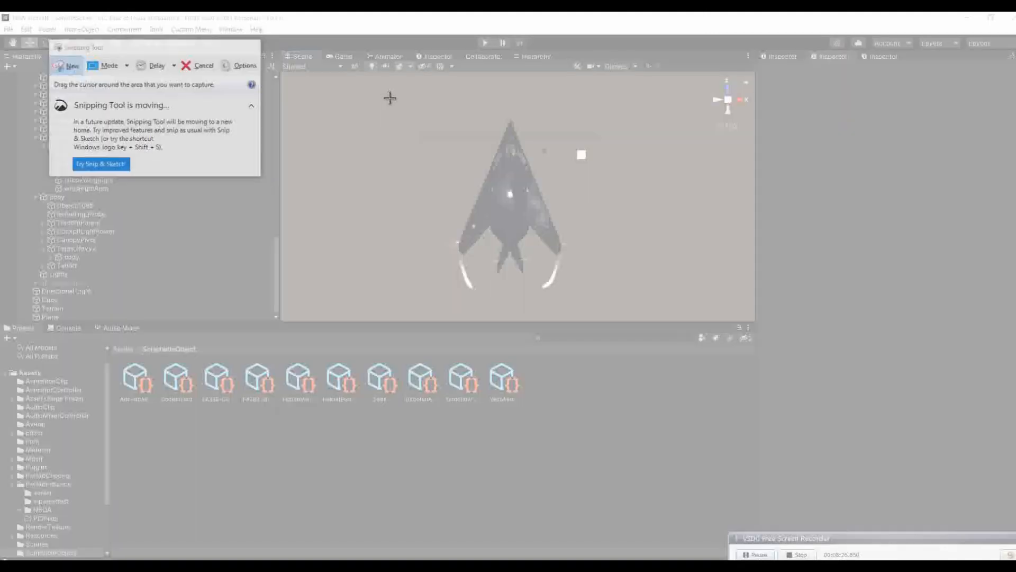
left_click_drag(388, 97, 653, 308)
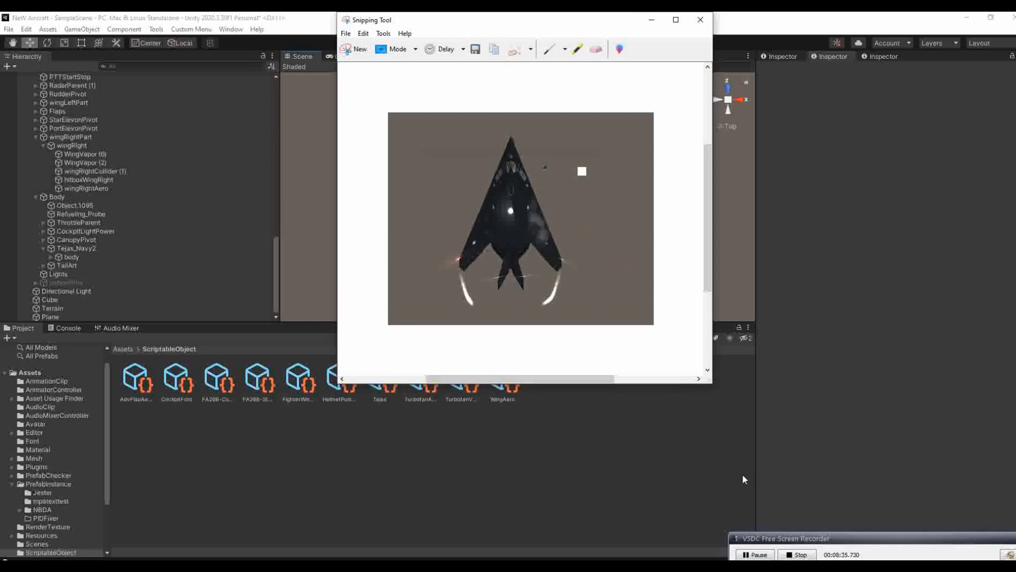
left_click(758, 554)
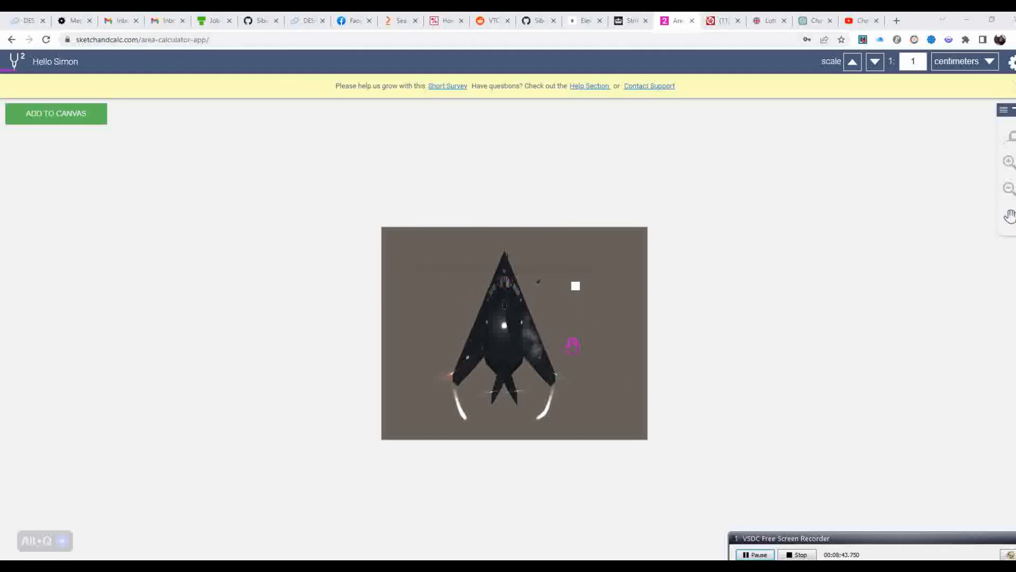
Step: In the SketchAndCalc area calculator, calibrate the image scale by marking the white cube's edge as 1 meter, and add the image to the canvas
left_click(1011, 137)
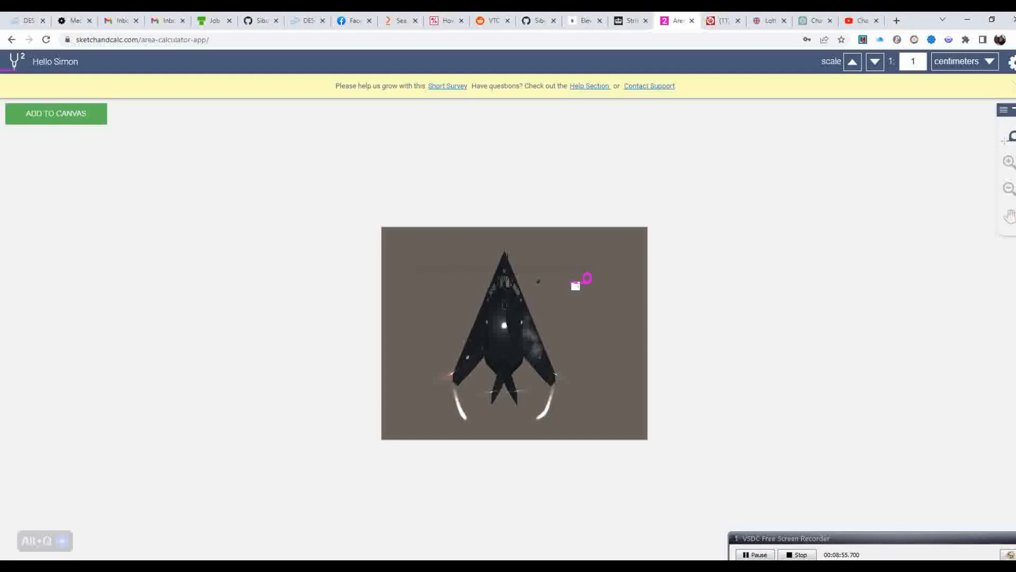
left_click(582, 281)
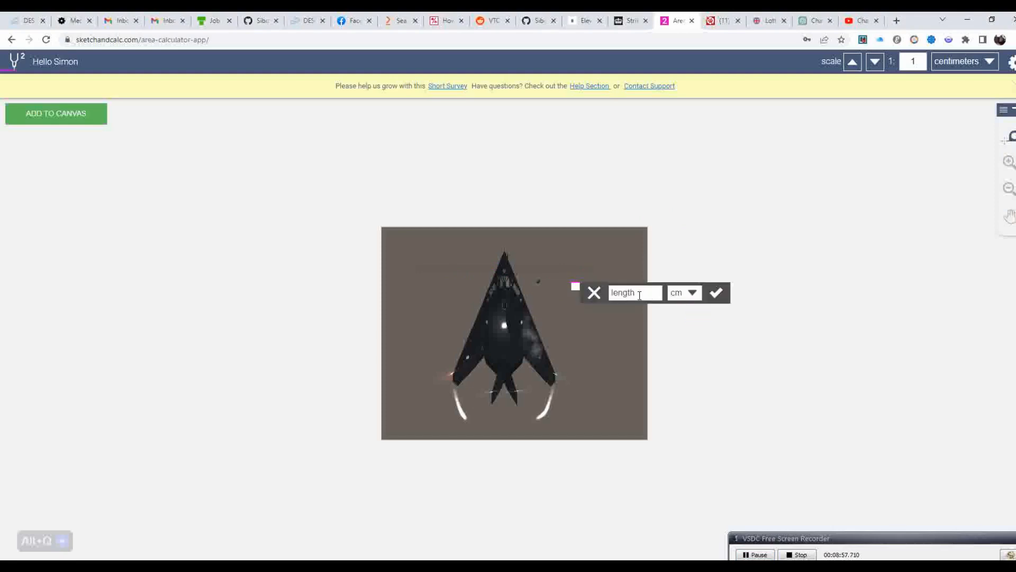
type("1")
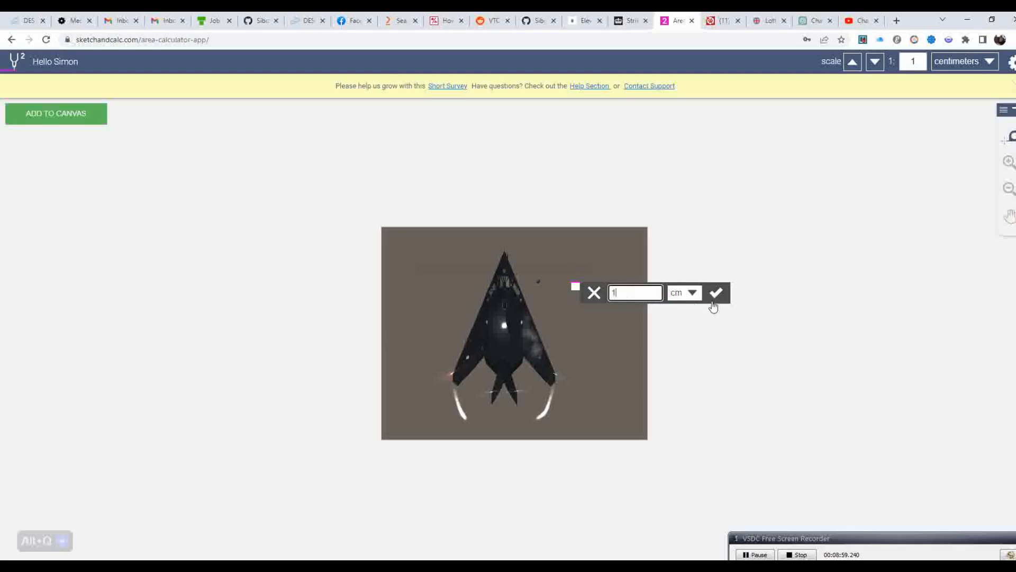
left_click(685, 293)
left_click(683, 350)
left_click(716, 293)
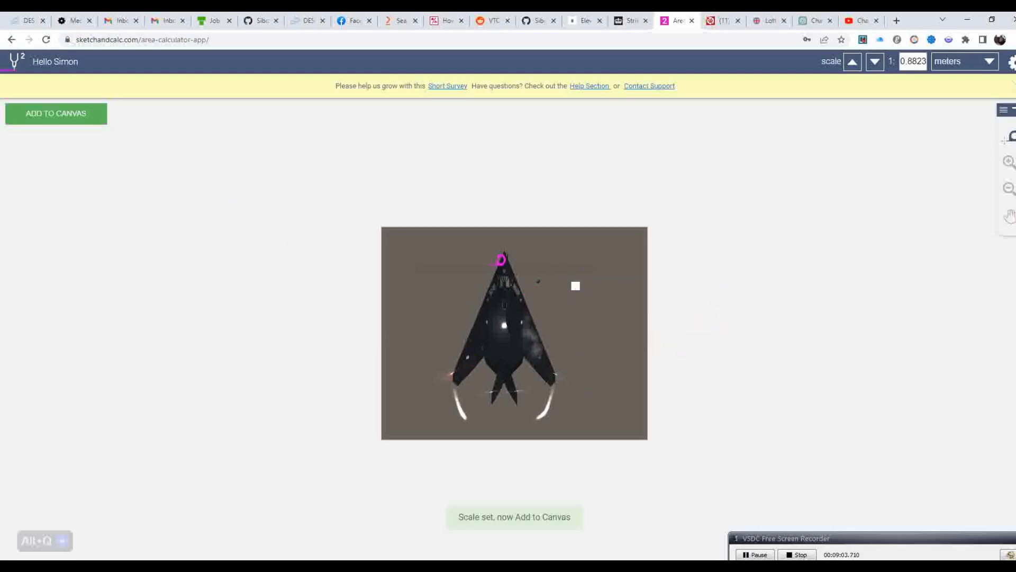
left_click(66, 117)
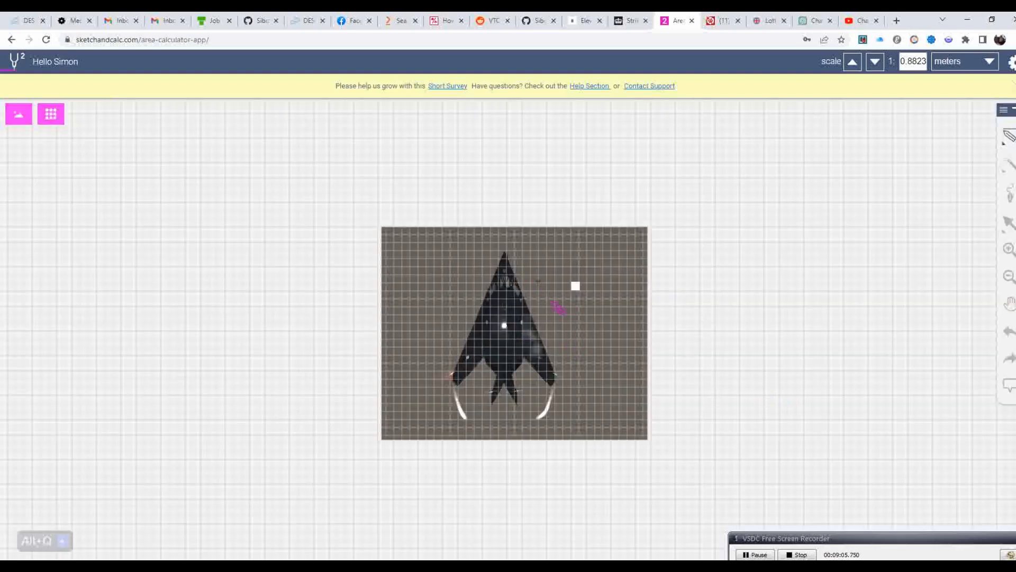
Step: Trace a closed polygon of about 68 m² around the aircraft's nose, both wings and wingtips, cutting straight across the rear body without the tail
scroll(515, 346, "up", 3)
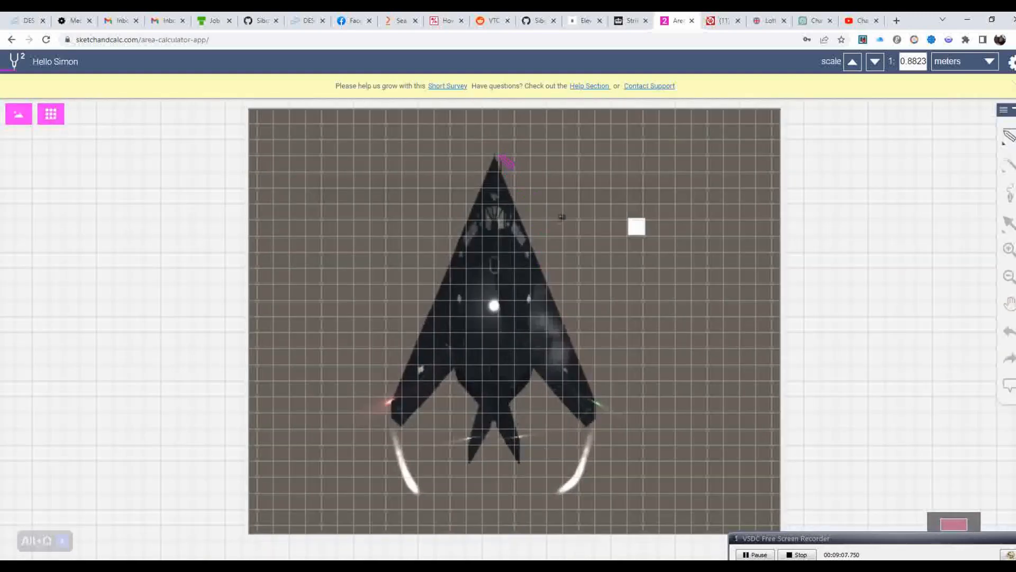
mouse_move(1008, 139)
left_click(496, 156)
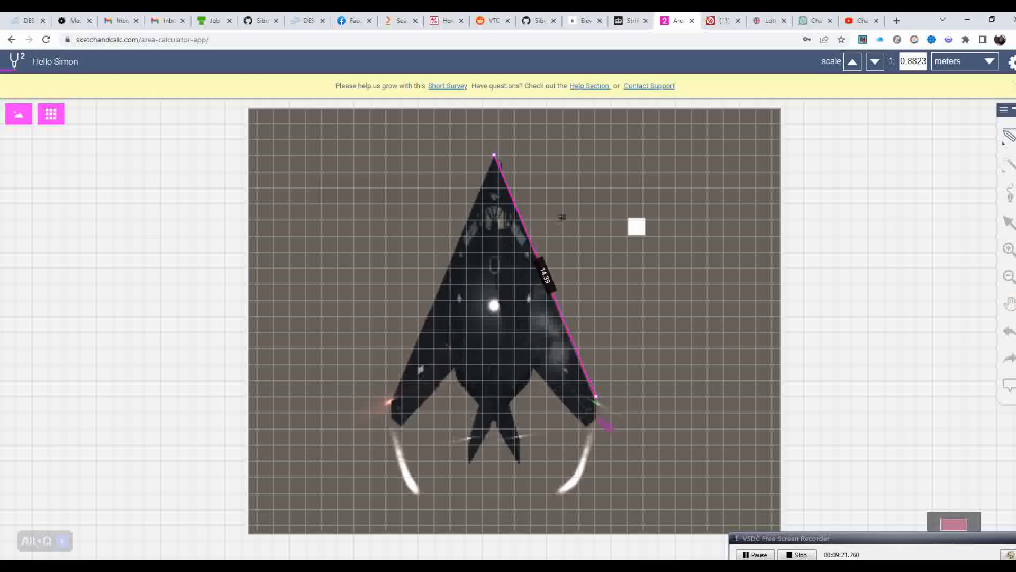
left_click(596, 416)
left_click(586, 425)
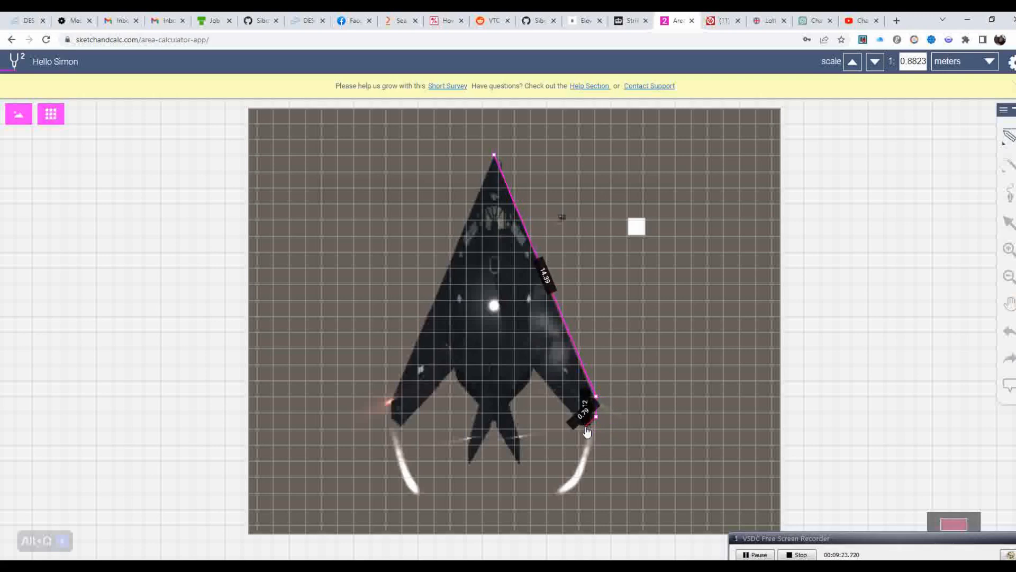
left_click(533, 366)
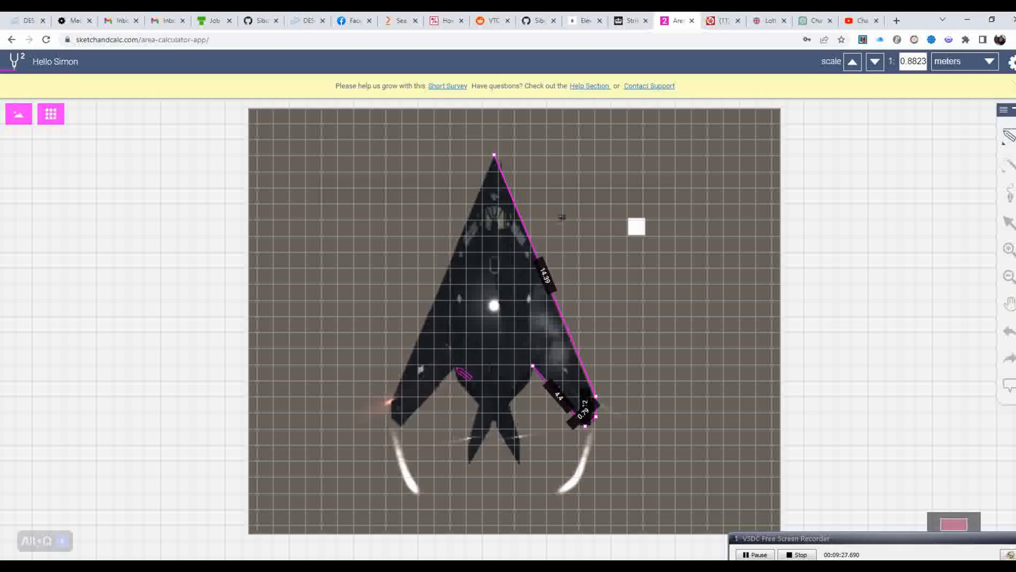
left_click(455, 365)
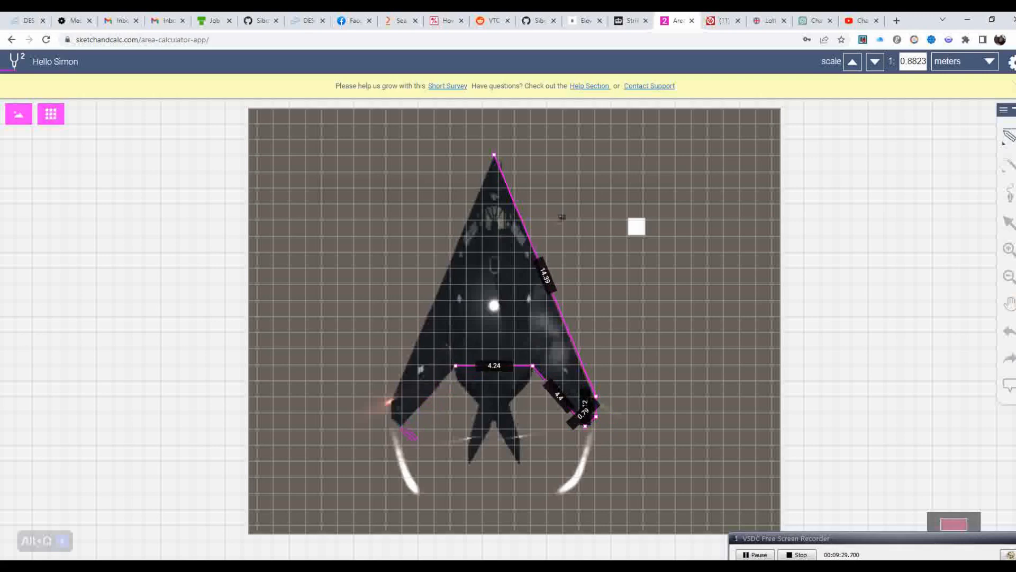
left_click(401, 425)
left_click(391, 416)
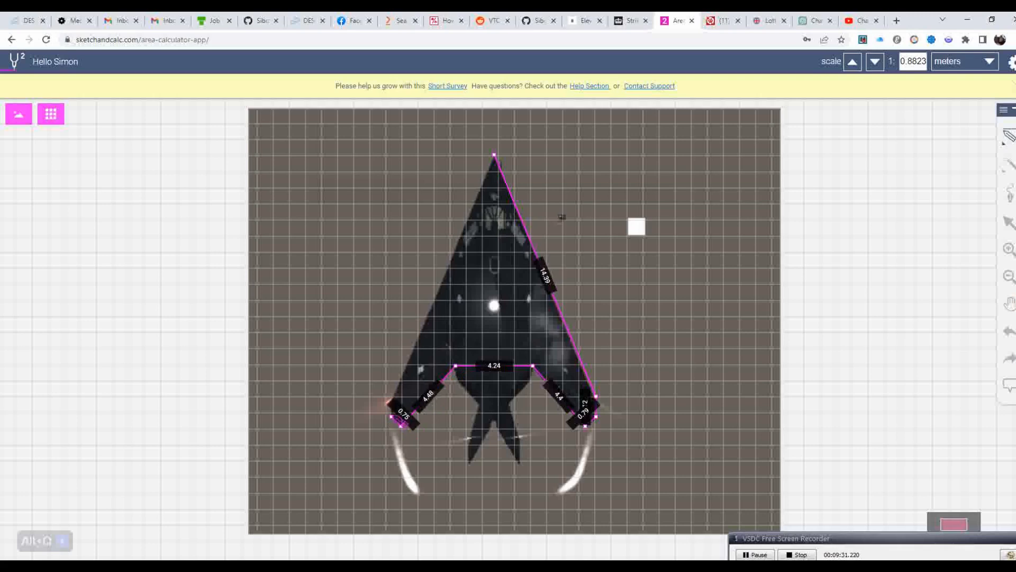
left_click(391, 404)
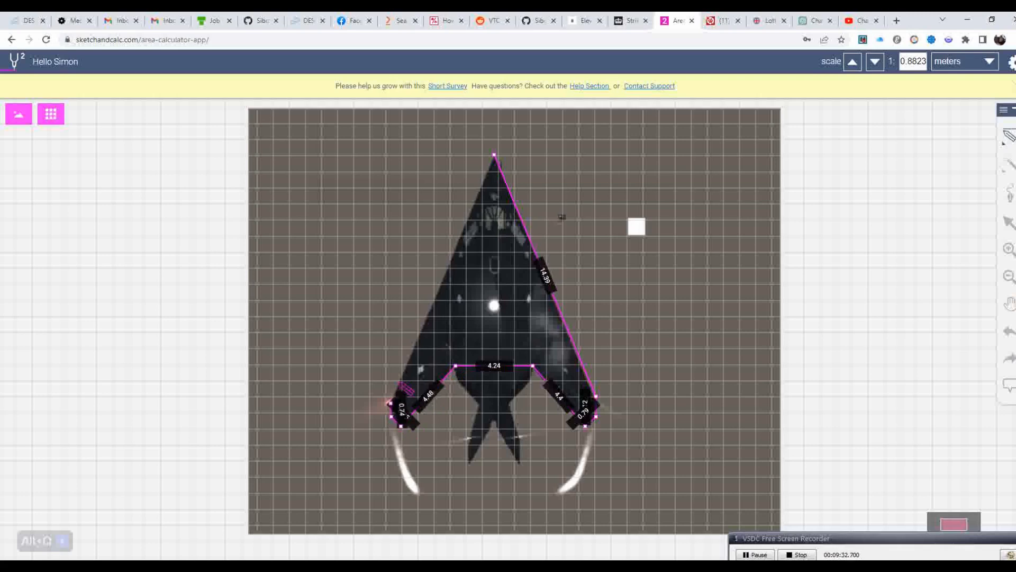
left_click(495, 155)
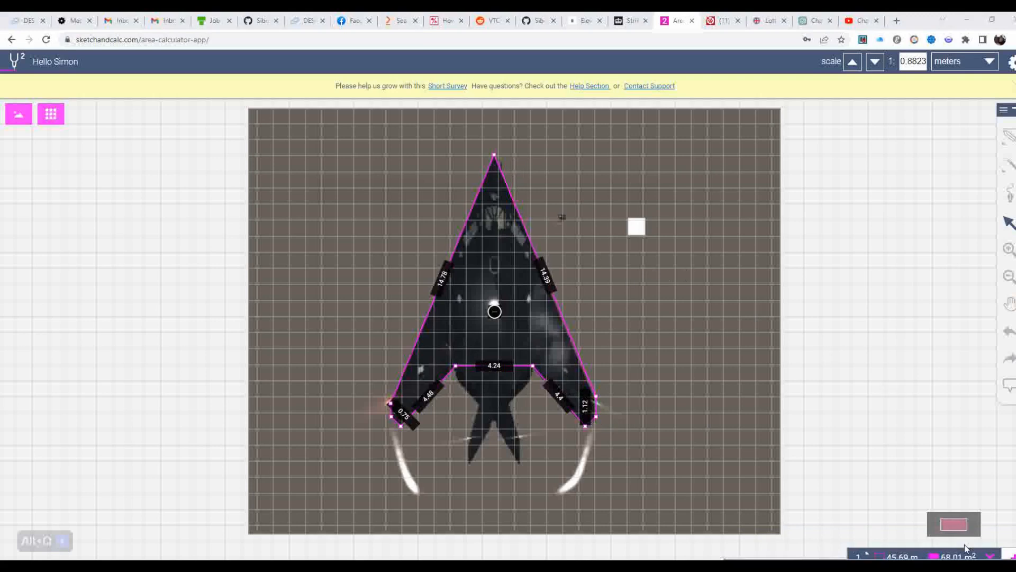
Step: Nudge the polygon's front vertex slightly forward past the aircraft's nose tip and check the outline and its enclosed area
mouse_move(944, 556)
left_click_drag(495, 159, 494, 156)
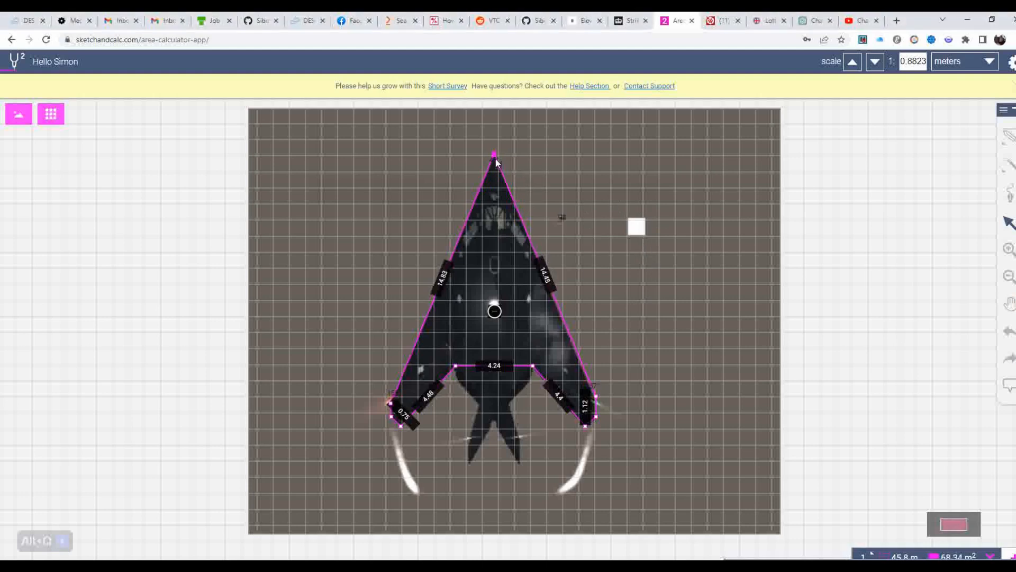
scroll(499, 157, "up", 2)
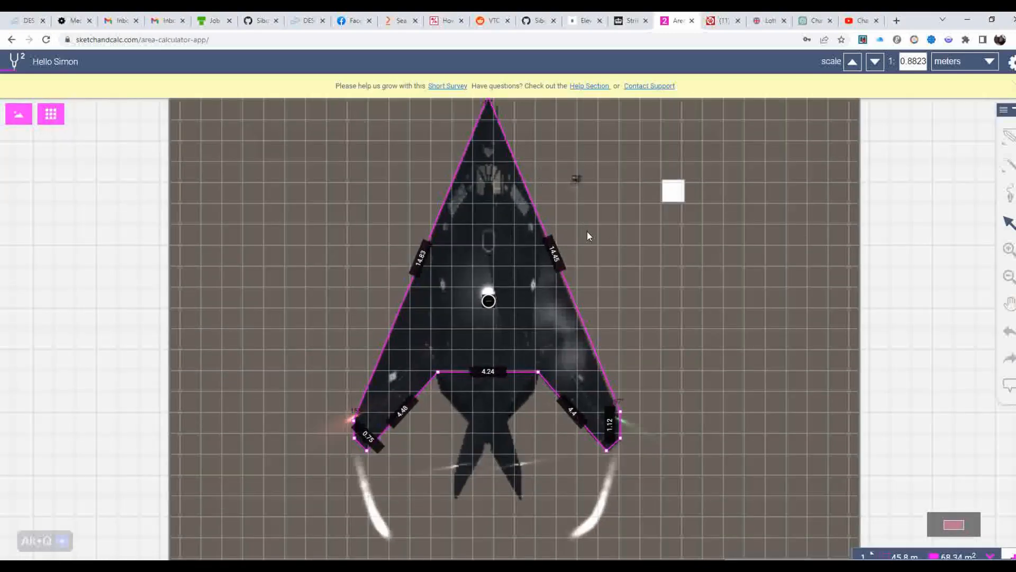
left_click_drag(594, 215, 623, 303)
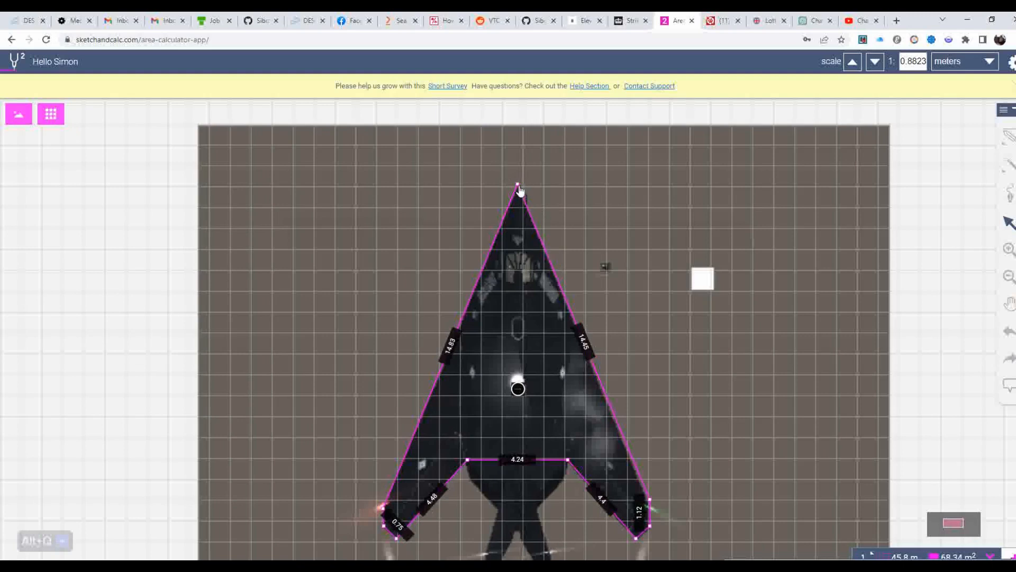
scroll(518, 195, "down", 2)
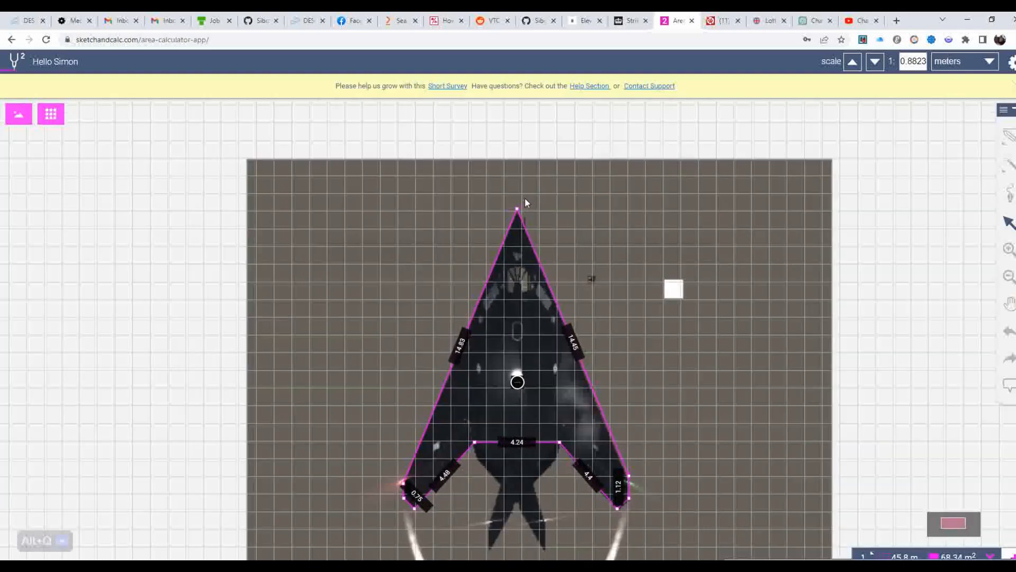
scroll(519, 213, "up", 3)
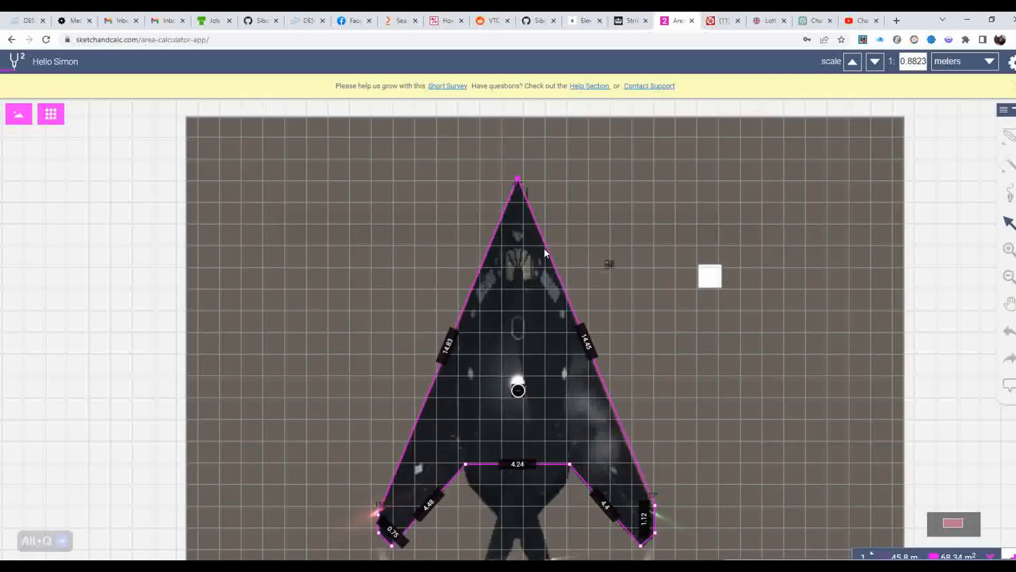
scroll(613, 262, "down", 3)
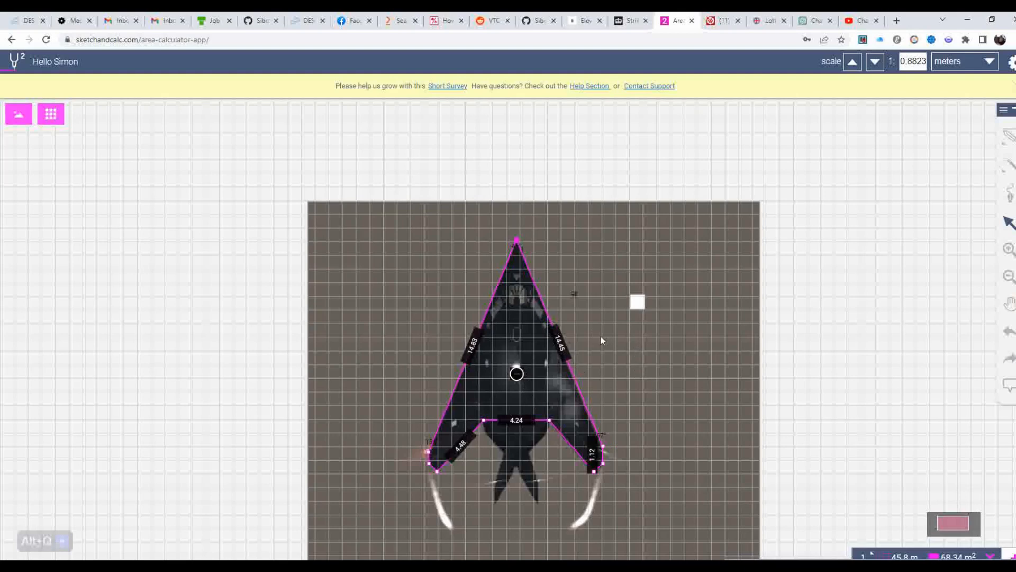
scroll(700, 428, "down", 1)
scroll(700, 423, "up", 1)
mouse_move(966, 556)
mouse_move(641, 569)
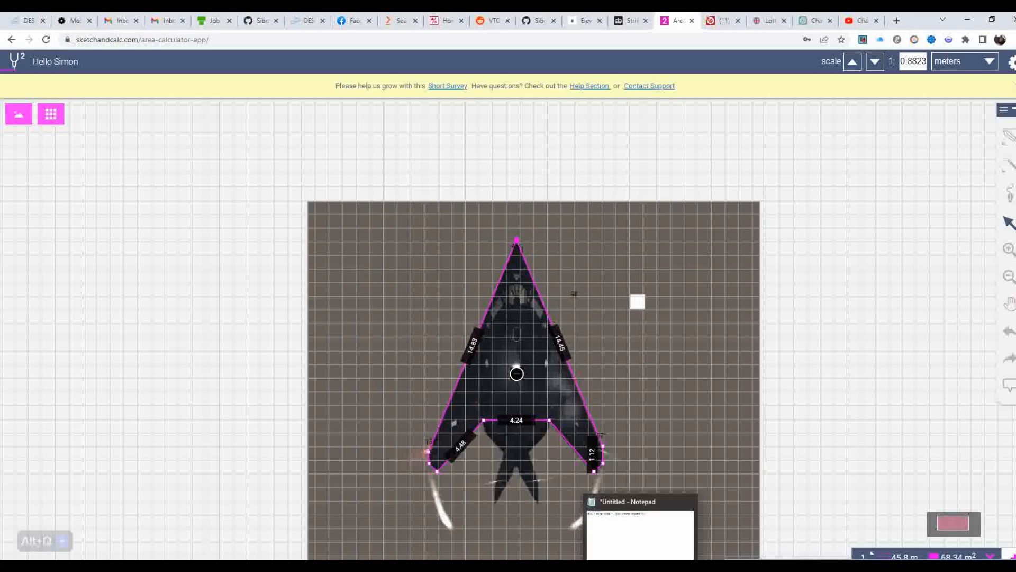
Step: Switch to Notepad and start a worked line two lines below the formula, reading "0.5 * 34.17 * (Cos("
left_click(640, 567)
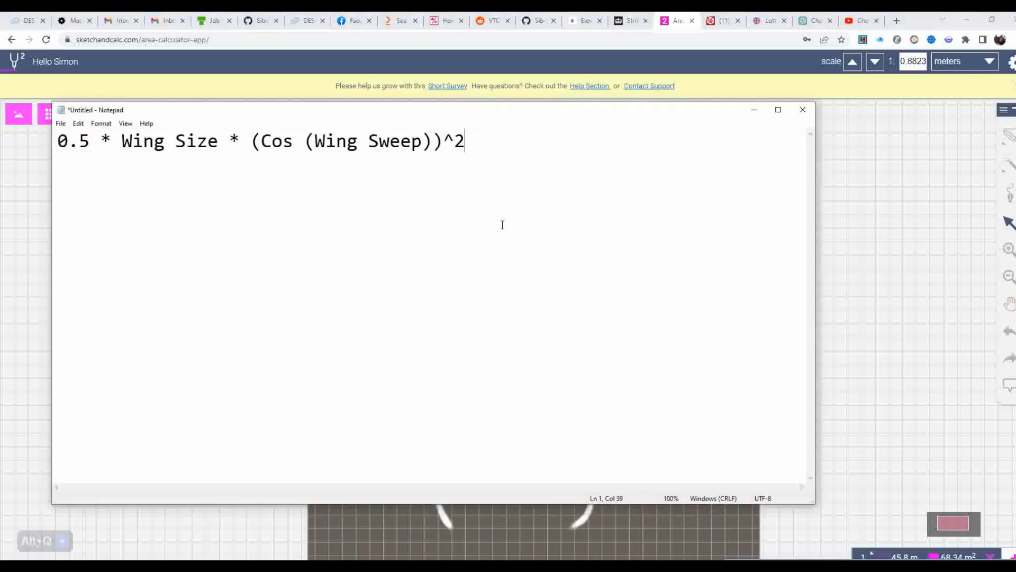
left_click_drag(715, 111, 740, 112)
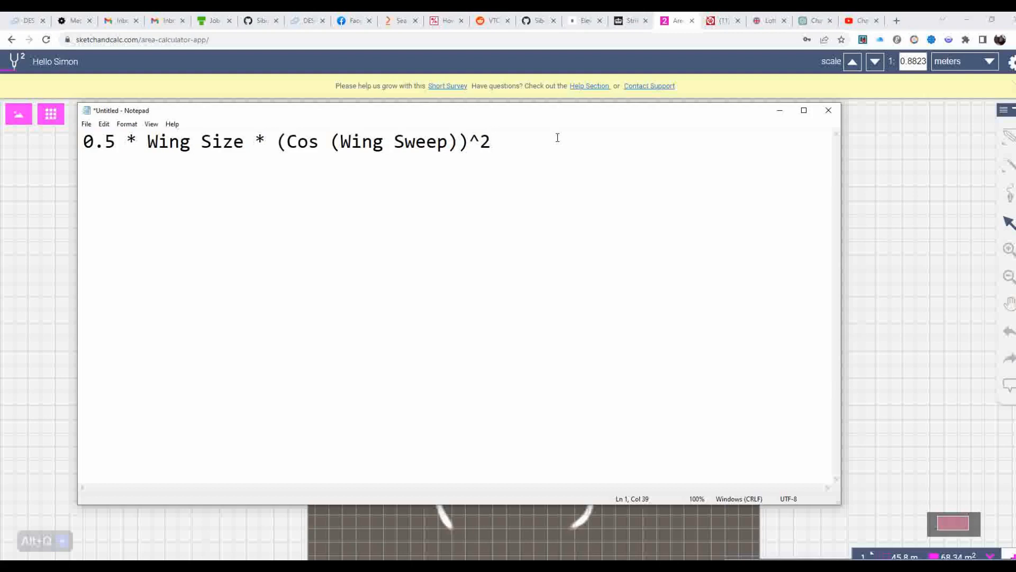
key("Return")
key("Return")
type("0.5 * 34.17 * ")
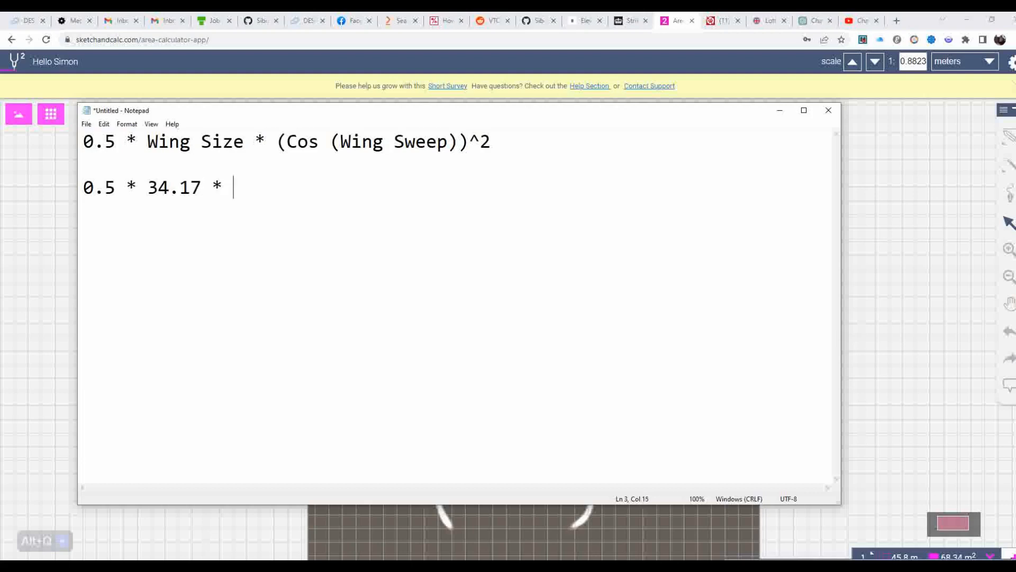
type("(Cos(")
Step: Check the wing outline in SketchAndCalc, complete the Notepad expression with "90-22.5))^2", and leave a blank line below it
left_click(394, 525)
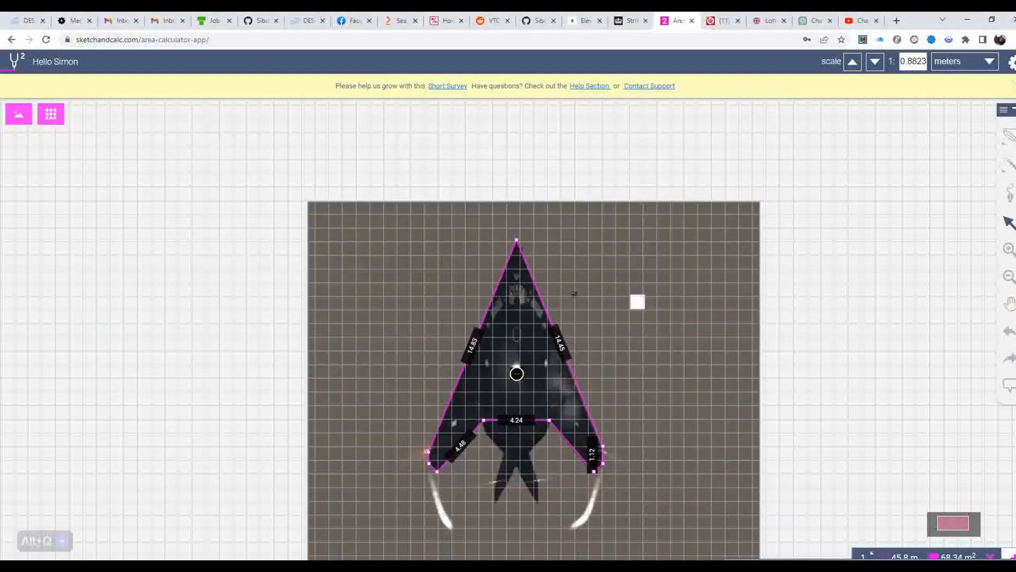
key("alt+Tab")
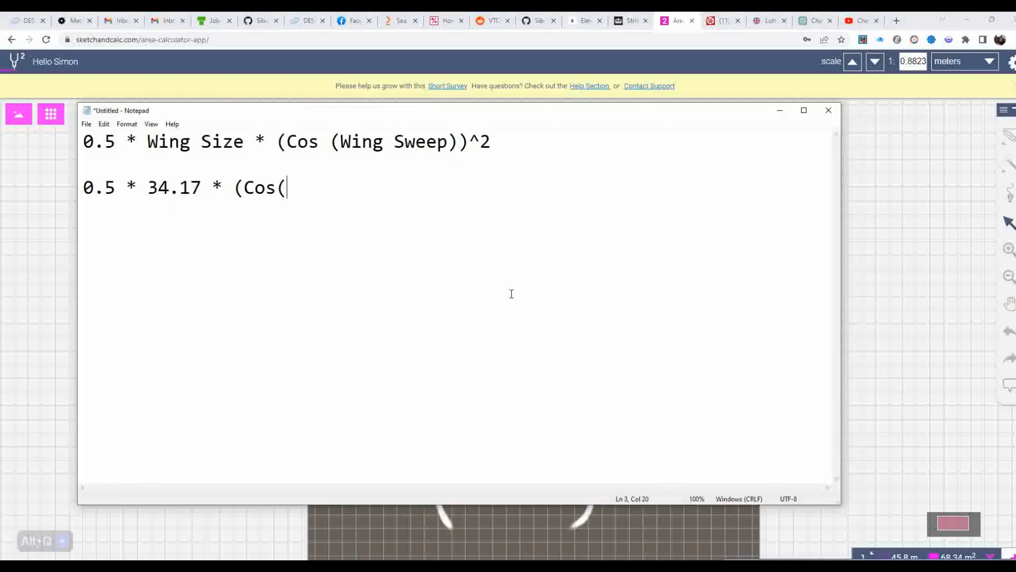
left_click(581, 516)
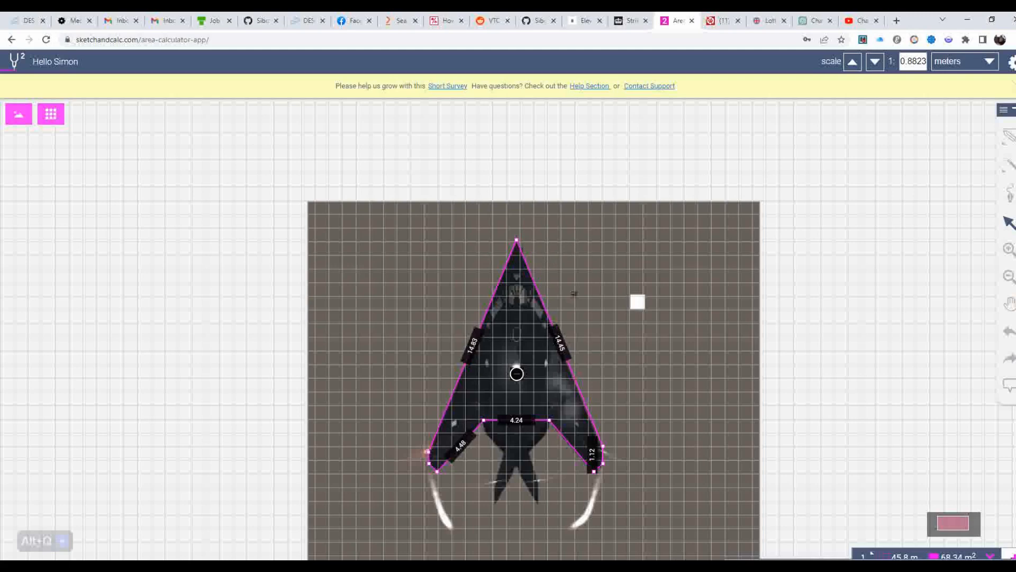
key("alt+Tab")
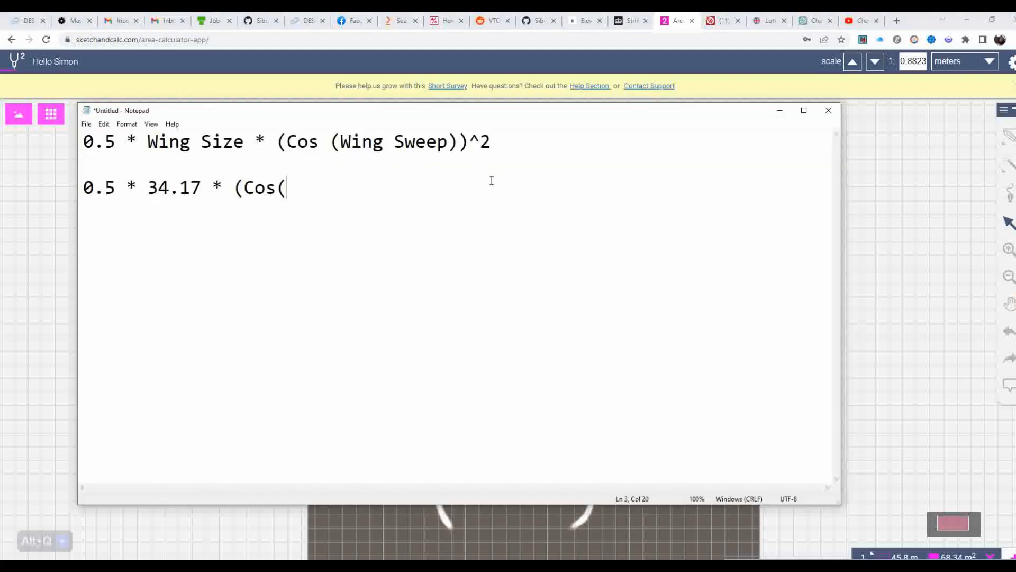
type("90-22.5)")
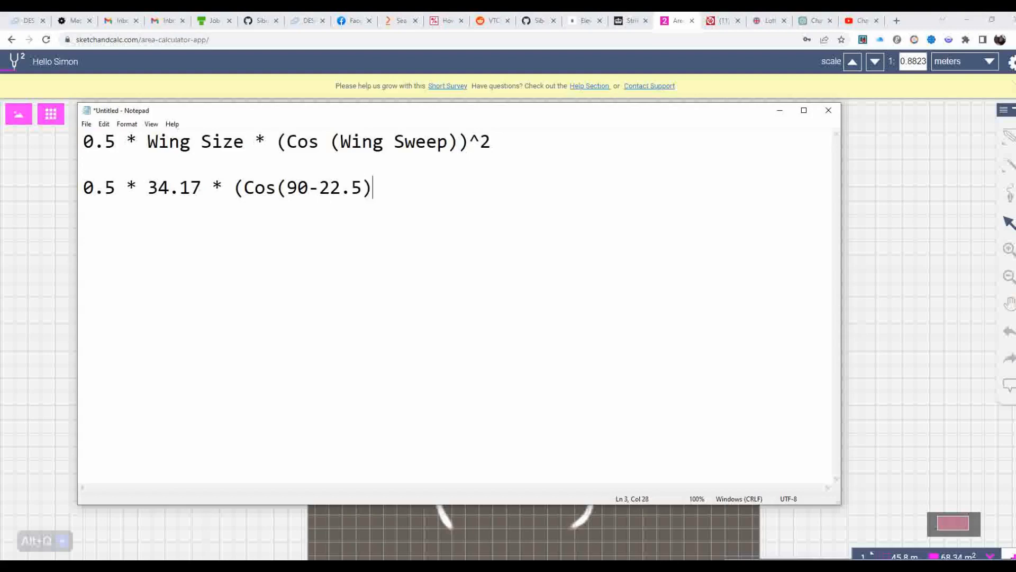
type(")^@")
key("BackSpace")
type("2")
key("Return")
key("Return")
Step: Switch to the scientific Calculator and compute the wing sweep angle as 90 − 22.5
key("alt+Tab")
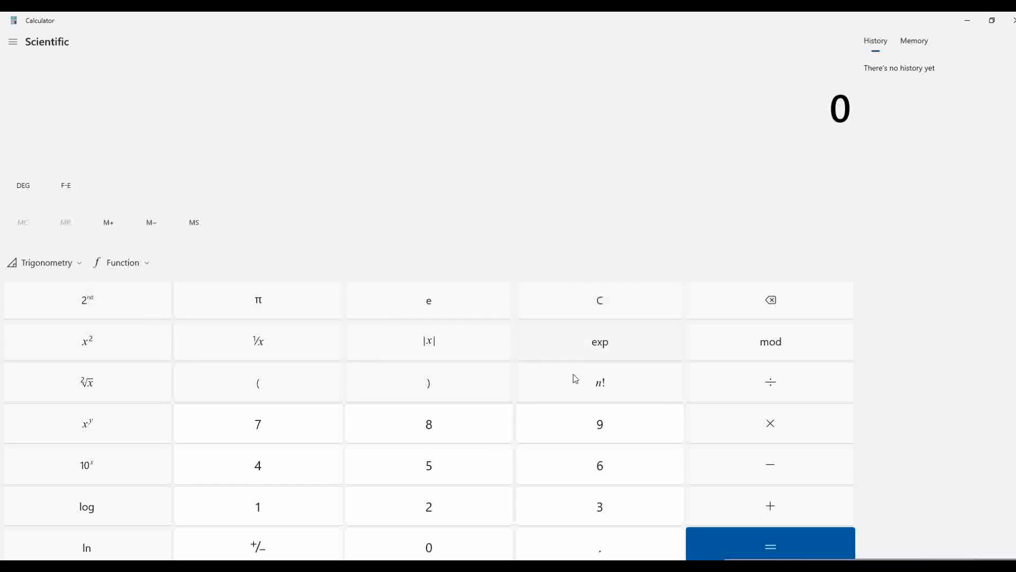
left_click(616, 421)
left_click(481, 537)
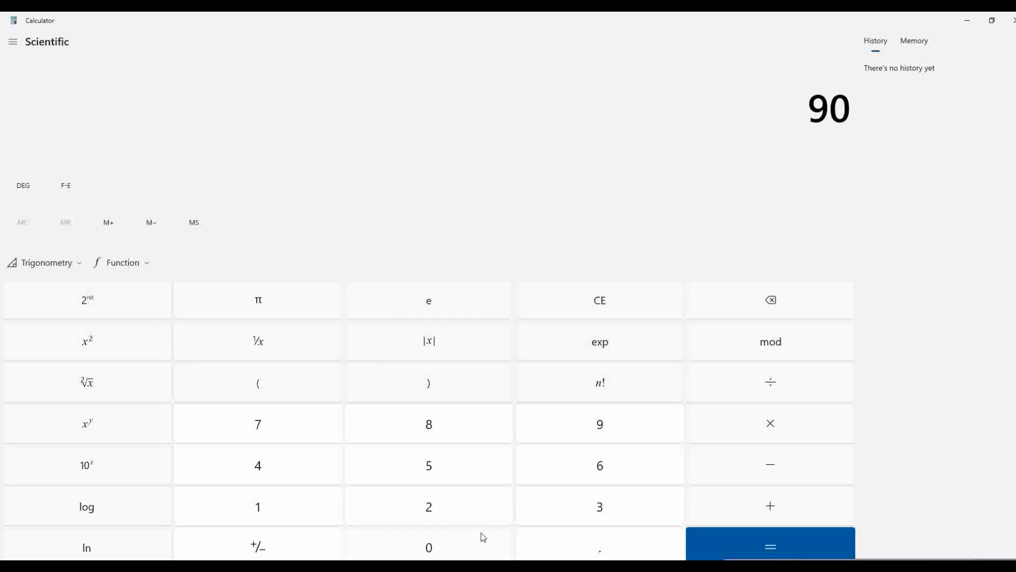
left_click(744, 463)
left_click(454, 512)
left_click(454, 512)
left_click(542, 544)
left_click(450, 468)
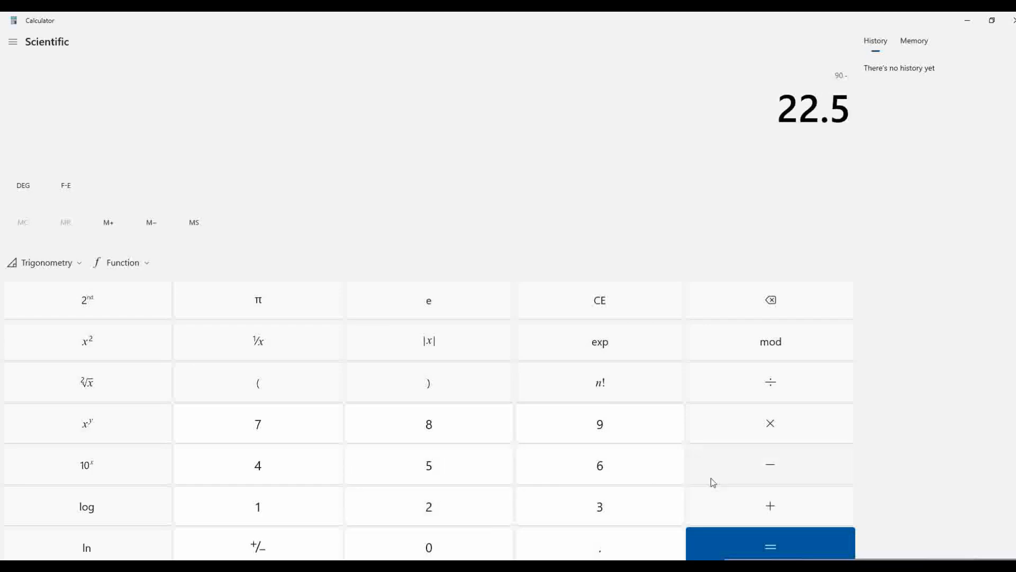
left_click(767, 543)
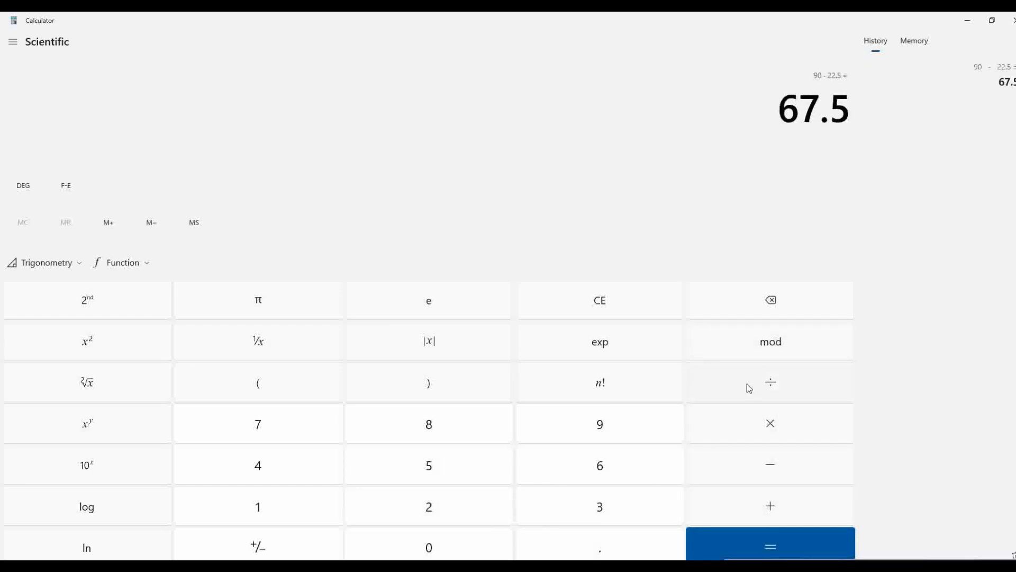
Step: Take the cosine of the sweep angle, square it, and highlight the decimals of the result
left_click(58, 264)
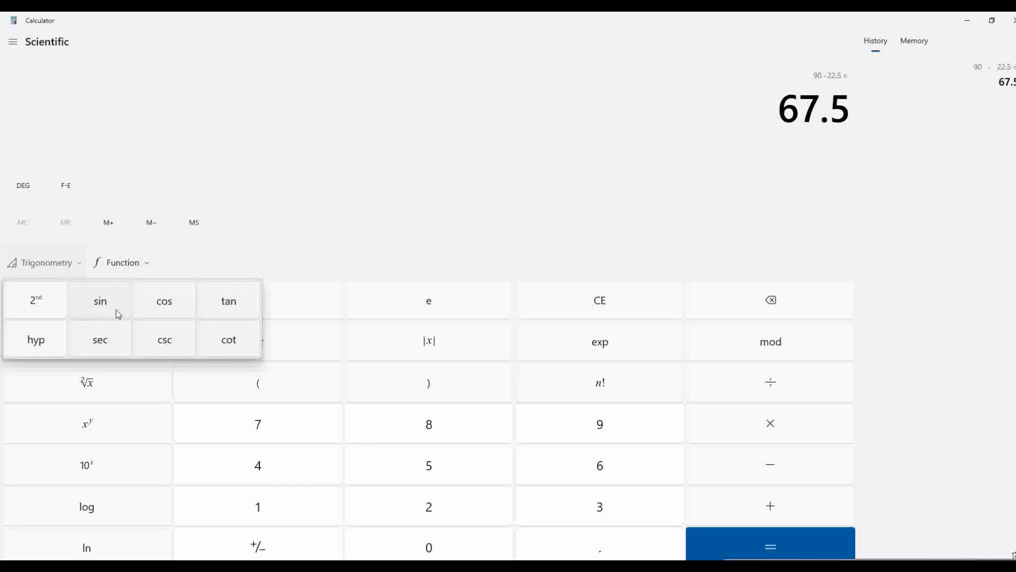
left_click(162, 305)
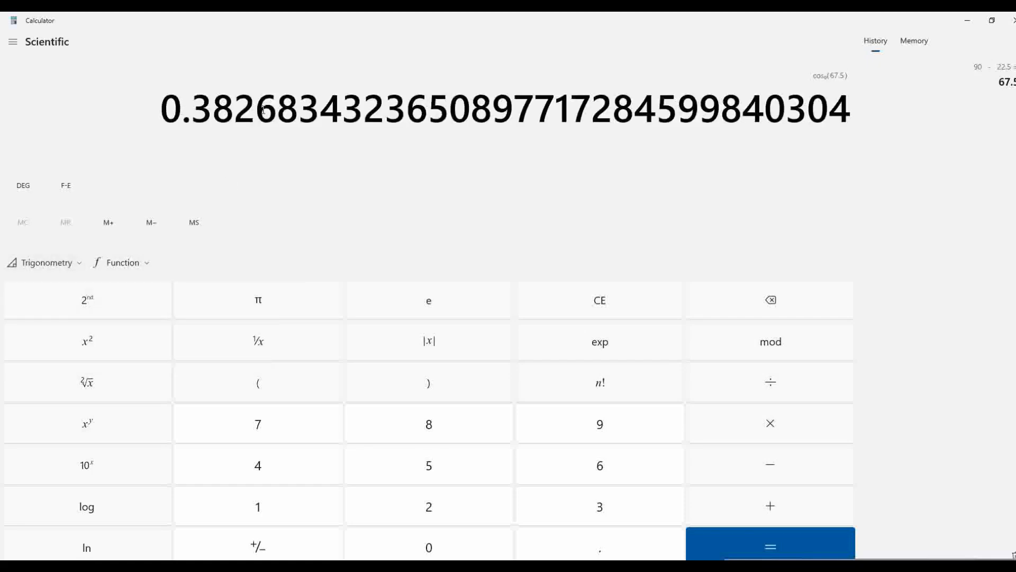
left_click(96, 347)
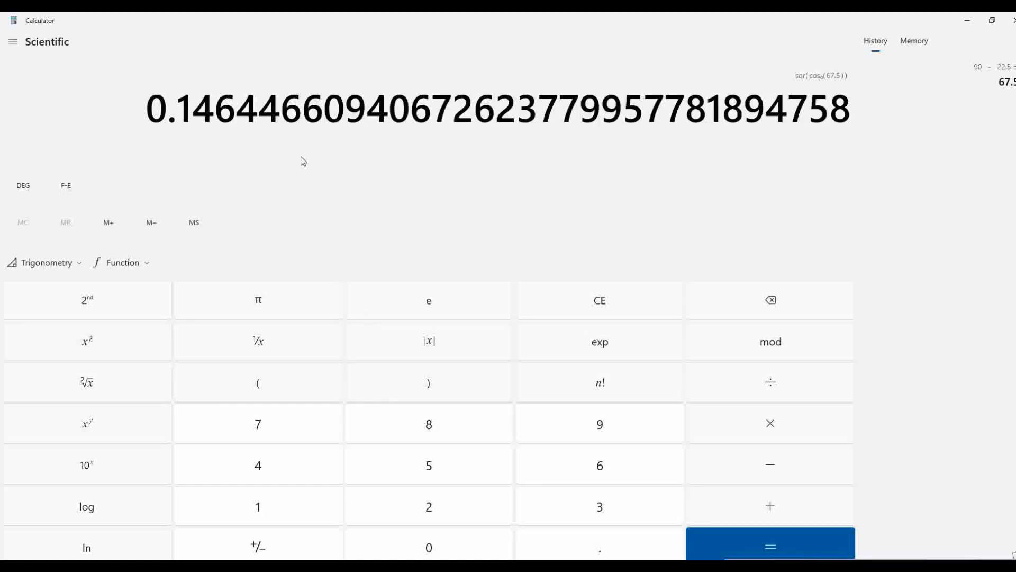
double_click(272, 112)
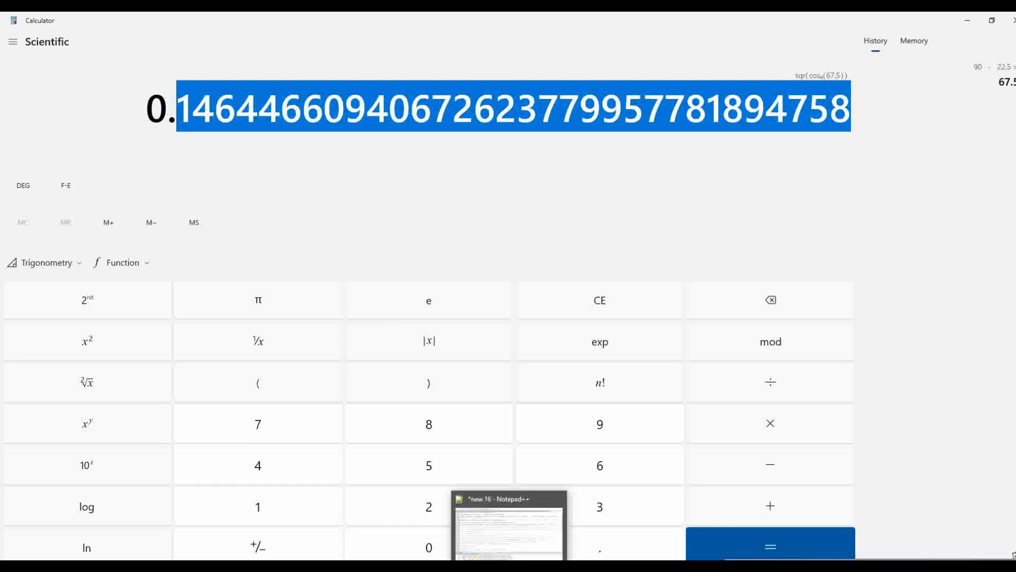
Step: Switch to Notepad and write the simplified expression "0.5 * 34.17 * 0.146446" below the previous calculation line
left_click(511, 567)
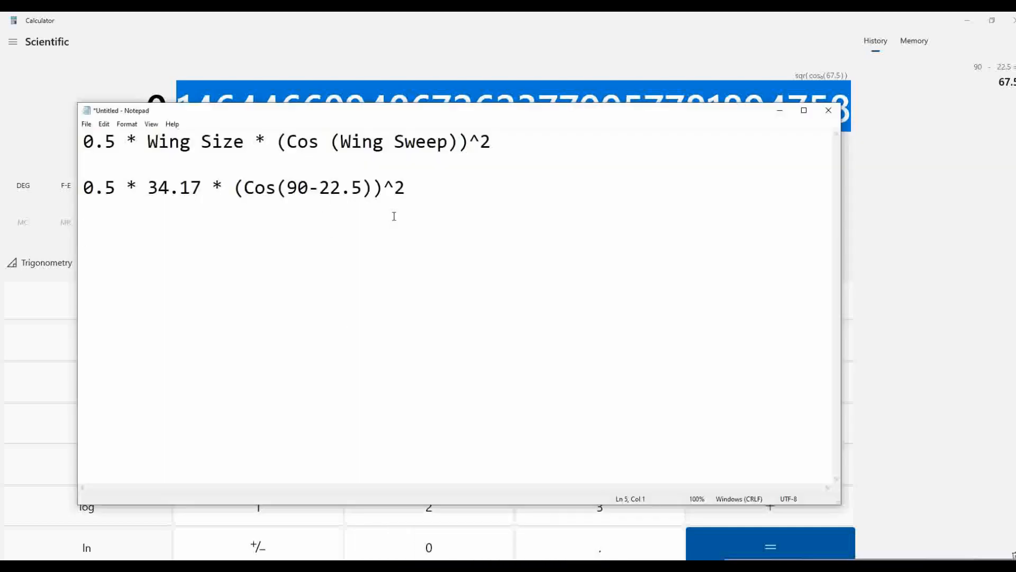
type("0.5 * * 0.146444")
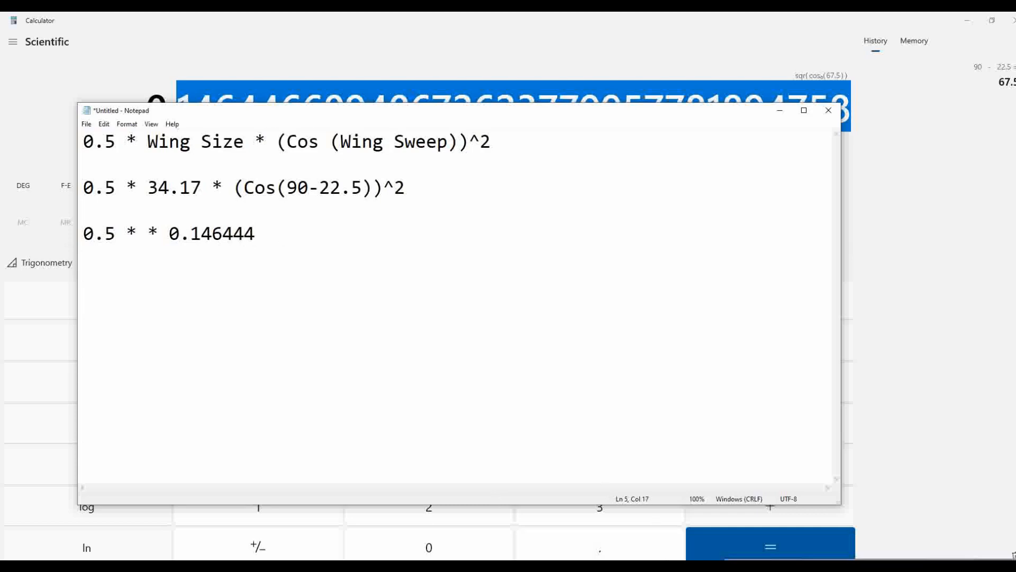
left_click(672, 566)
key("alt+Tab")
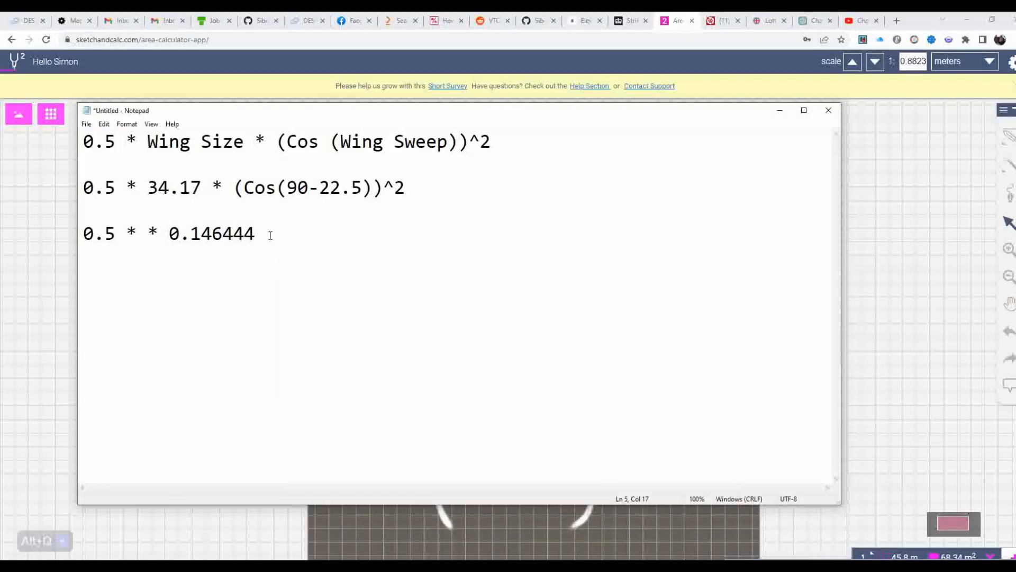
key("BackSpace")
type("6")
left_click_drag(136, 234, 148, 240)
left_click(142, 233)
type("34.17")
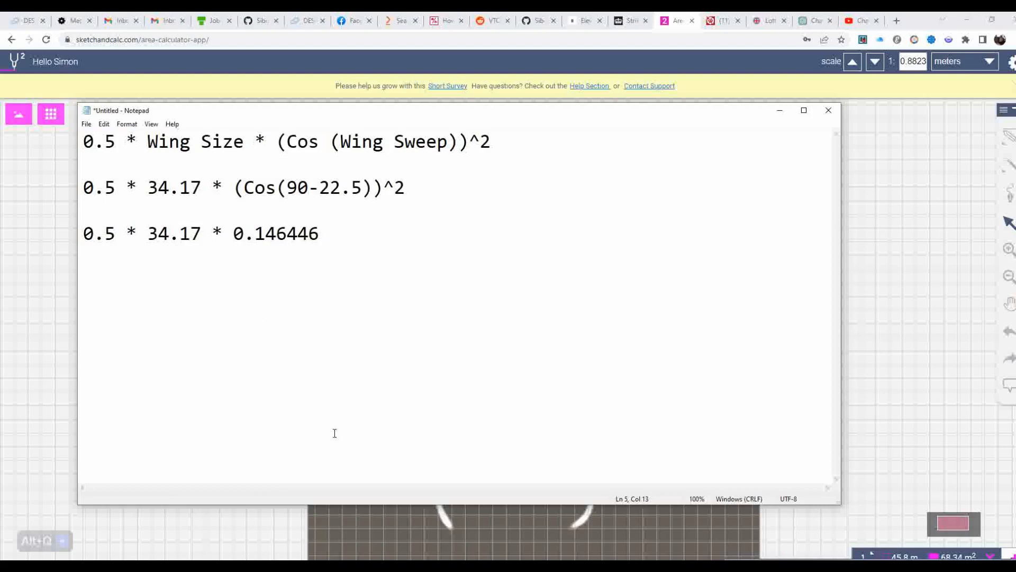
Step: Switch back to Calculator and multiply the squared cosine by the wing size of 34.17
left_click(614, 563)
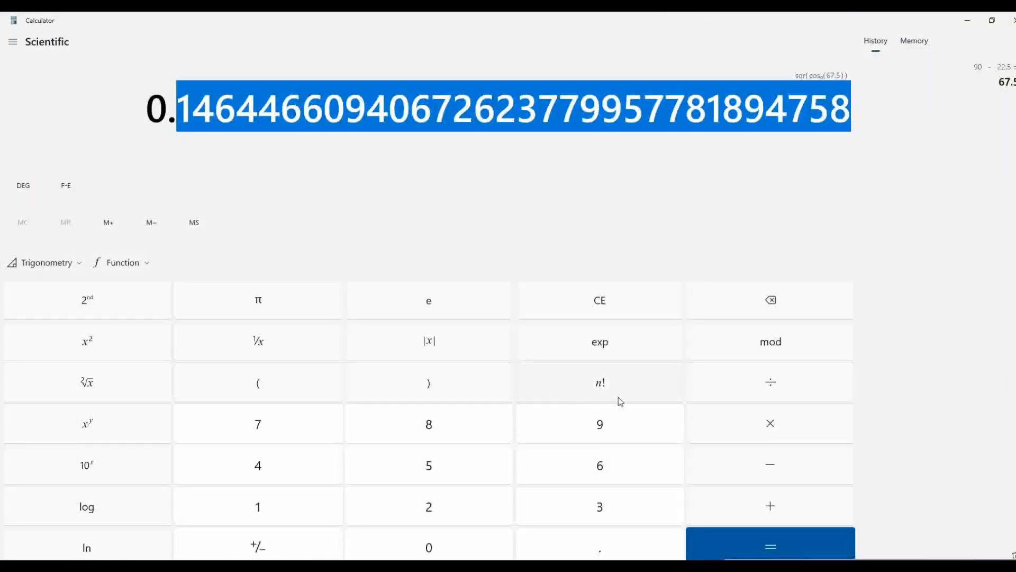
left_click(788, 434)
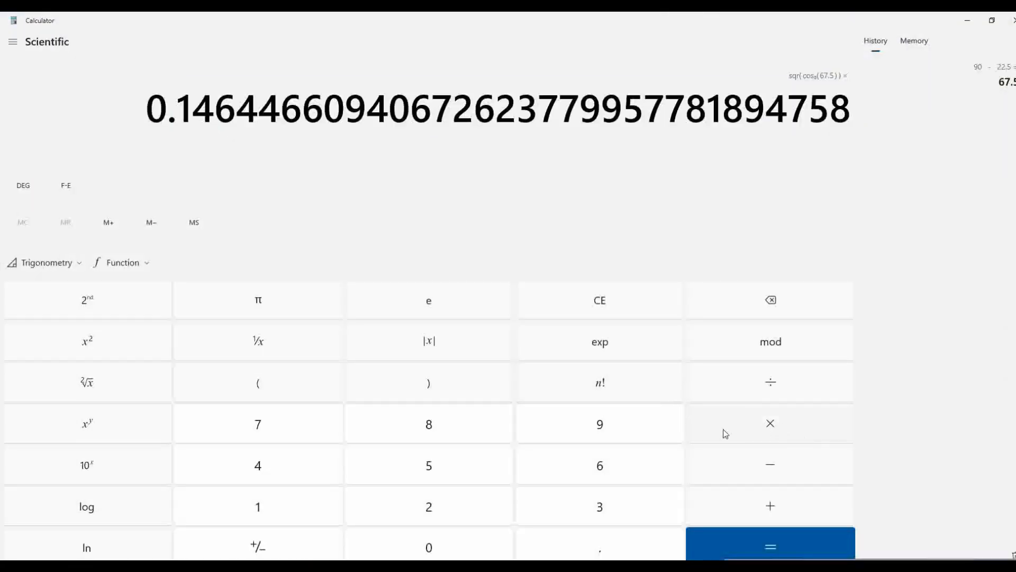
left_click(613, 511)
left_click(287, 465)
left_click(547, 527)
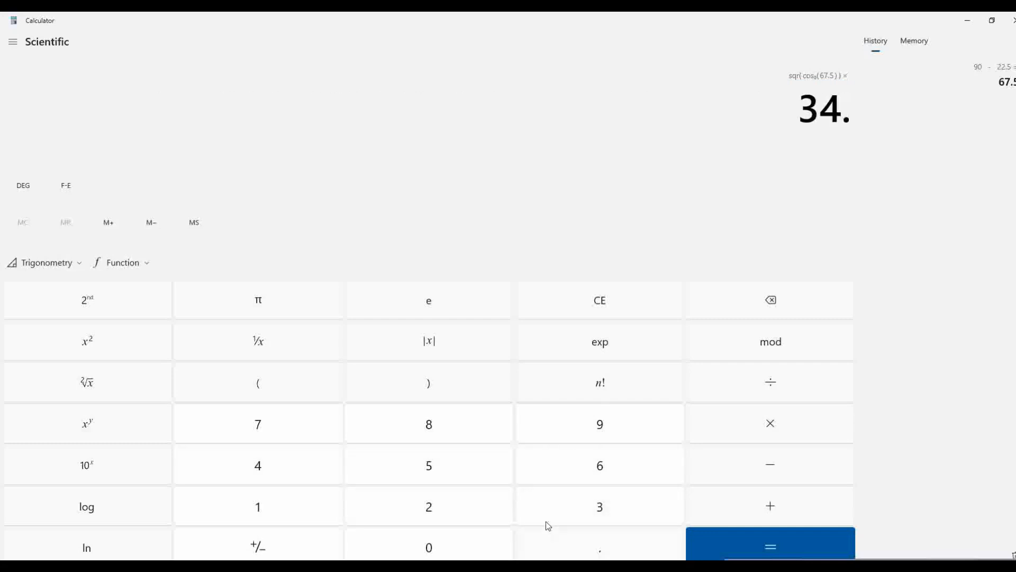
left_click(261, 503)
left_click(303, 428)
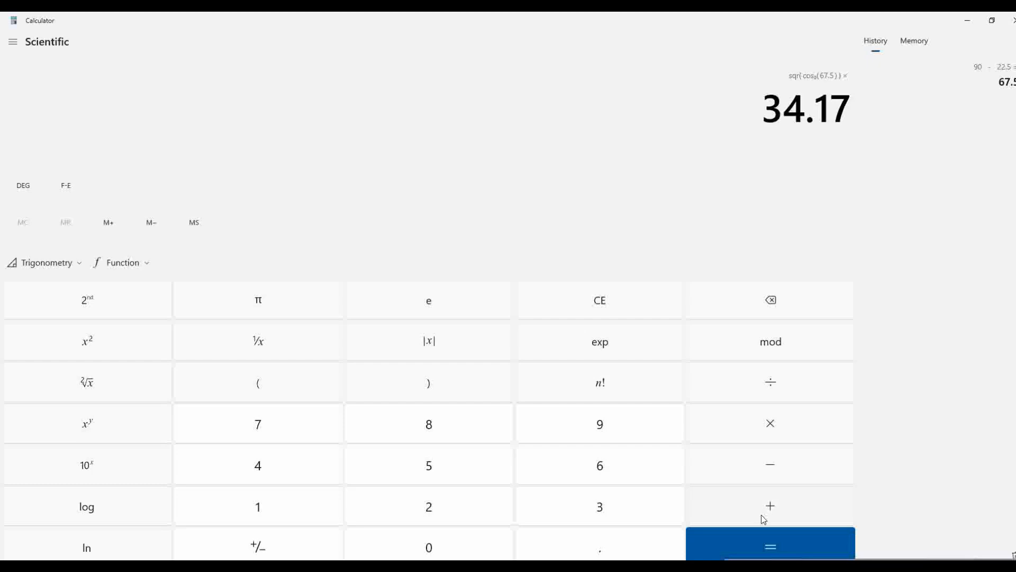
left_click(779, 537)
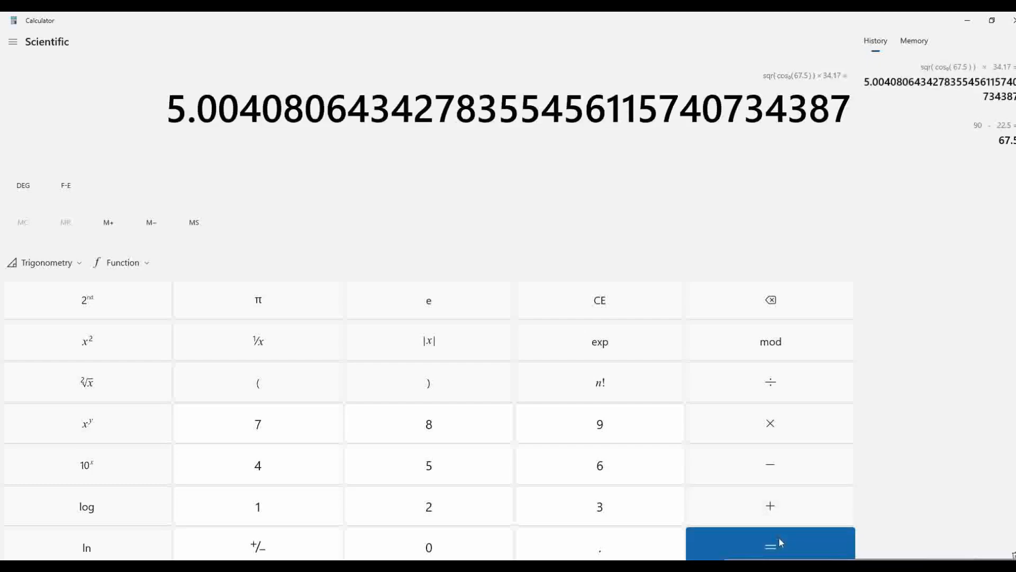
Step: Multiply that product by 0.5 and return to the formula notes in Notepad
left_click(762, 423)
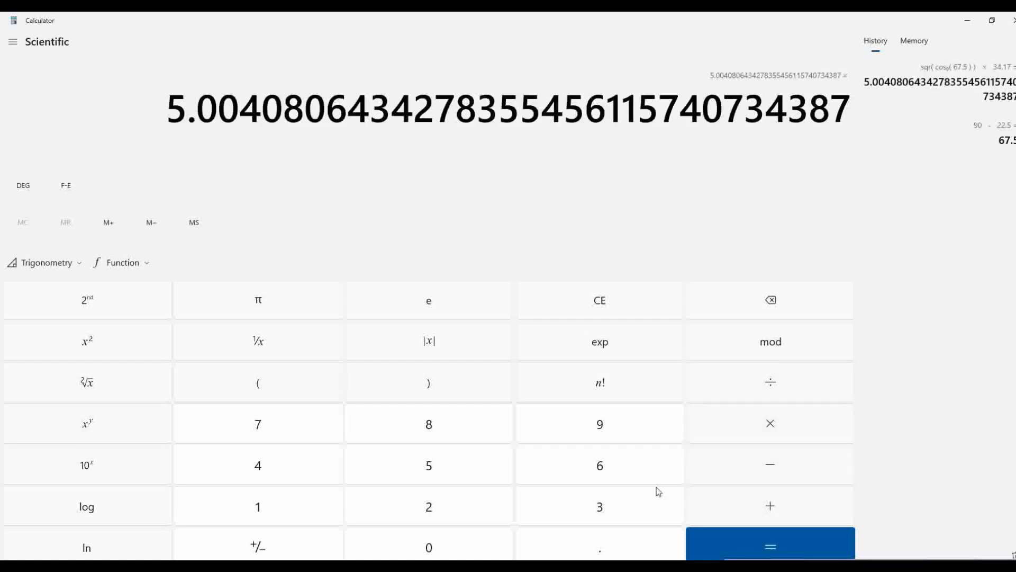
left_click(595, 545)
left_click(455, 451)
left_click(770, 544)
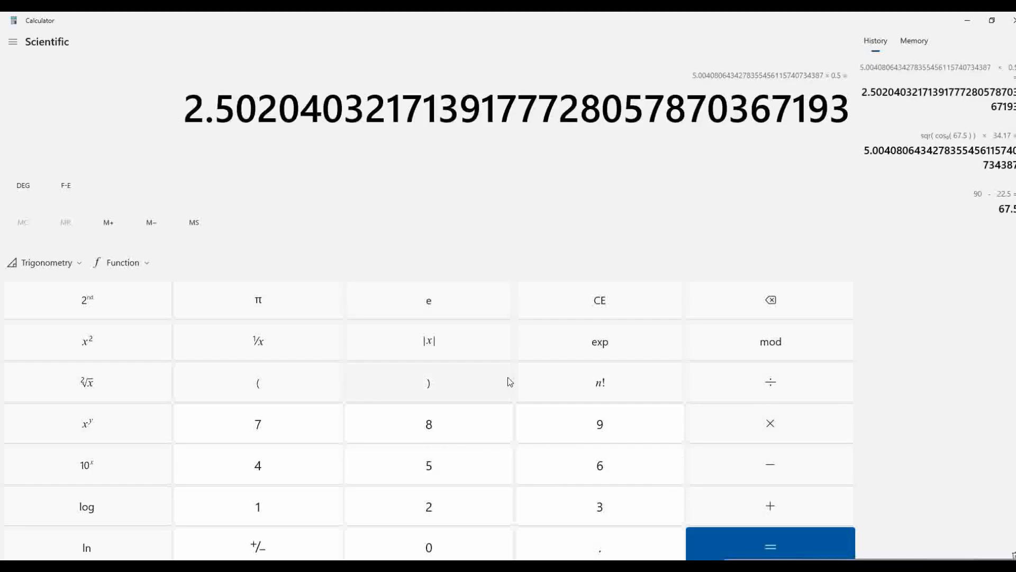
key("alt+Tab")
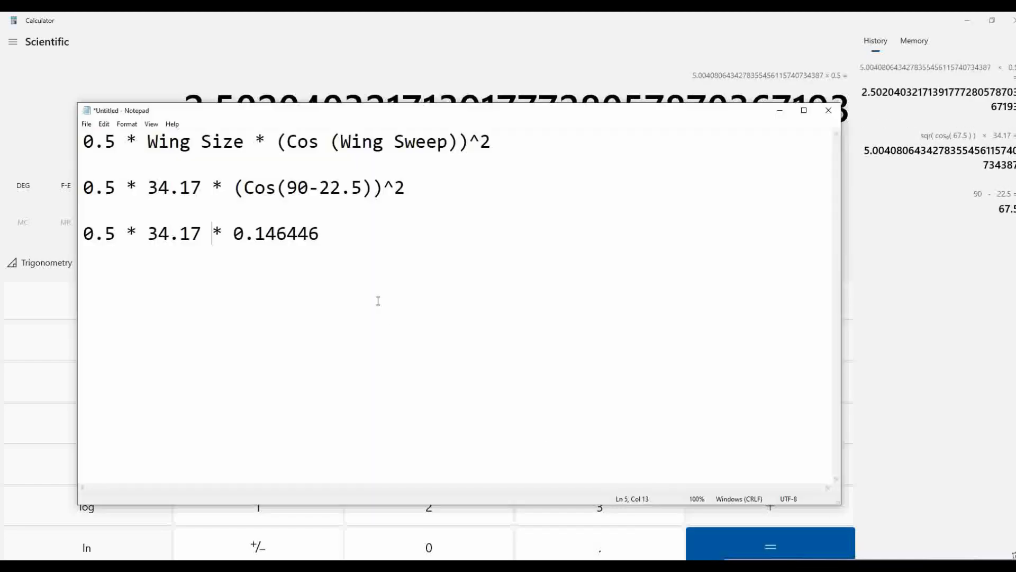
Step: Append "=2.5" to the end of the 0.5 * 34.17 * 0.146446 line
left_click(371, 242)
type("=2.5")
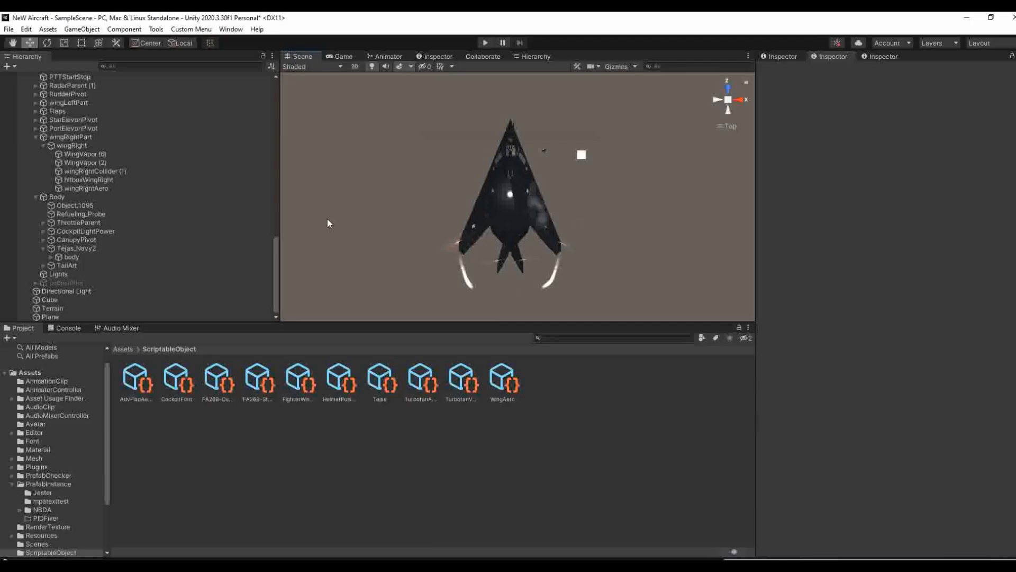
Step: Switch to Unity and set the Wing component's Lift Area to 2.5 on both wingRightAero and wingLeftAero
left_click(147, 188)
left_click(899, 202)
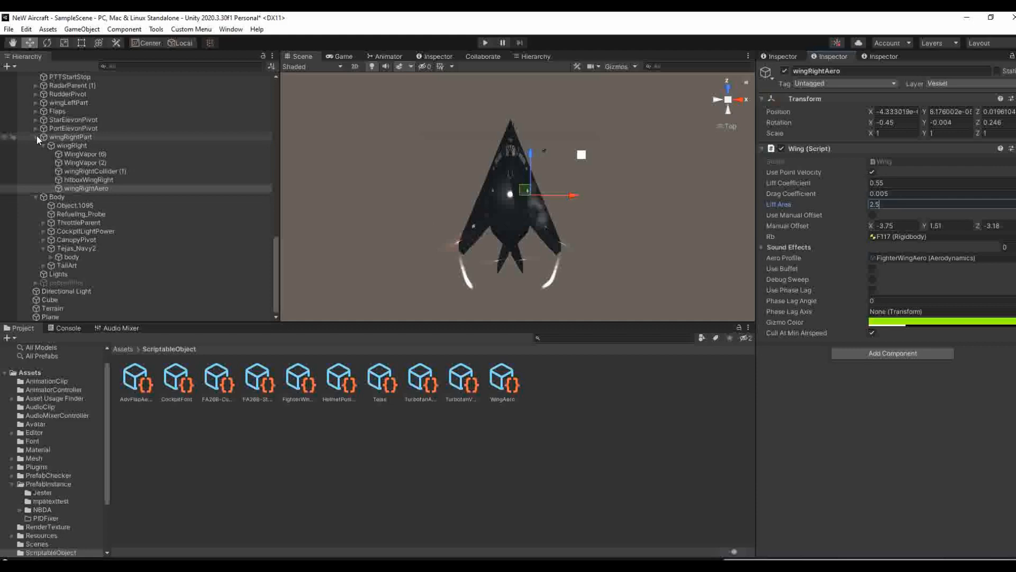
left_click(35, 103)
left_click(77, 154)
left_click(946, 204)
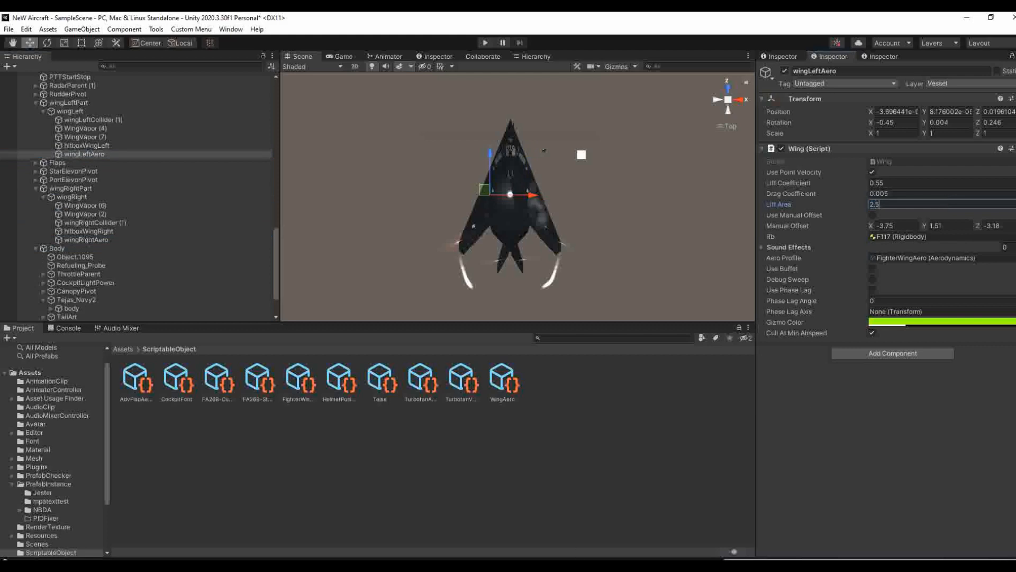
Step: Switch to the Lockheed F-117 Nighthawk Wikipedia article in Chrome and check the wing area and its source against the Calculator result
mouse_move(300, 566)
left_click(241, 524)
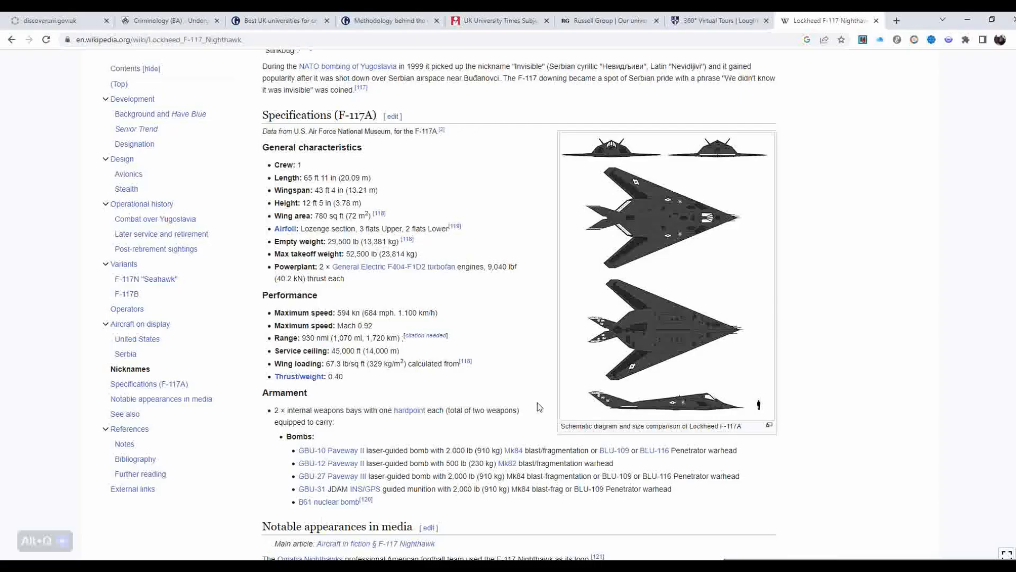
scroll(396, 241, "up", 3)
scroll(395, 242, "down", 3)
mouse_move(378, 217)
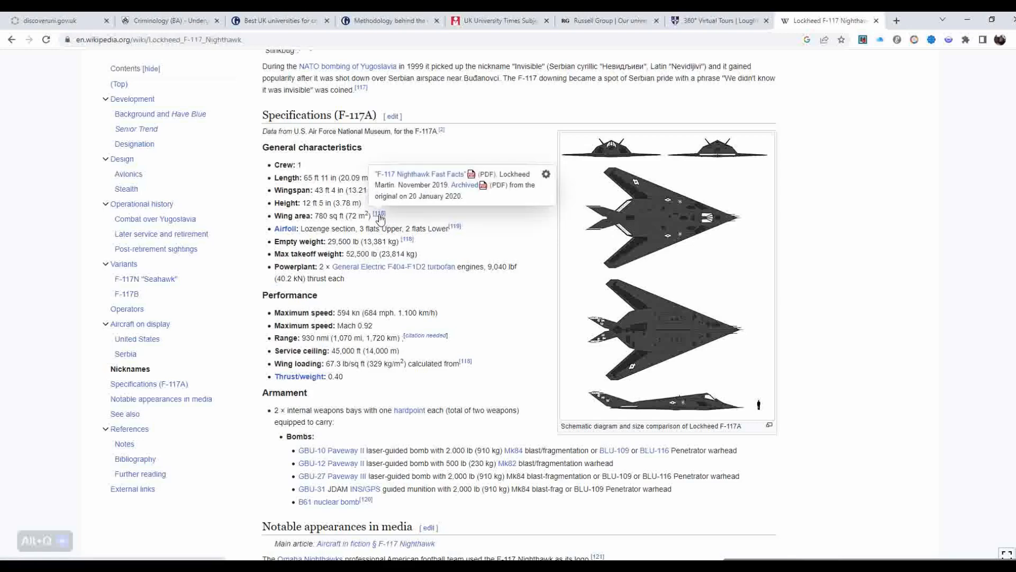
mouse_move(666, 566)
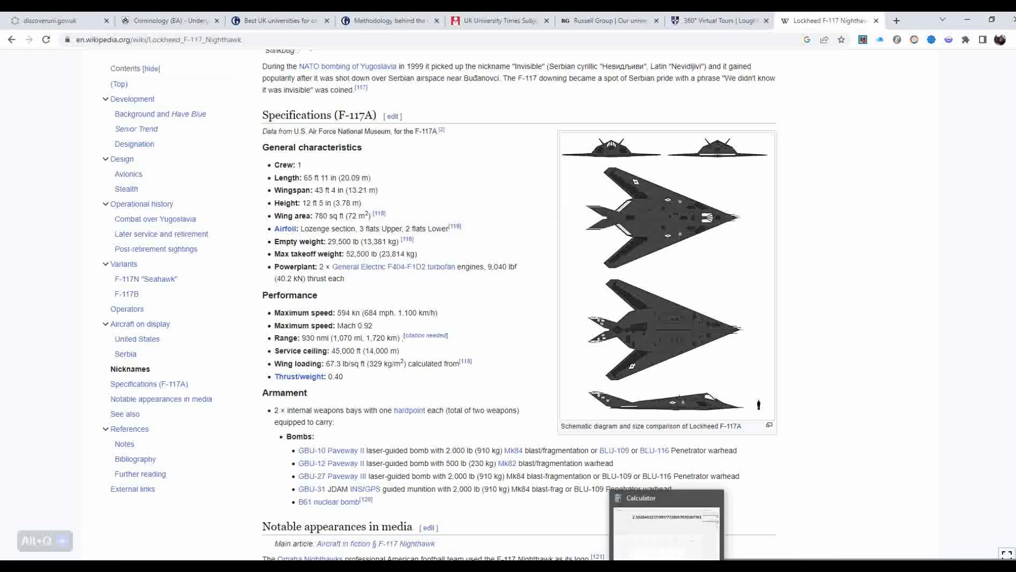
left_click(667, 522)
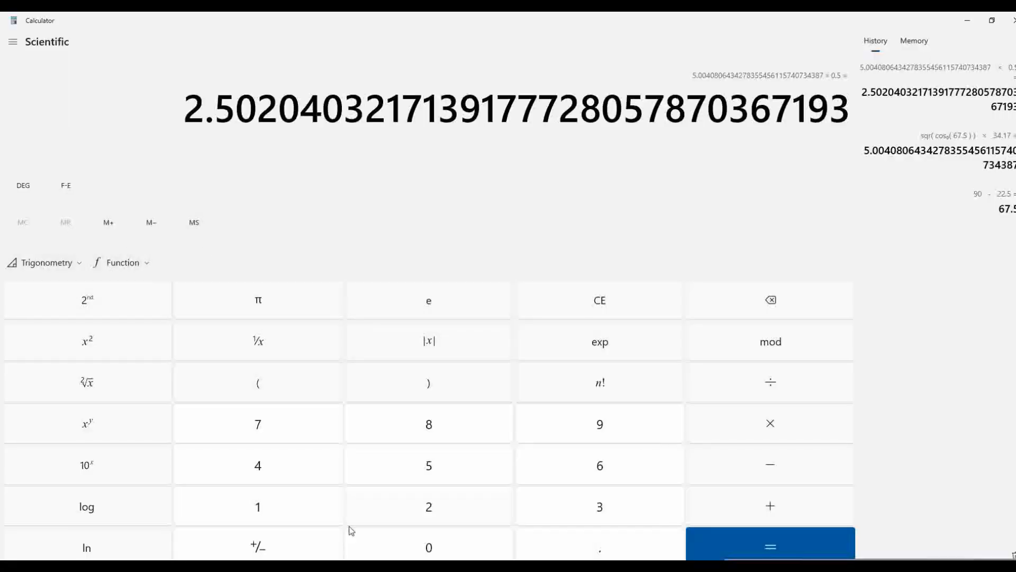
mouse_move(300, 565)
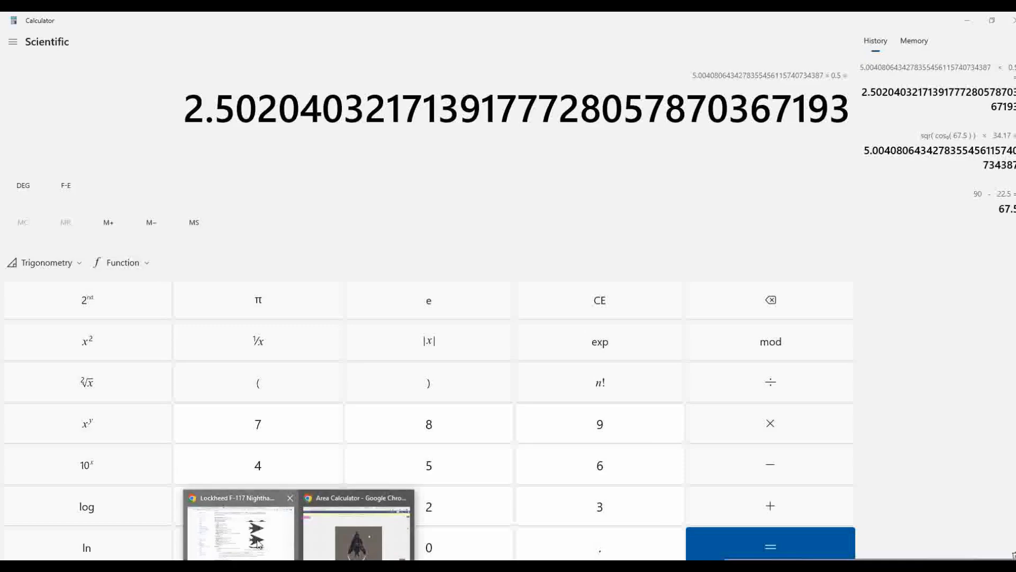
left_click(240, 521)
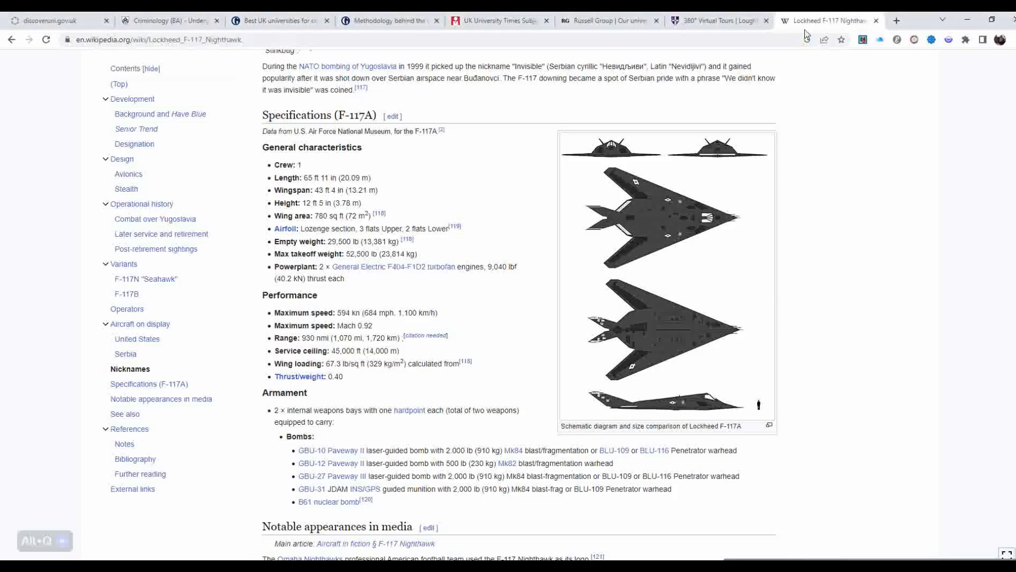
Step: Move the Wikipedia article into its own browser window and search Google for "wing sweep f117" in a new tab
left_click_drag(804, 20, 778, 20)
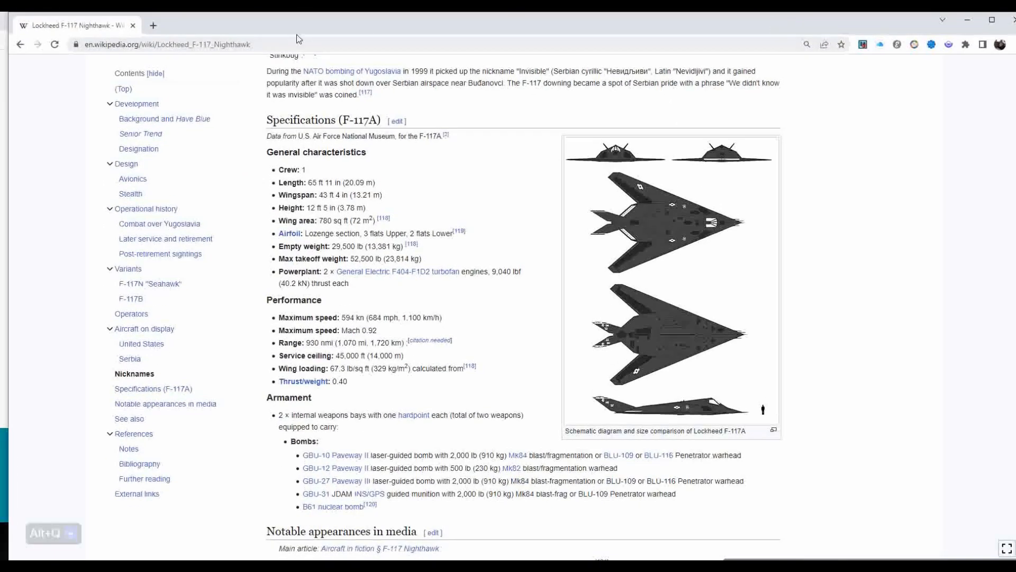
left_click(155, 25)
type("wing")
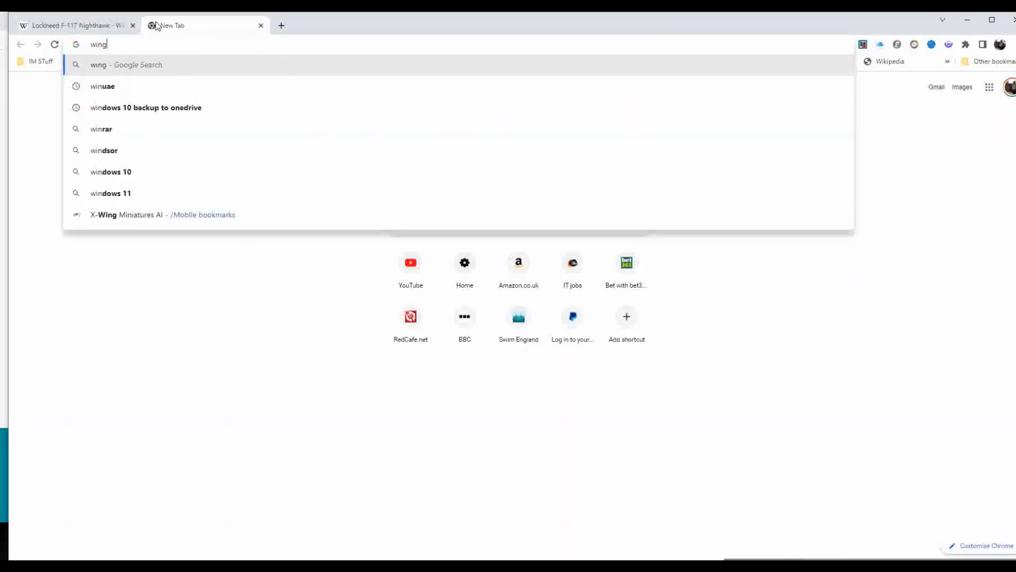
type(" sweep f117")
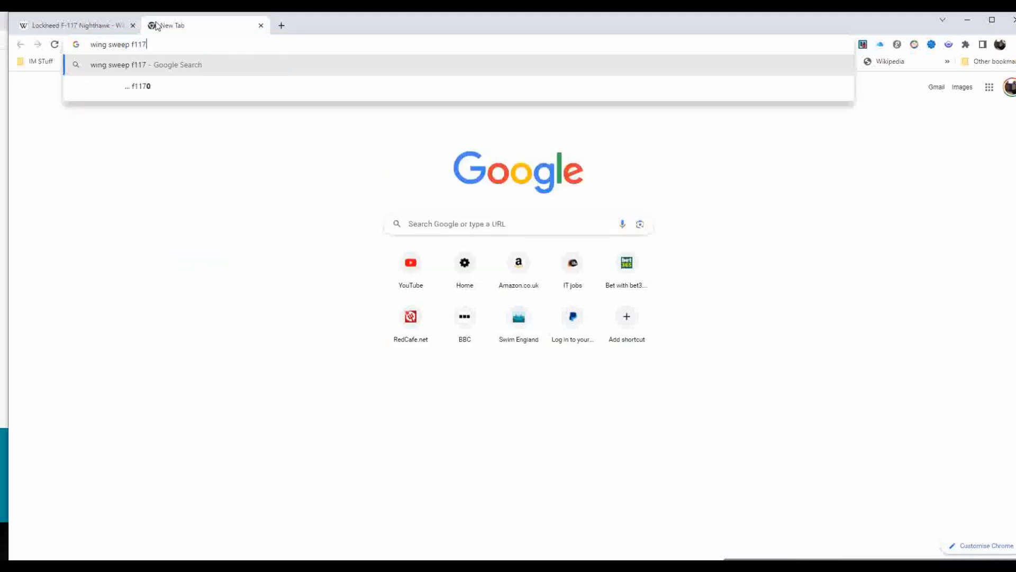
key("Return")
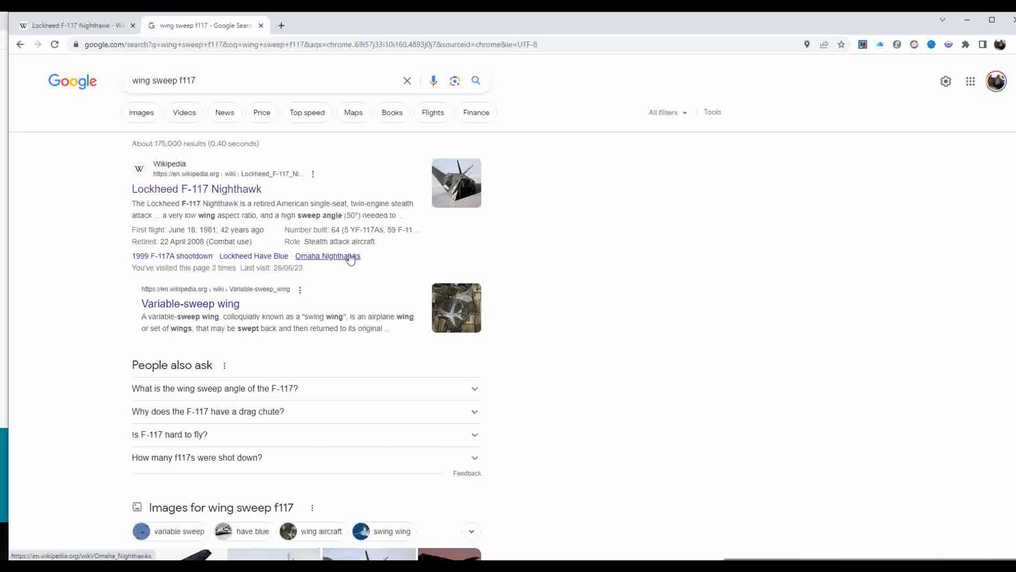
scroll(355, 254, "down", 1)
Step: Switch to Notepad and write the expression ".5 * 36 * (Cos (90-25))^2" below the previous calculation
left_click(357, 339)
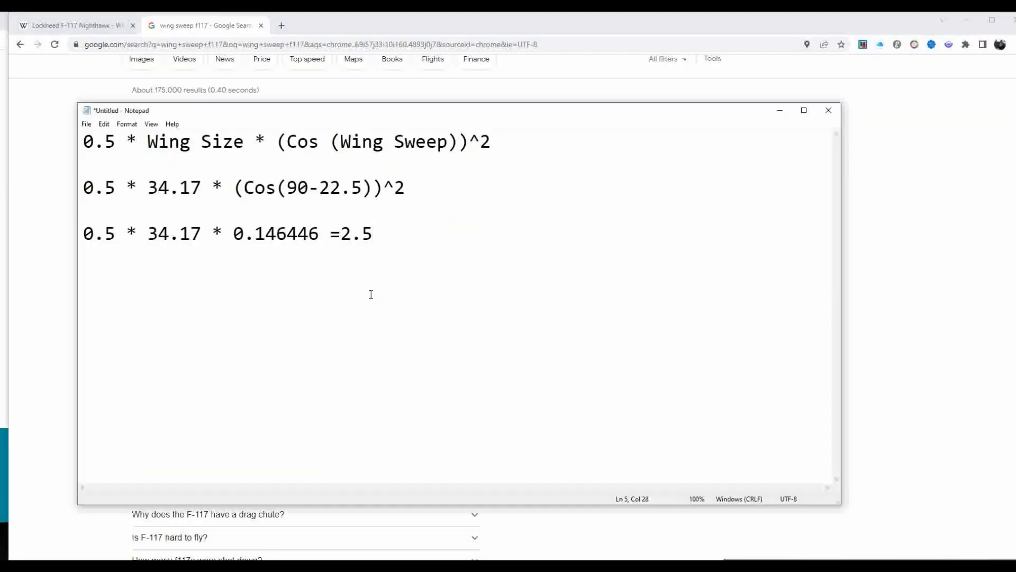
key("Return")
type(".5 * 36 * (Co")
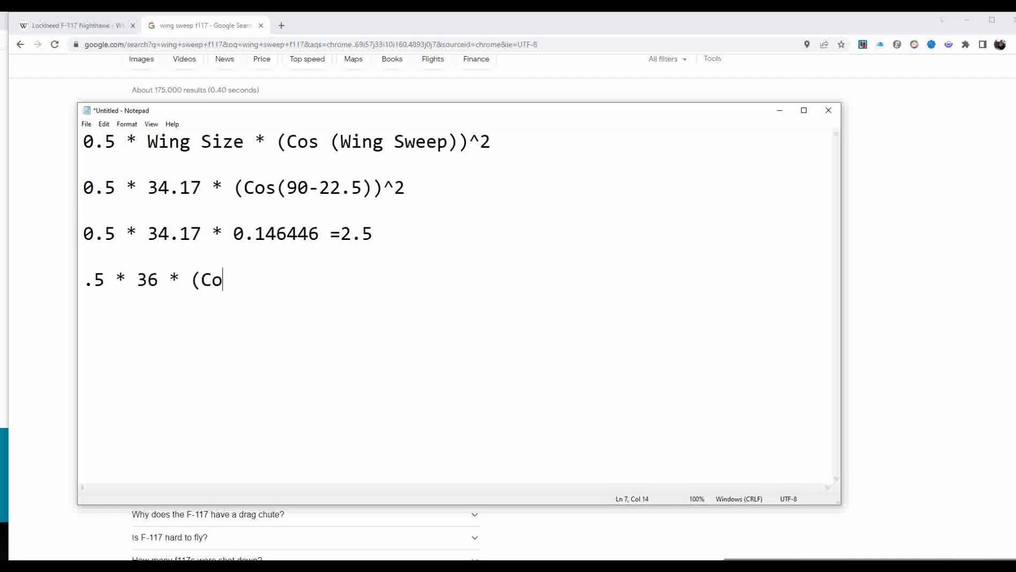
type("s (90-25))")
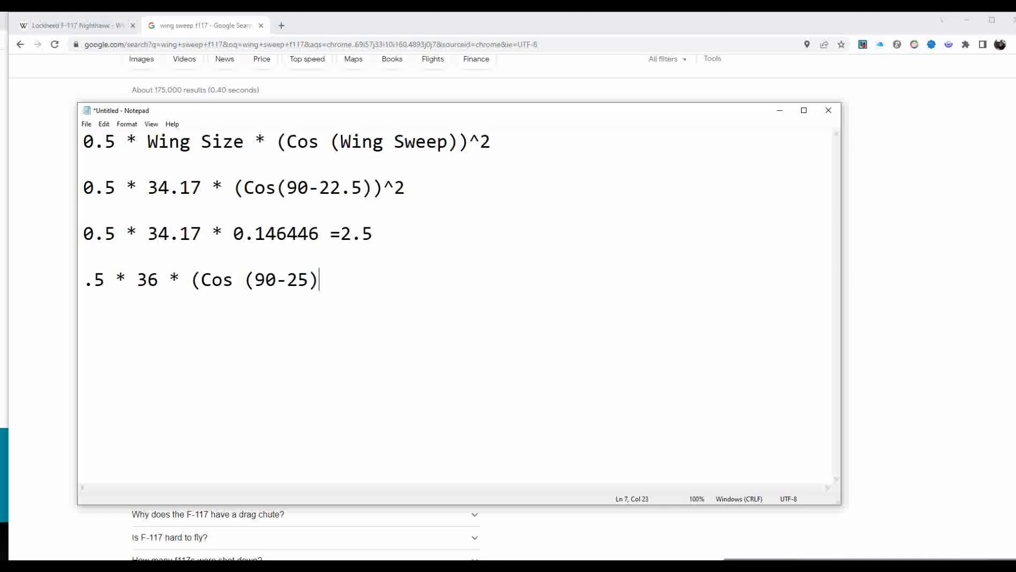
type("^2")
key("Return")
Step: Switch to Calculator, clear the previous result and subtract 25 from 90
key("alt+Tab")
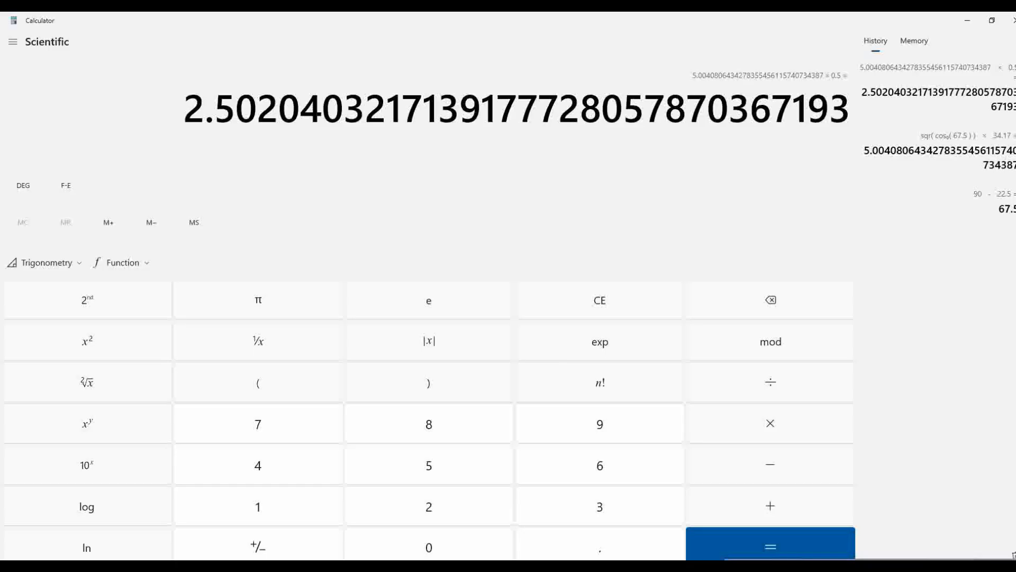
left_click(601, 303)
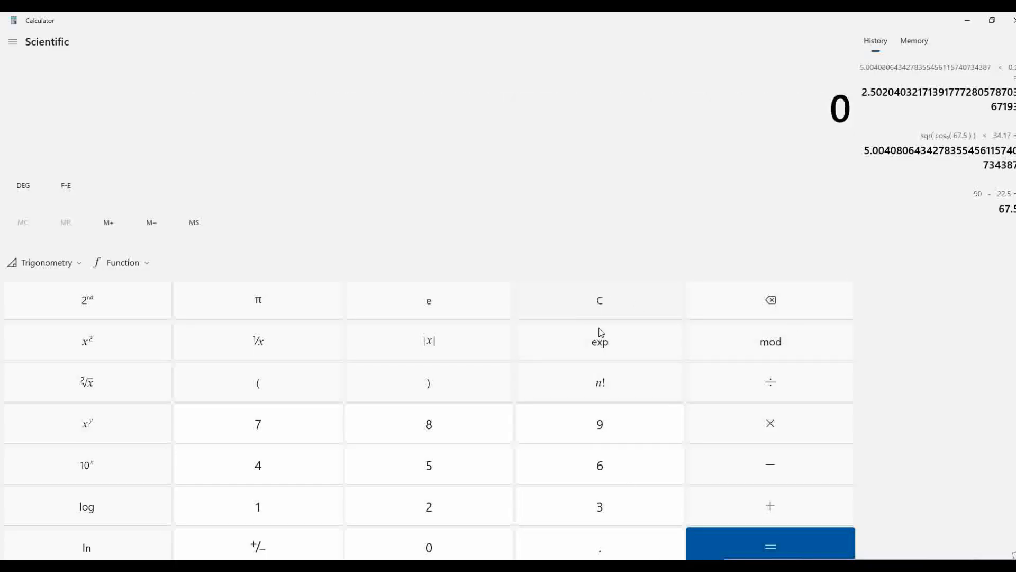
left_click(619, 428)
left_click(482, 546)
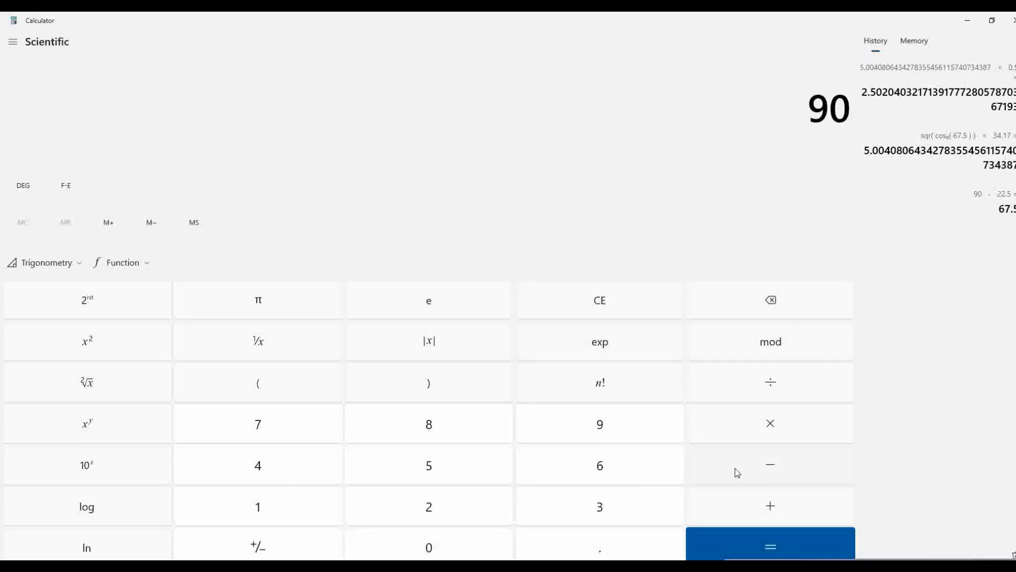
left_click(735, 468)
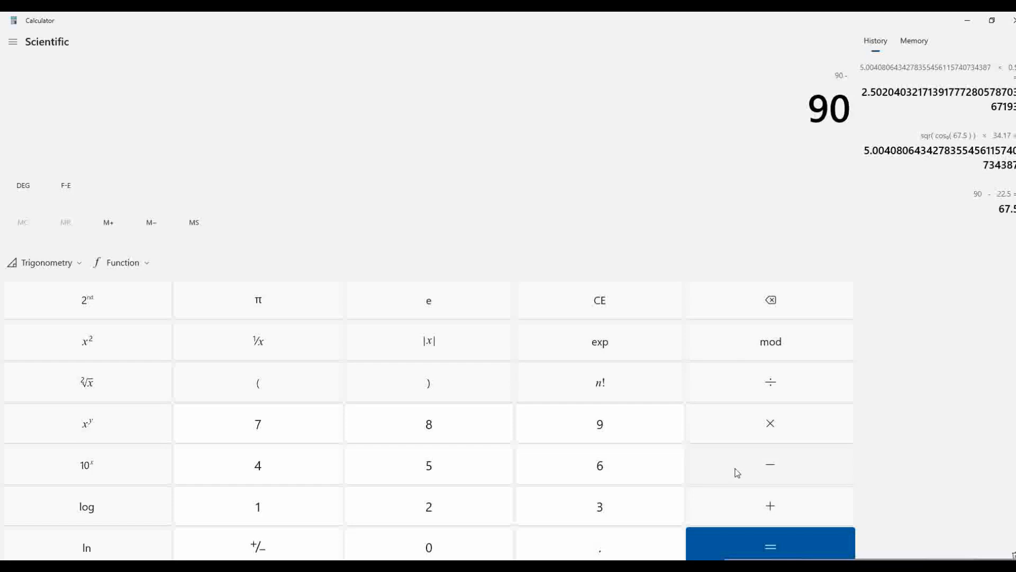
left_click(449, 501)
left_click(450, 466)
left_click(750, 536)
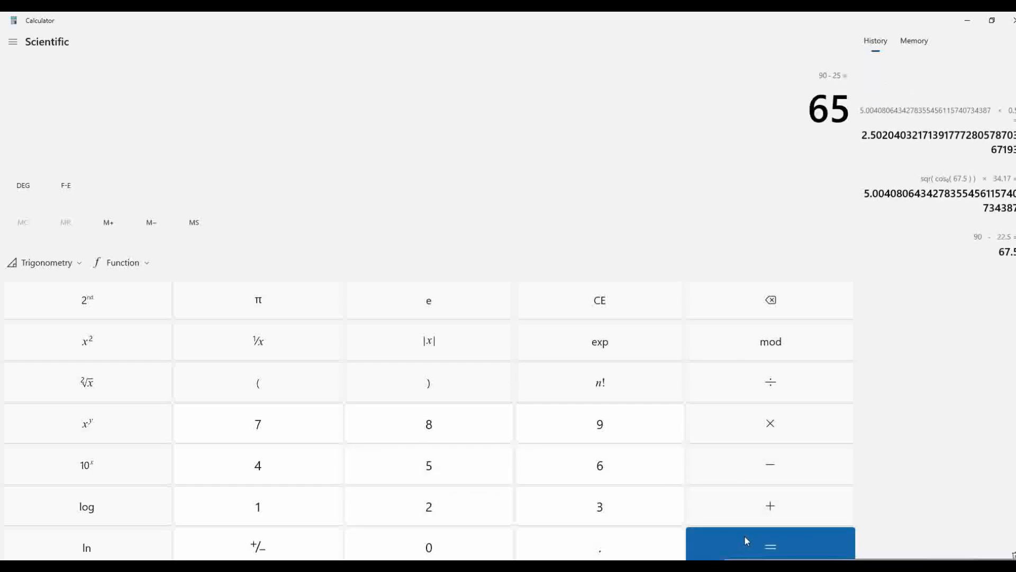
Step: Take the cosine of the resulting sweep angle and square it
left_click(47, 259)
left_click(154, 313)
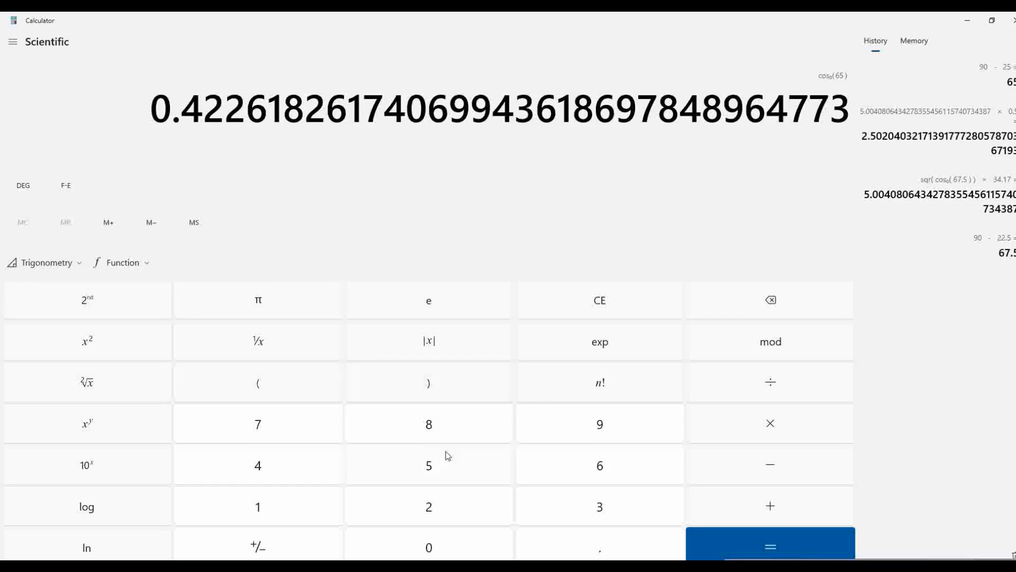
left_click(106, 344)
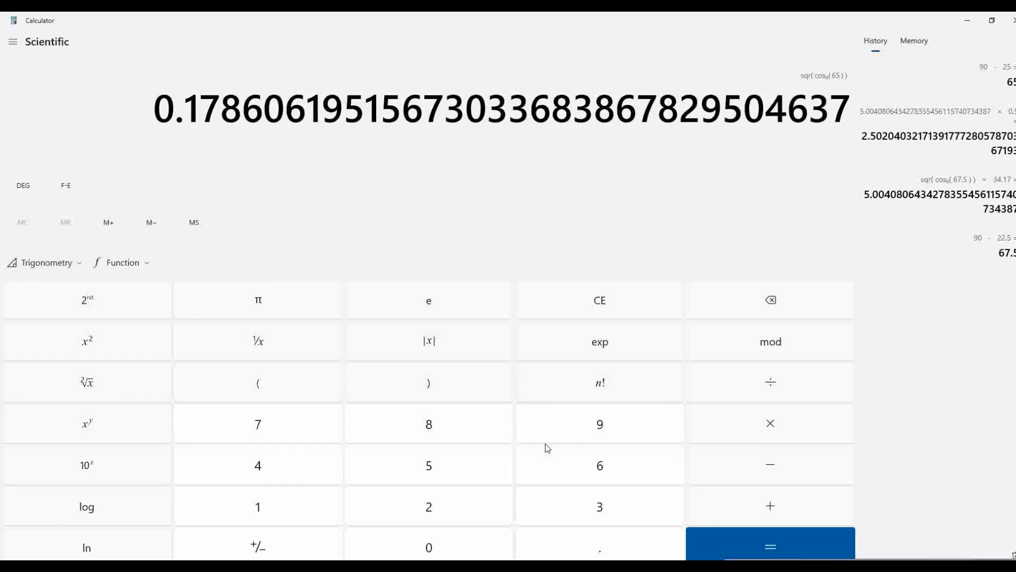
Step: Switch to Notepad and write the simplified expression ".5 * 36 * .178606" below the cosine line
left_click(444, 567)
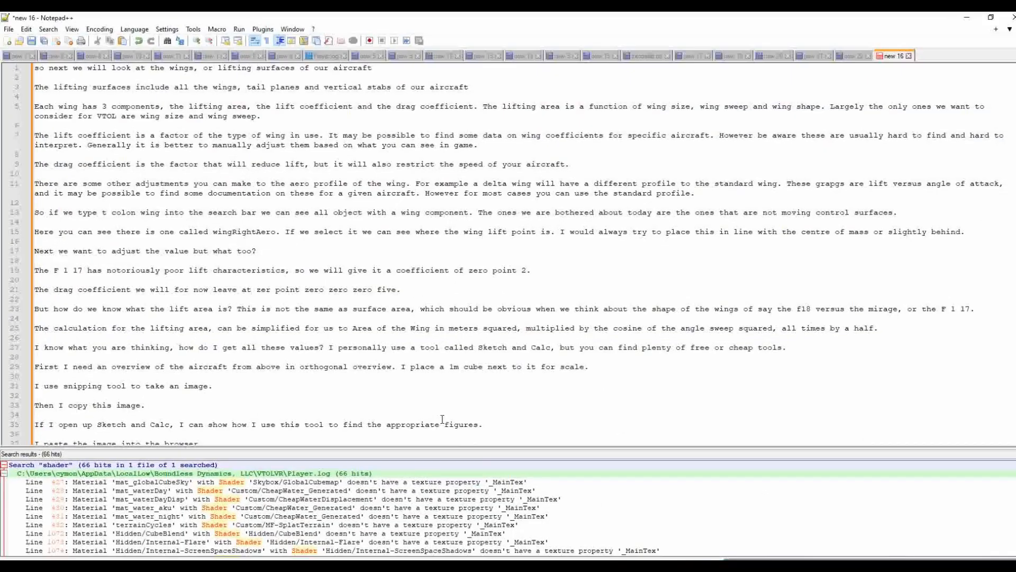
left_click(502, 565)
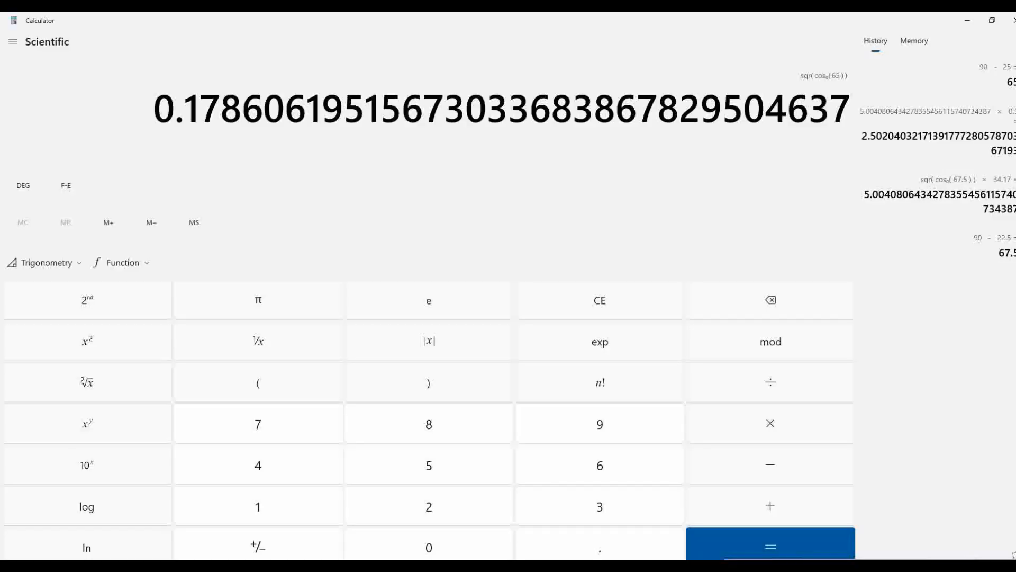
left_click(449, 565)
key("Return")
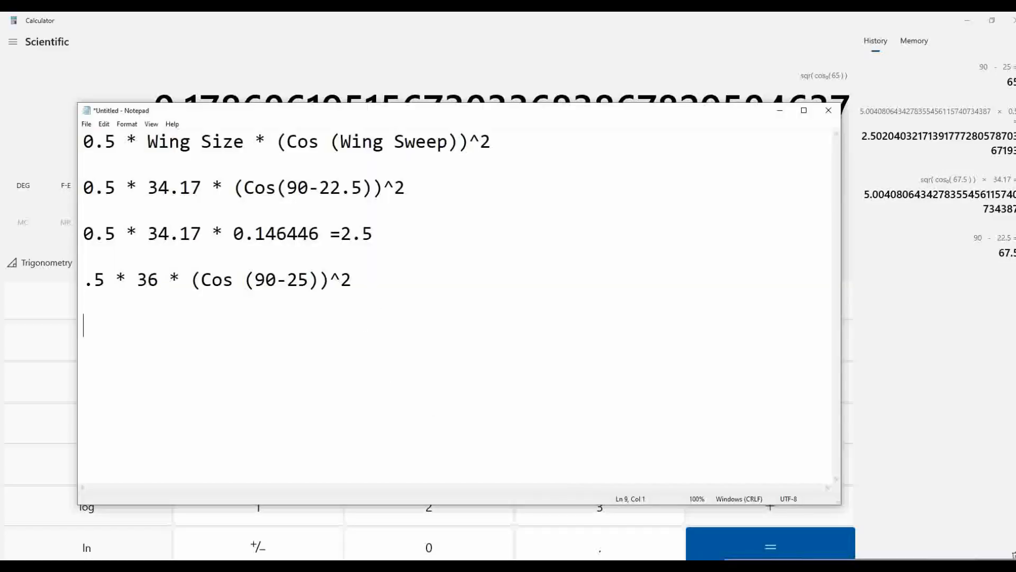
type(".5 * * .178")
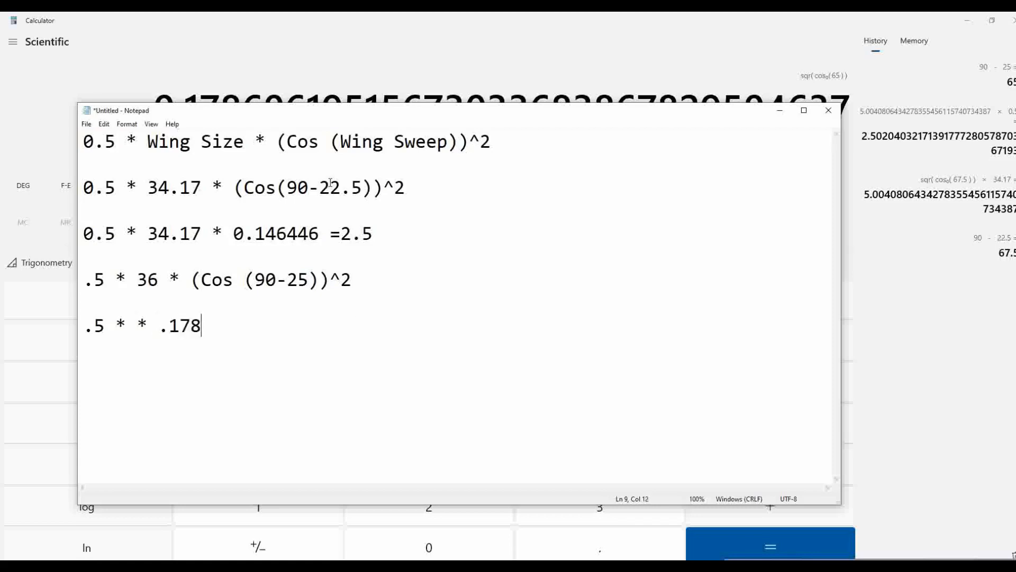
type("606")
left_click(136, 327)
type("36")
Step: Switch back to Calculator and multiply the squared cosine by 36 and then by 0.5
left_click(860, 409)
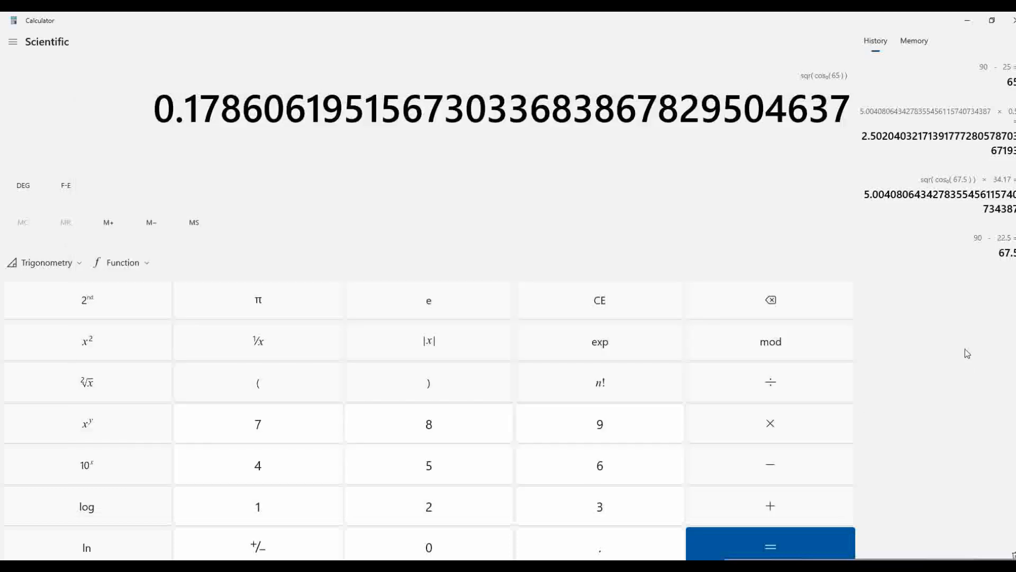
left_click(778, 435)
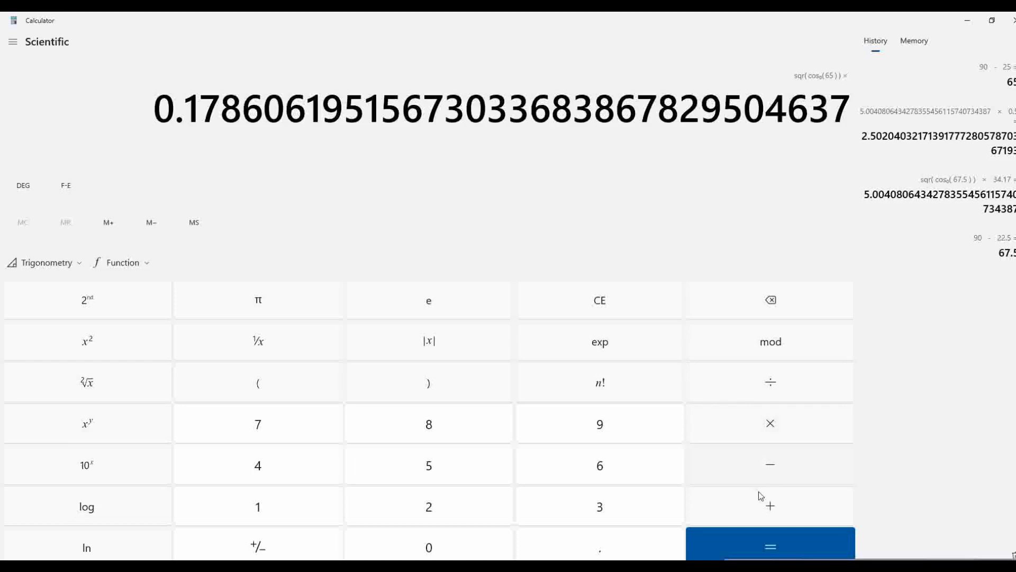
left_click(618, 500)
left_click(609, 462)
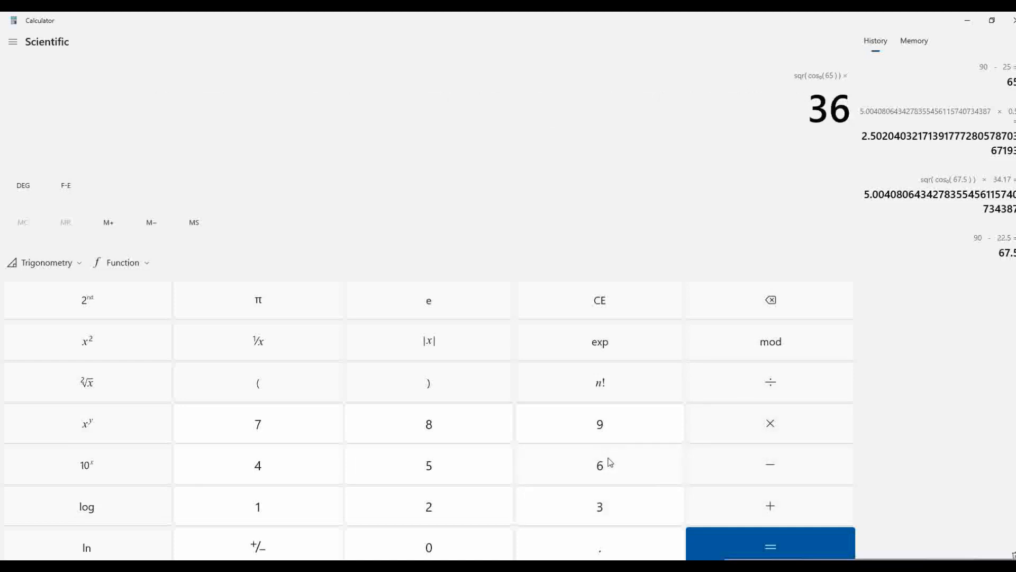
left_click(784, 428)
left_click(639, 547)
left_click(450, 468)
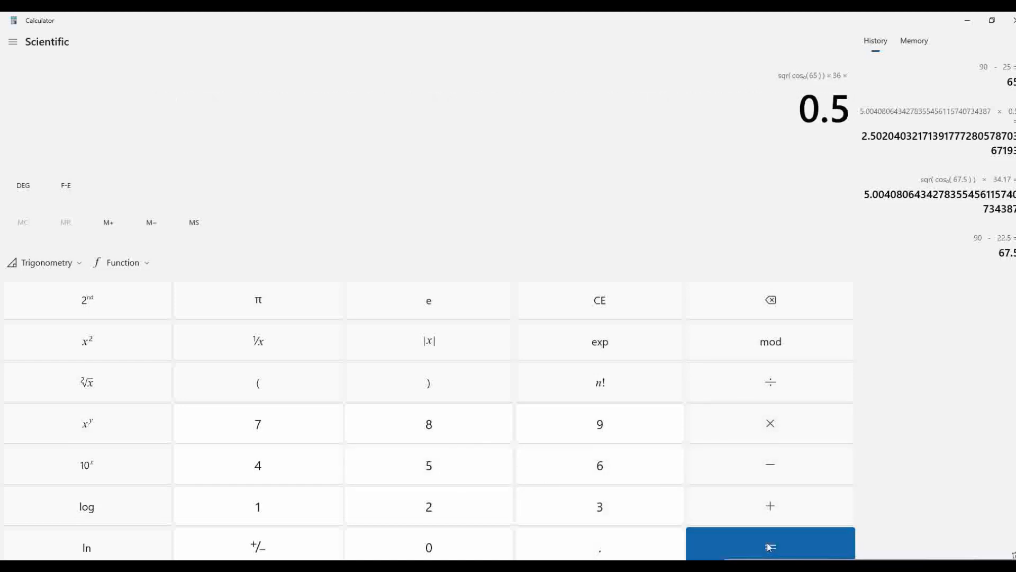
left_click(765, 541)
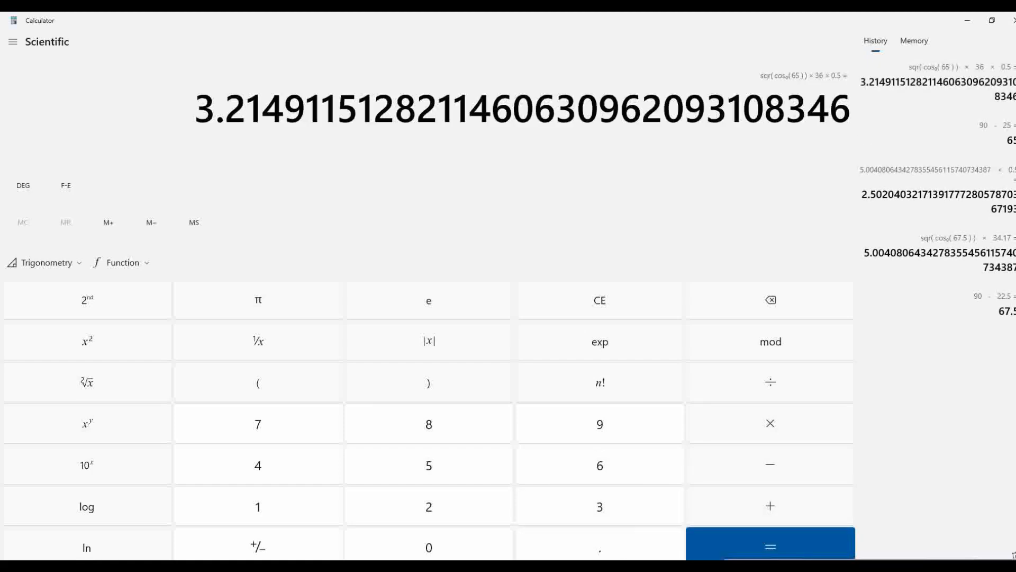
Step: Switch to Unity and set the Lift Area to 3.2 on both wingLeftAero and wingRightAero
key("alt+Tab")
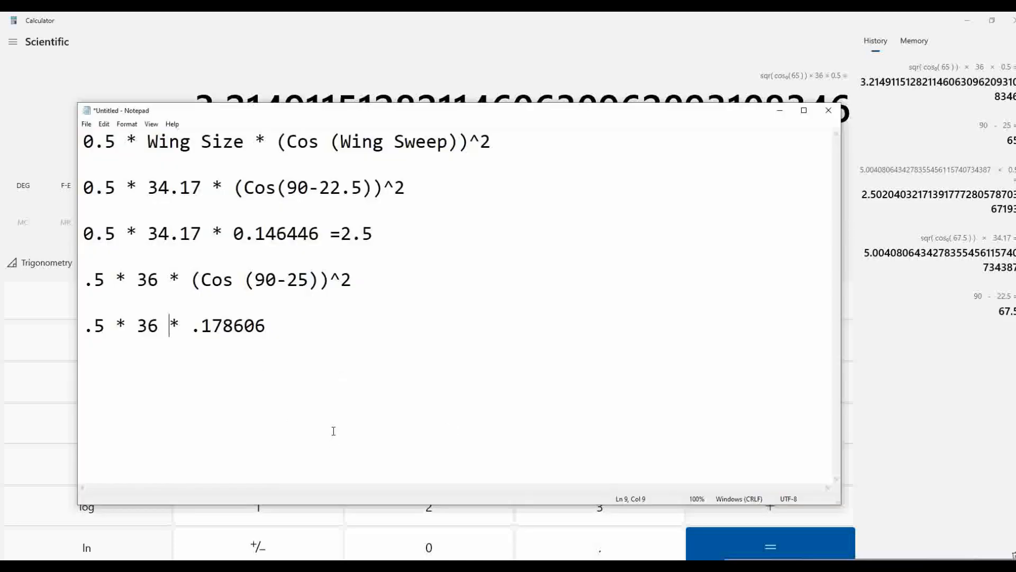
key("alt+Tab")
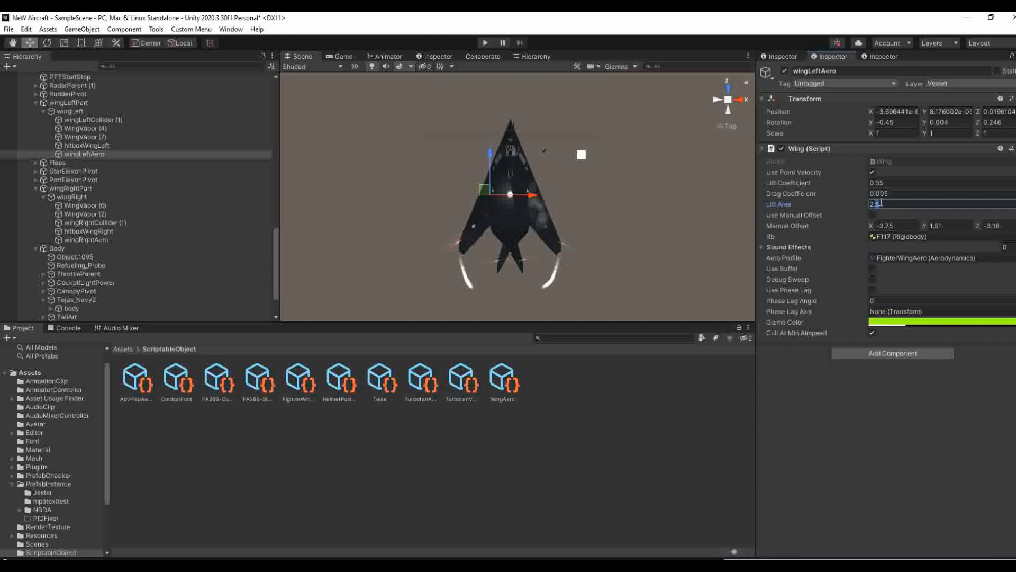
key("BackSpace")
key("BackSpace")
key("BackSpace")
key("Tab")
left_click(875, 203)
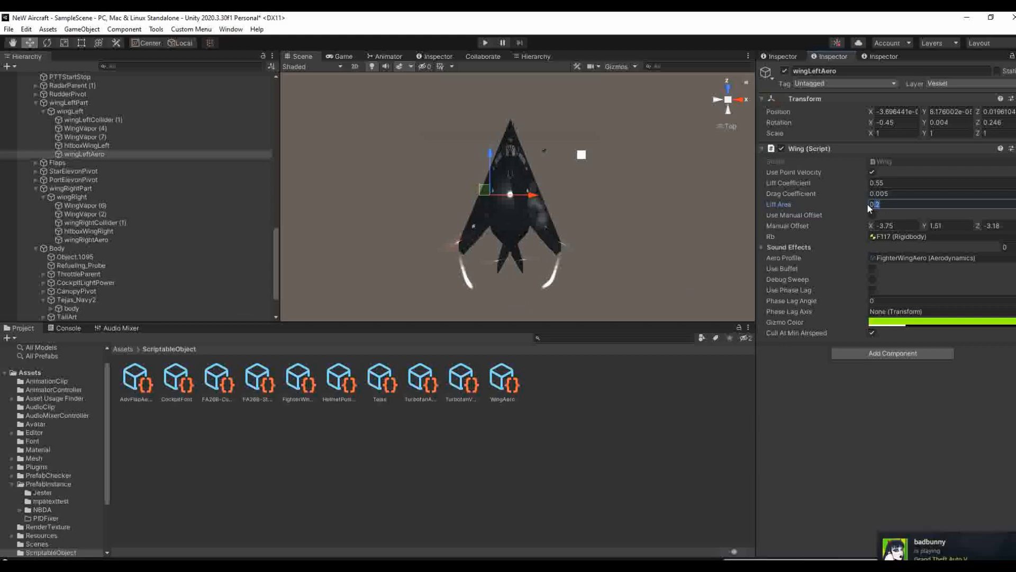
type("3.2")
key("Tab")
left_click(92, 240)
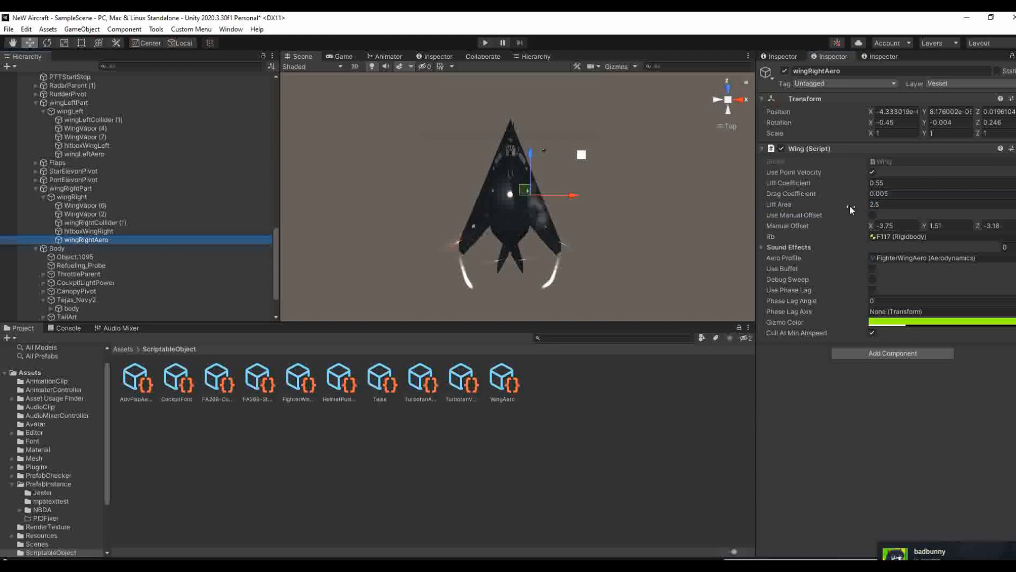
left_click(891, 204)
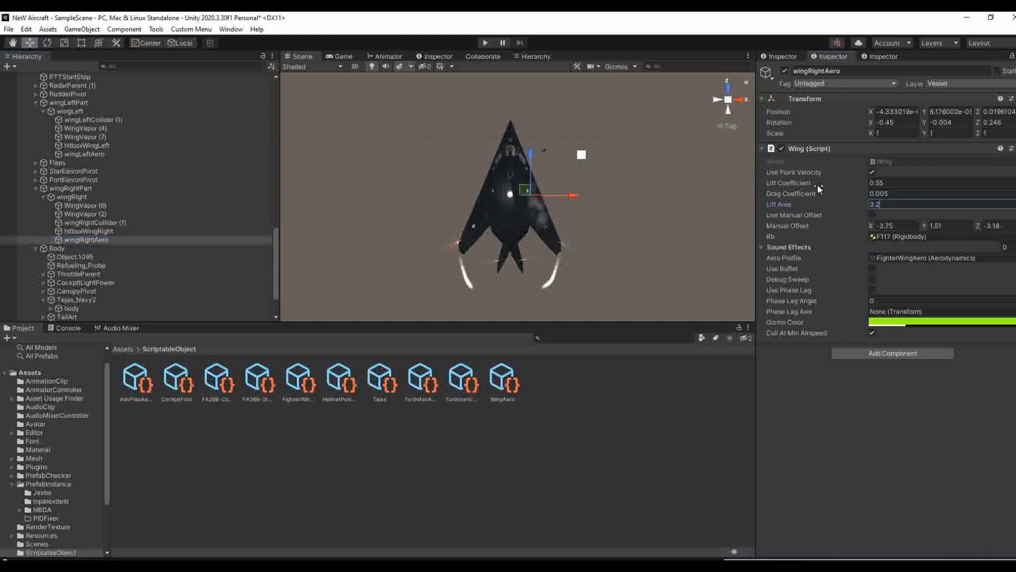
Step: Set the Lift Coefficient to 0.25 on both wingLeftAero and wingRightAero
left_click(130, 154)
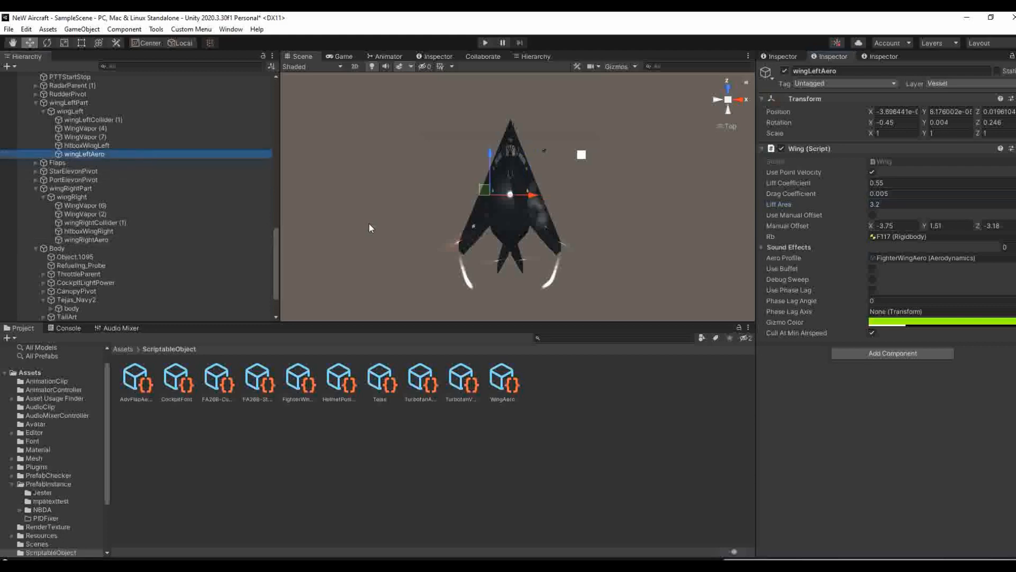
double_click(885, 183)
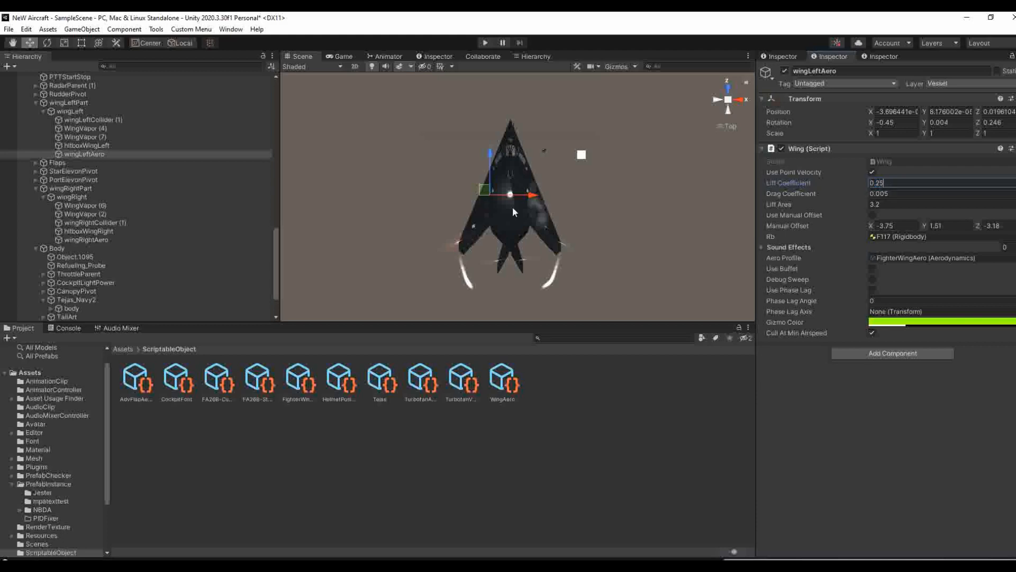
left_click(154, 238)
left_click(895, 182)
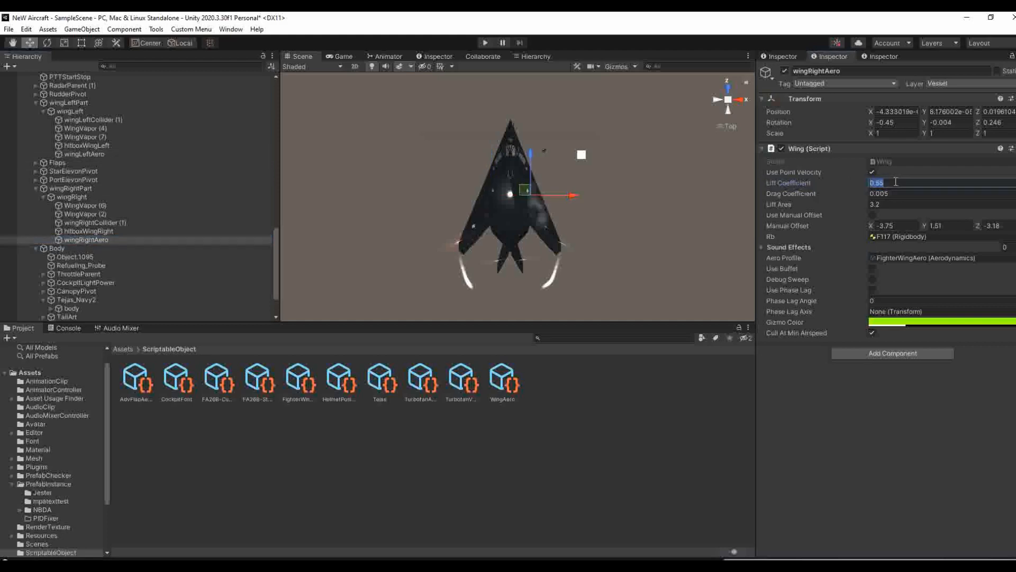
type("0.25")
key("Tab")
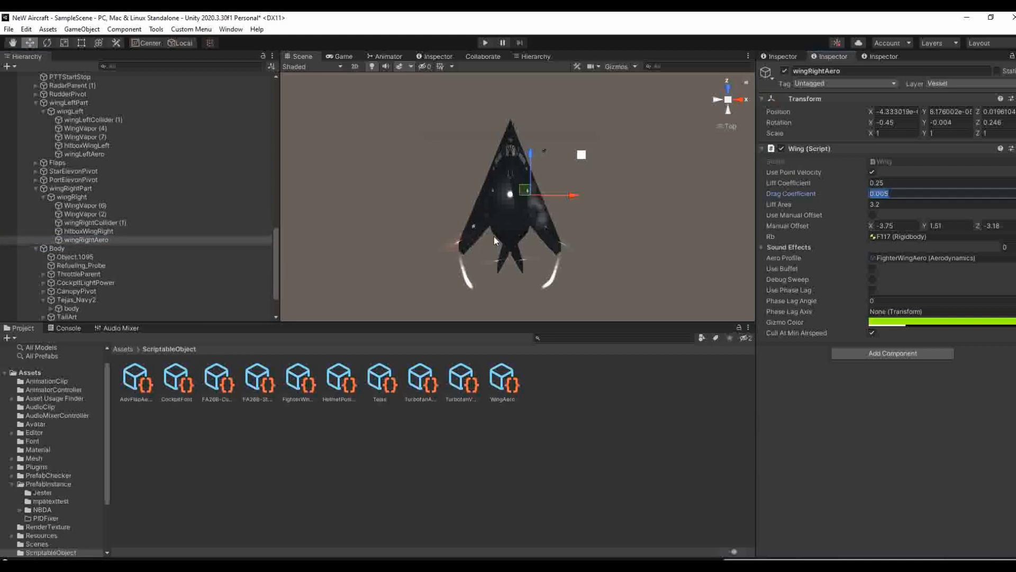
left_click_drag(493, 236, 496, 198, "alt")
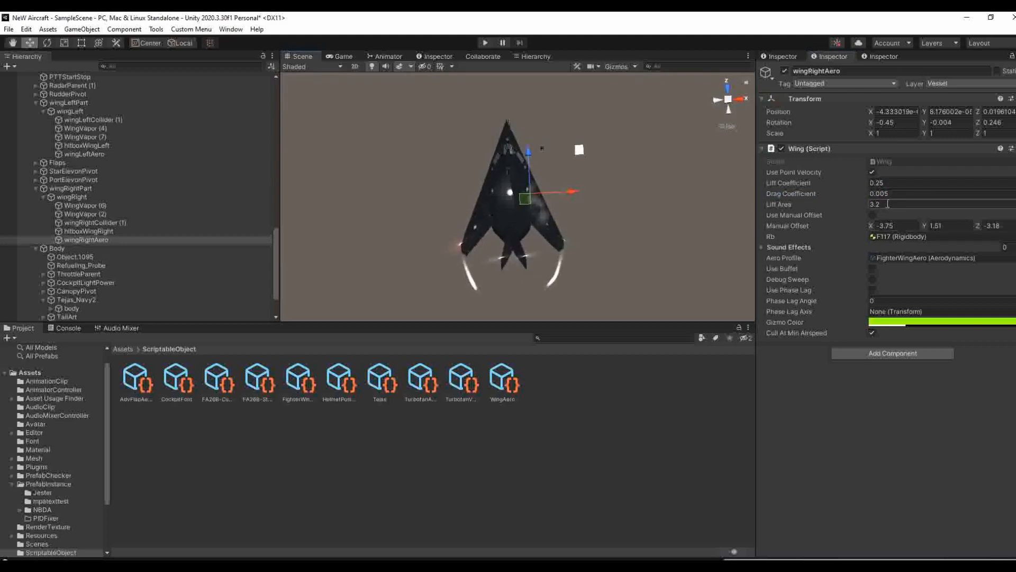
left_click(136, 153)
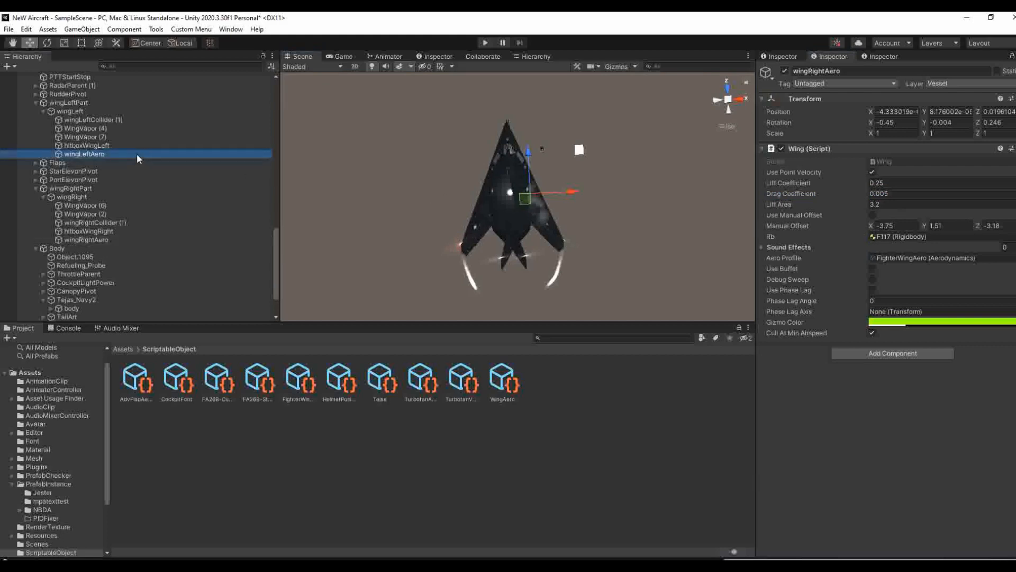
left_click(97, 239)
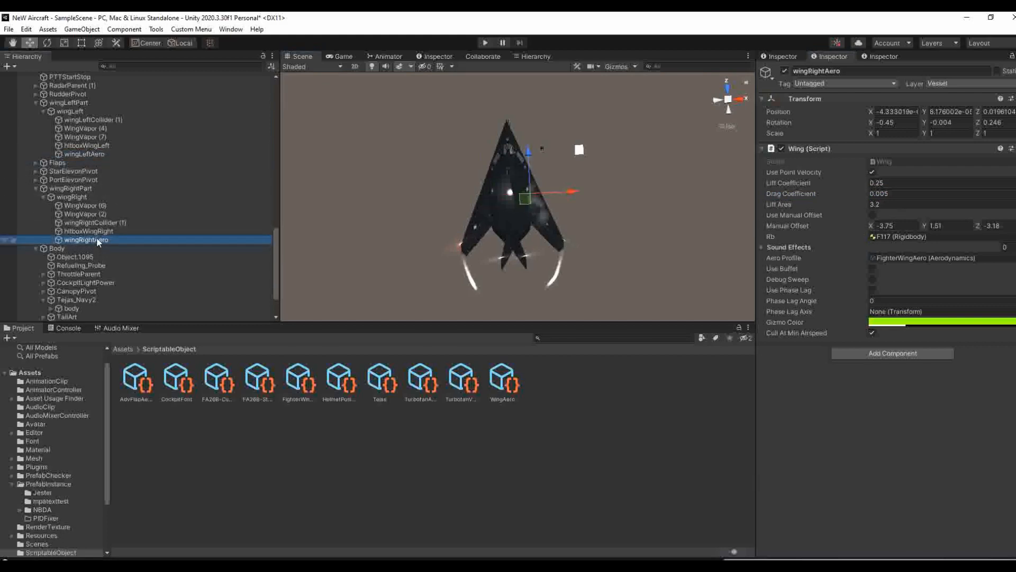
left_click_drag(556, 222, 415, 172, "alt")
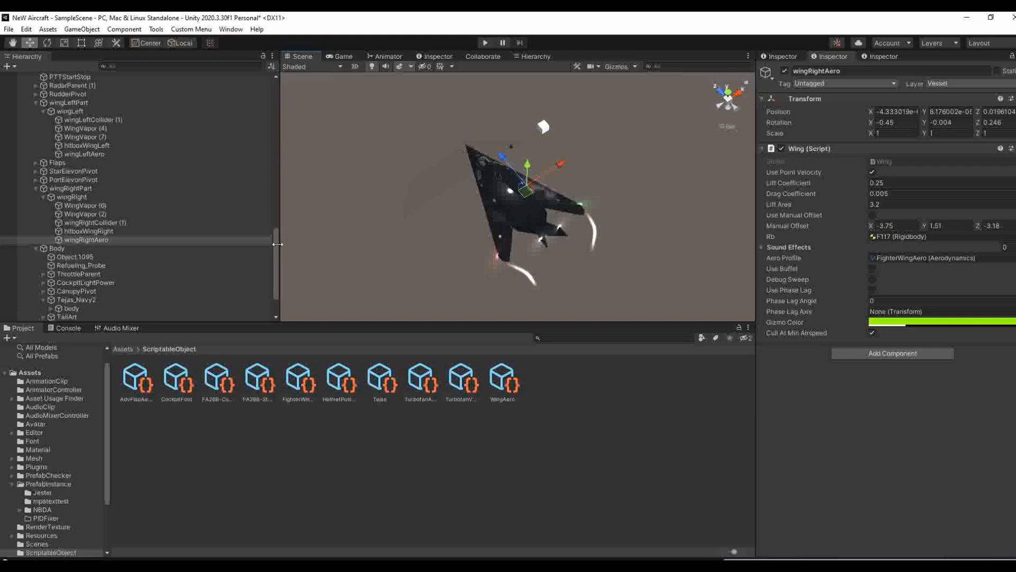
mouse_move(276, 248)
left_mouse_down()
mouse_move(277, 271)
mouse_move(285, 243)
left_mouse_up()
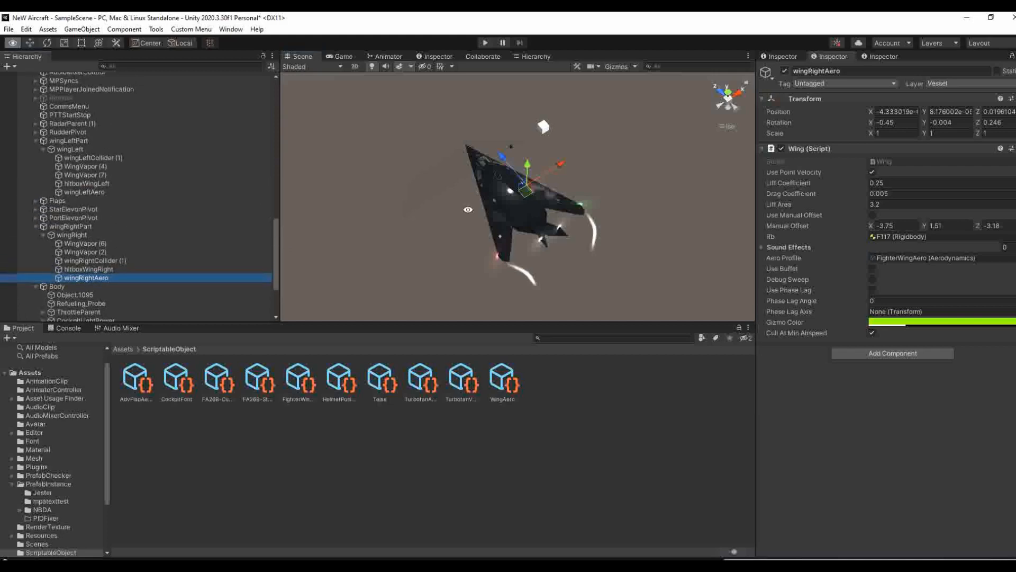
left_click_drag(469, 208, 432, 138, "alt")
Step: Filter the scene hierarchy with "t:wing" and set bodyLiftAero's Lift Area to 0
left_click(151, 66)
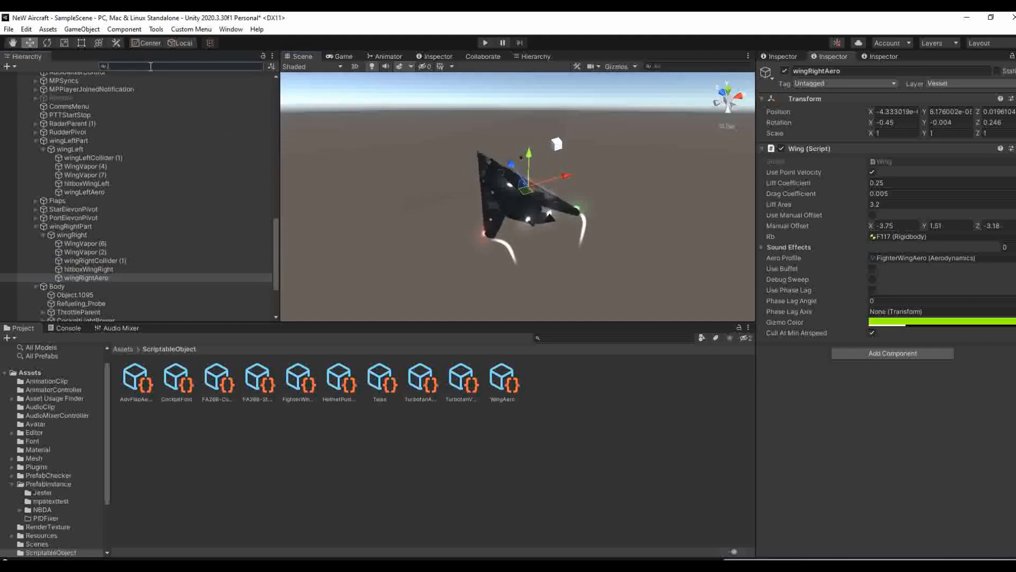
type("t:wing")
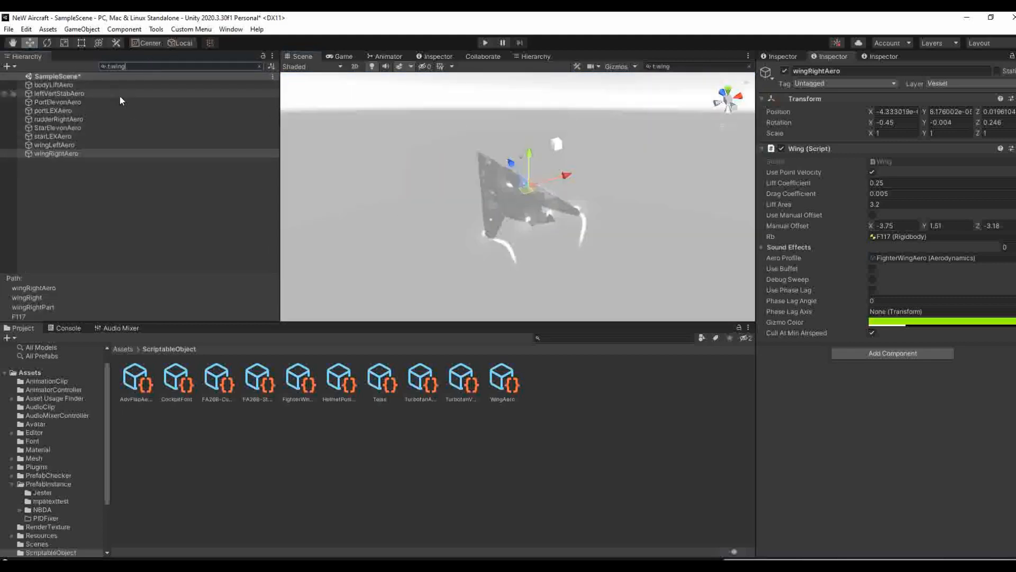
left_click(106, 85)
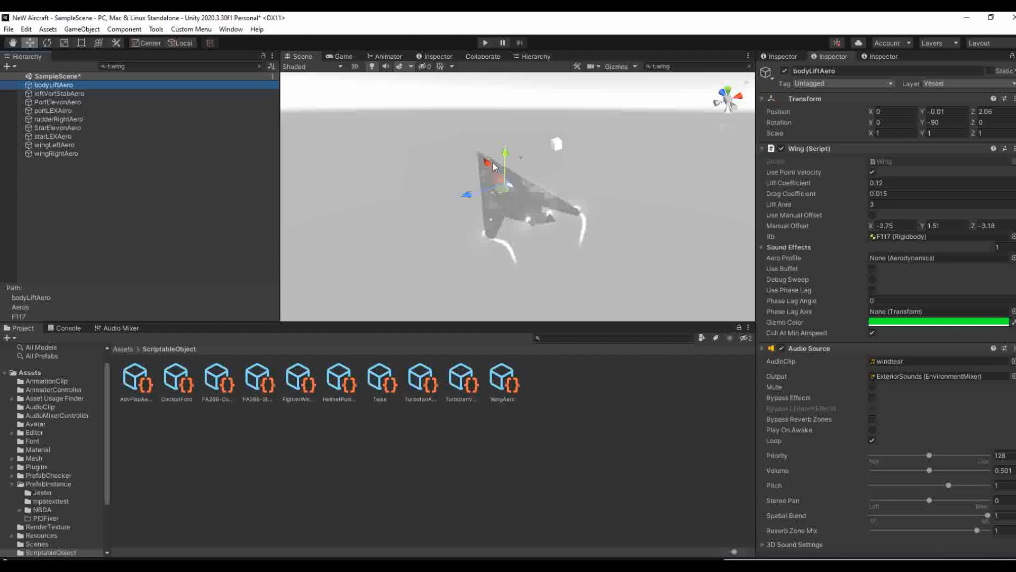
left_click(902, 206)
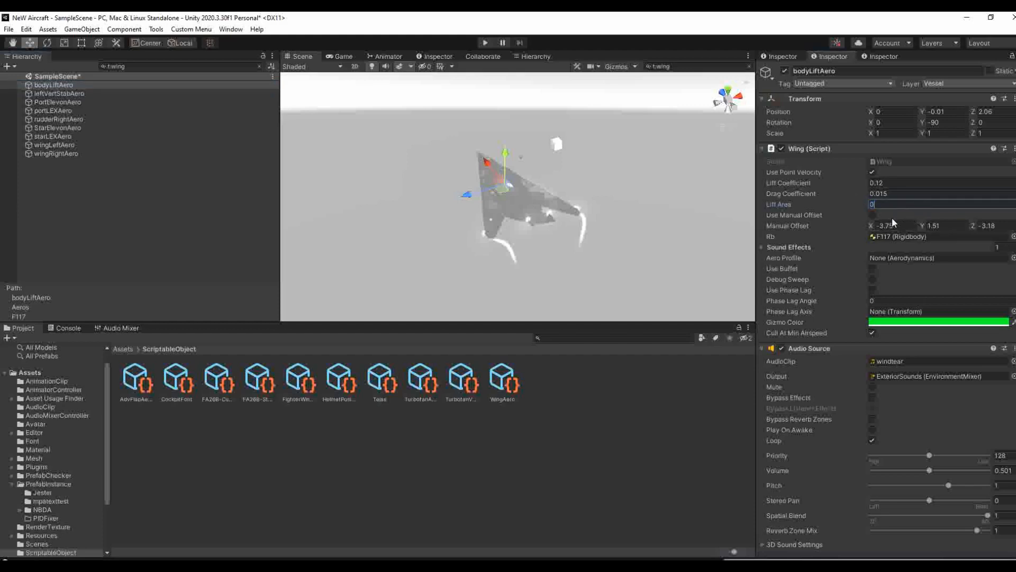
key("Tab")
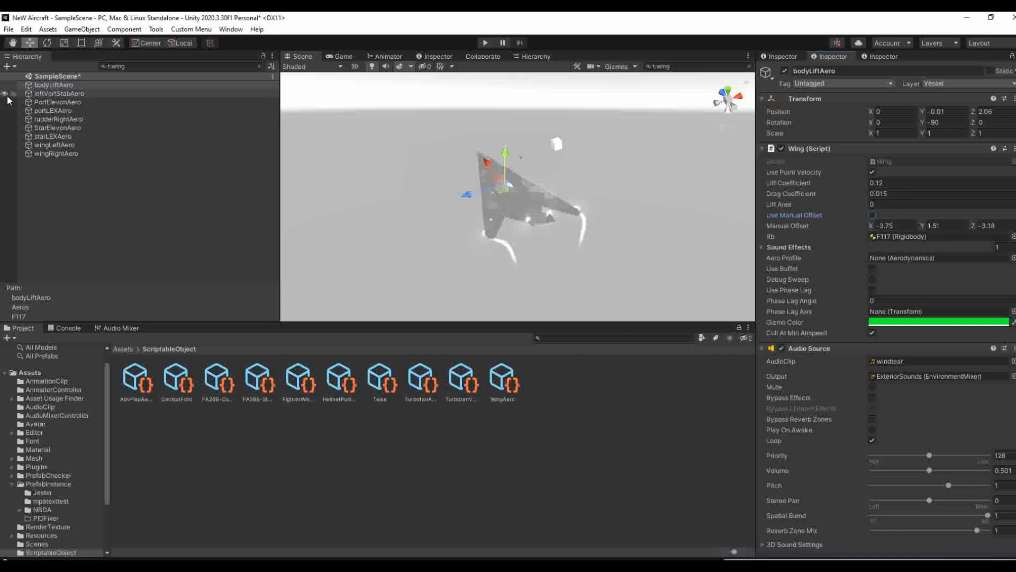
Step: Examine the Wing settings and placement of leftVertStabAero and wingLeftAero on the aircraft from several angles
left_click(67, 95)
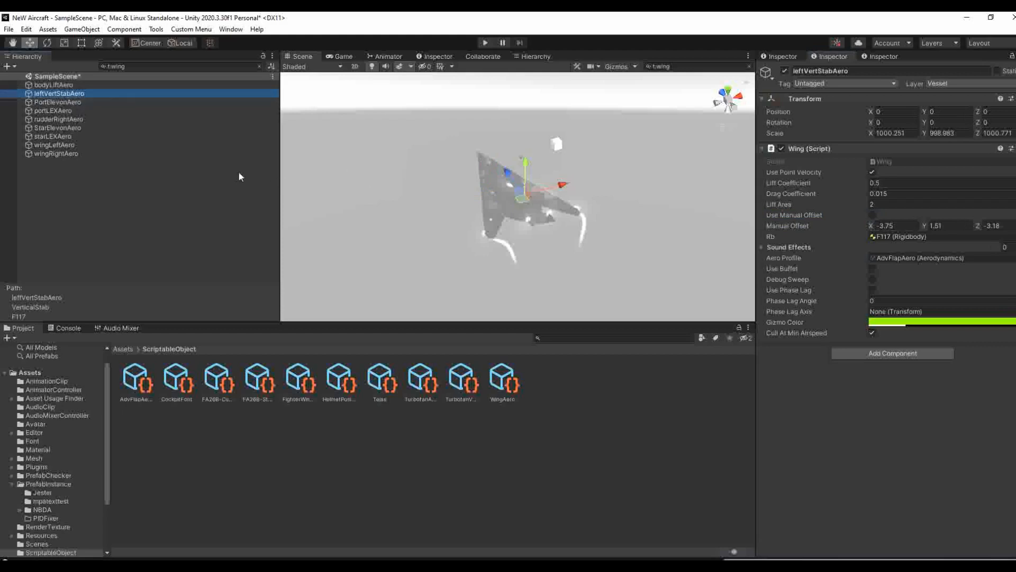
left_click_drag(349, 159, 566, 154, "alt")
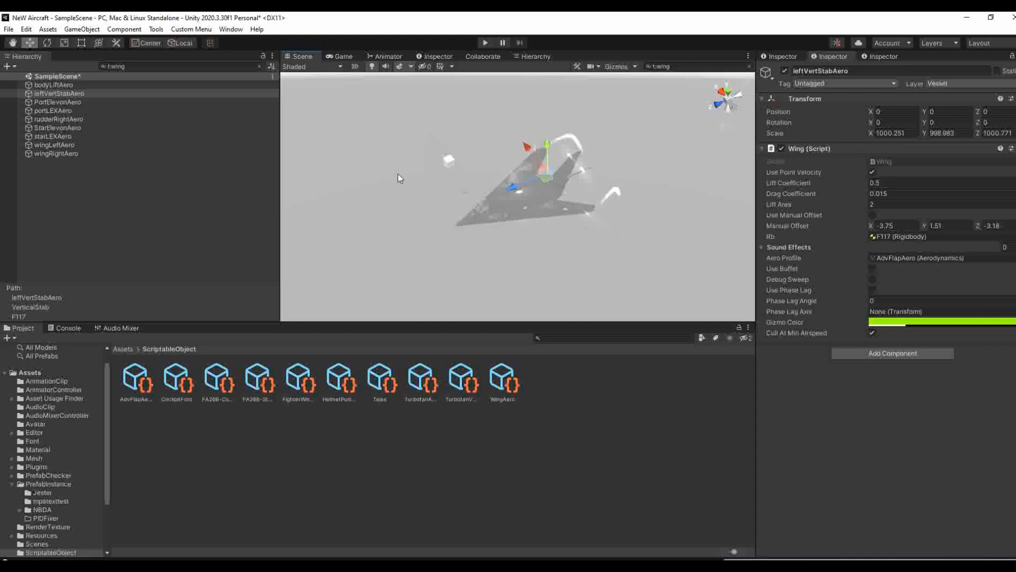
left_click(108, 145)
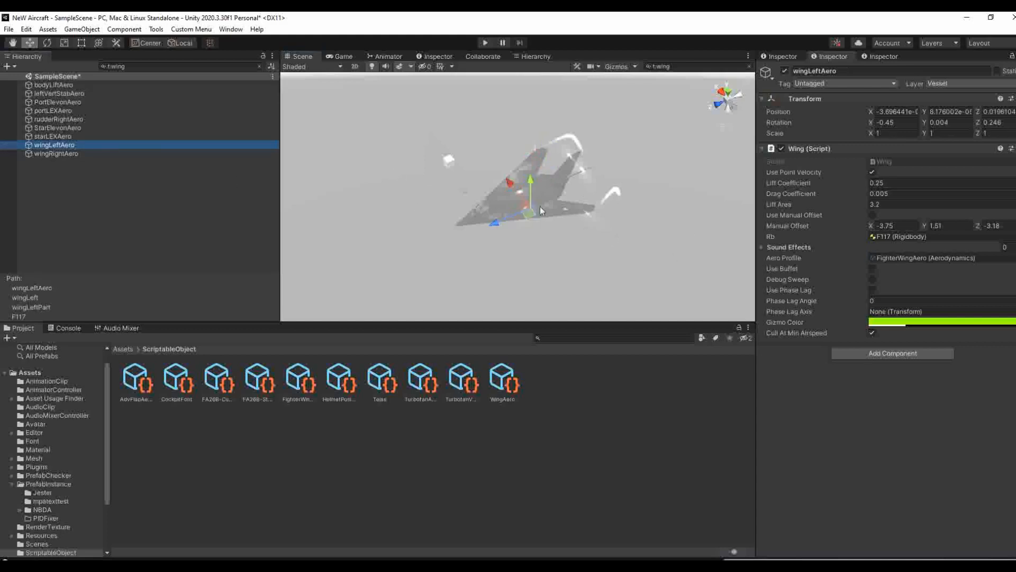
left_click_drag(540, 211, 548, 163, "alt")
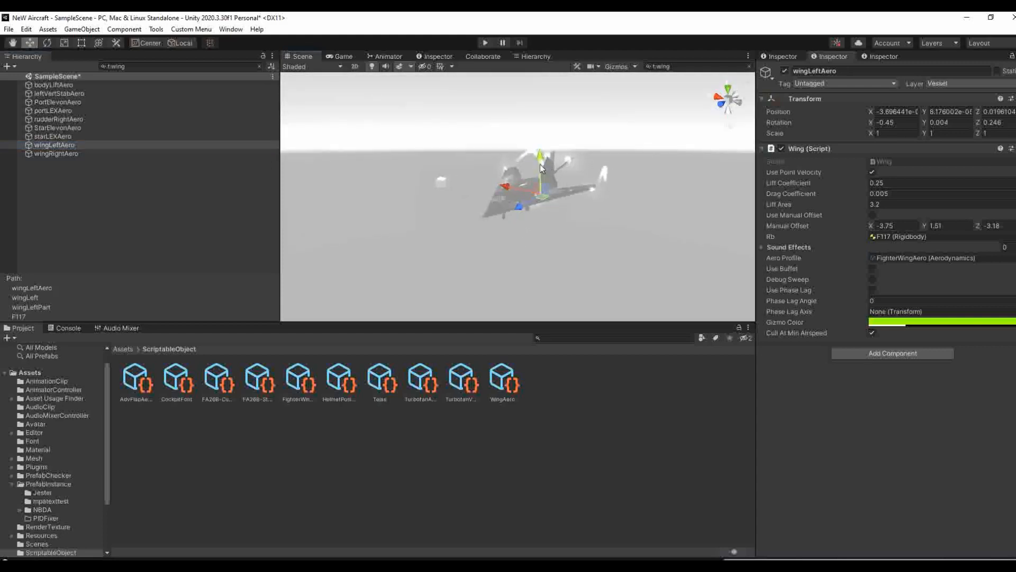
left_click_drag(302, 196, 316, 283, "alt")
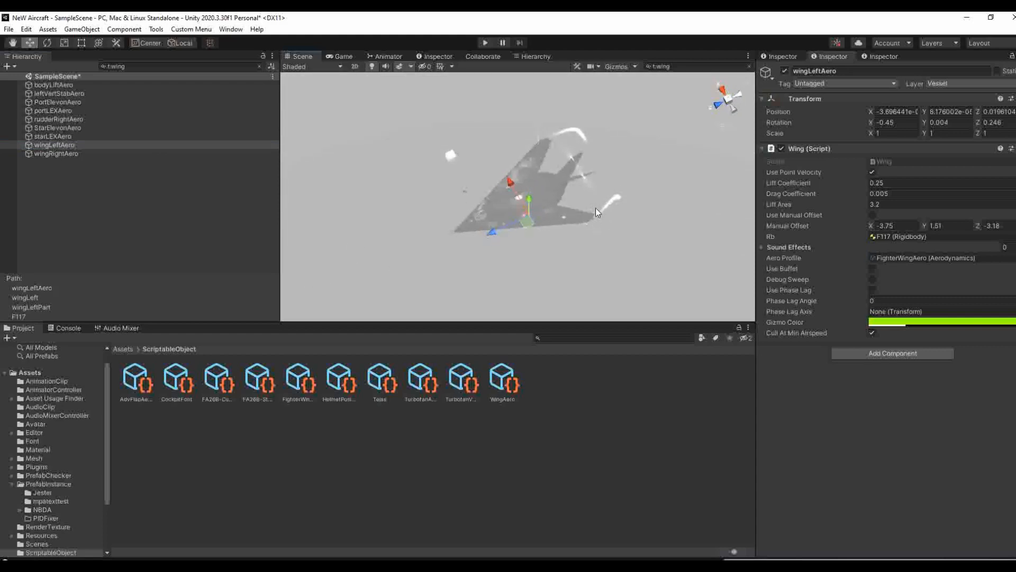
left_click(61, 95)
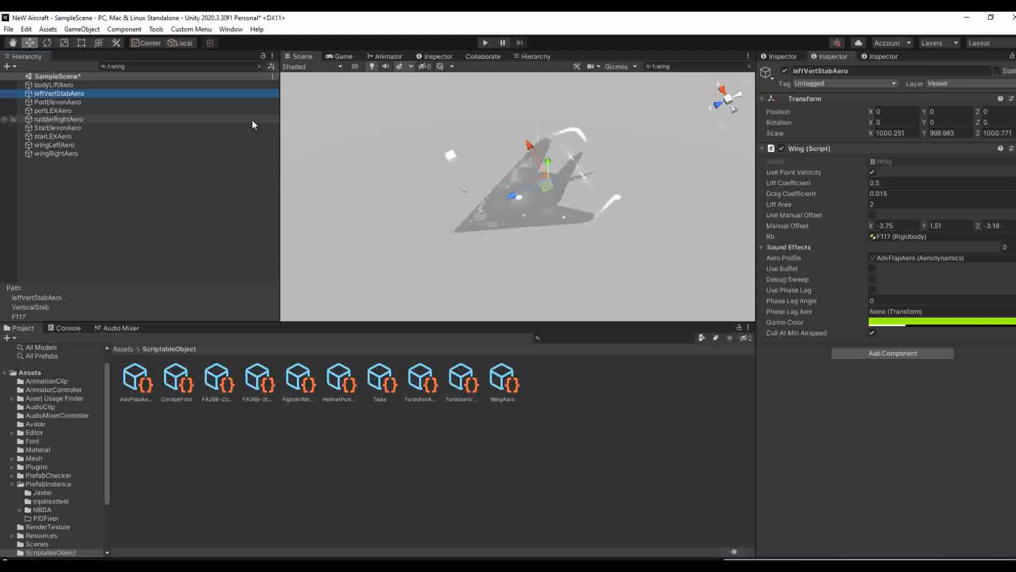
left_click_drag(167, 112, 188, 107, "alt")
left_click(175, 100)
left_click(172, 95)
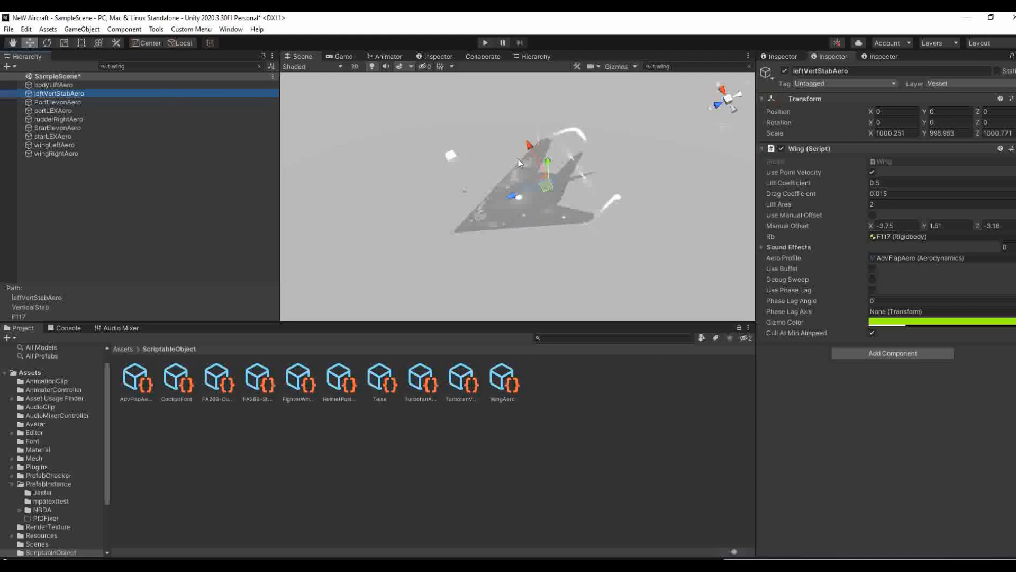
left_click_drag(517, 157, 392, 184, "alt")
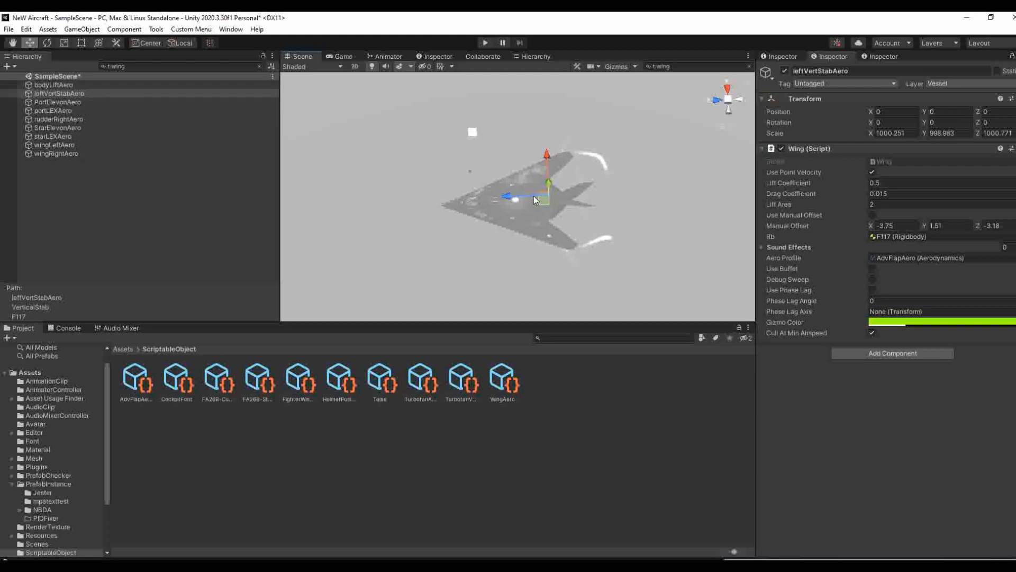
left_click_drag(534, 200, 592, 52, "alt")
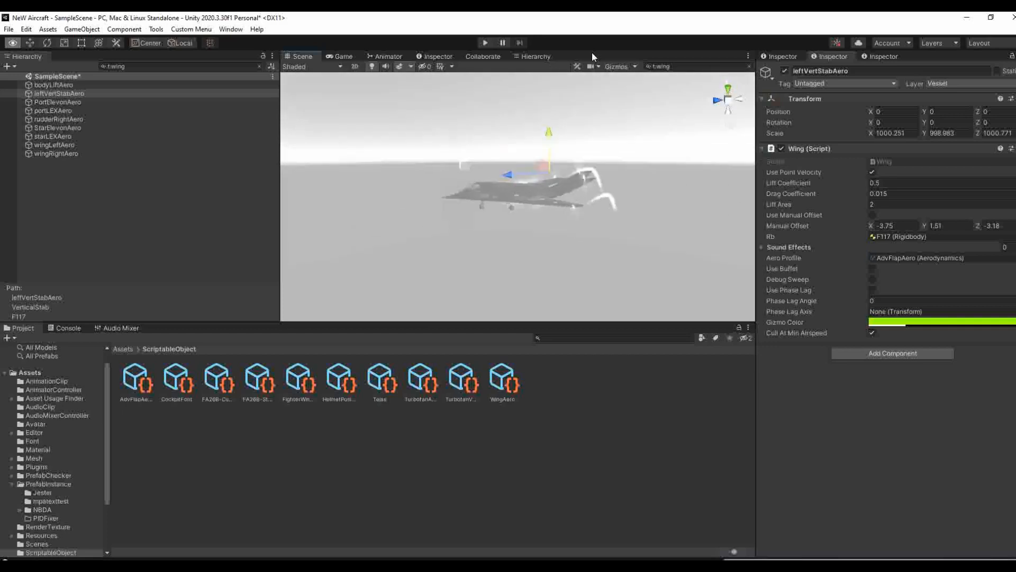
Step: Clear the hierarchy filter and search the scene with Maintainer for references to the leftVertStabAero object and its components
left_click(259, 66)
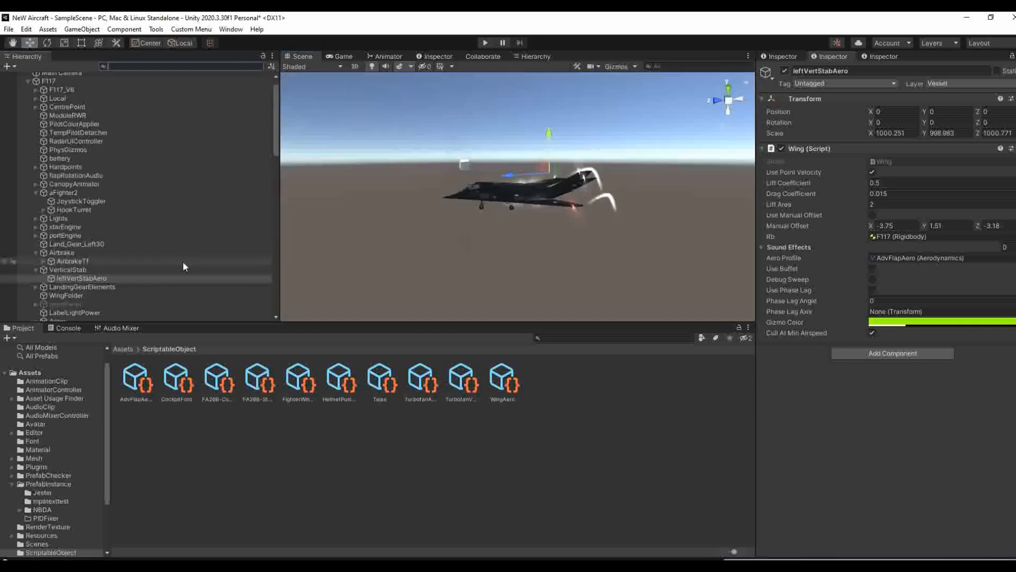
left_click(159, 271)
left_click(159, 278)
right_click(159, 277)
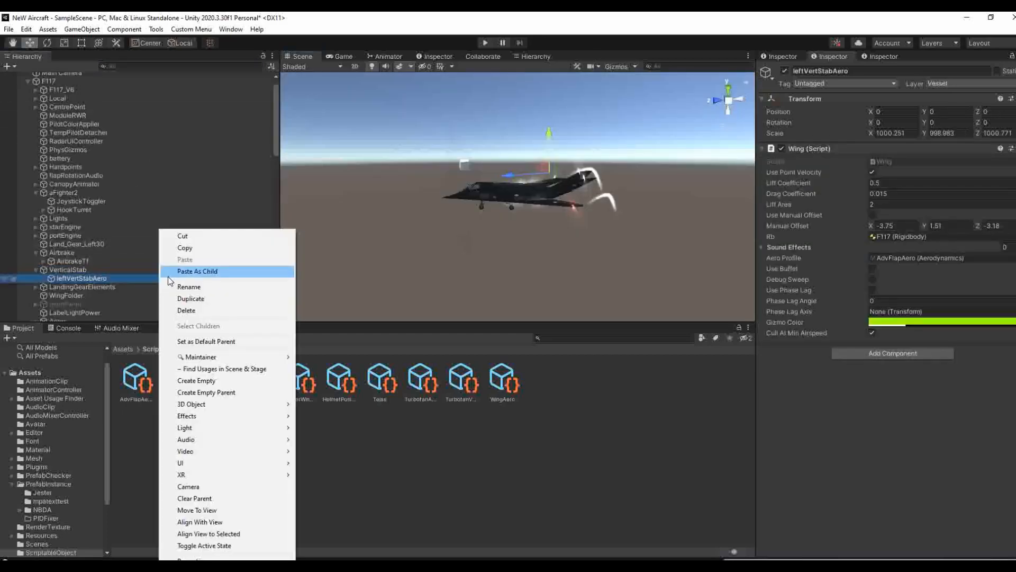
mouse_move(225, 360)
left_click(352, 368)
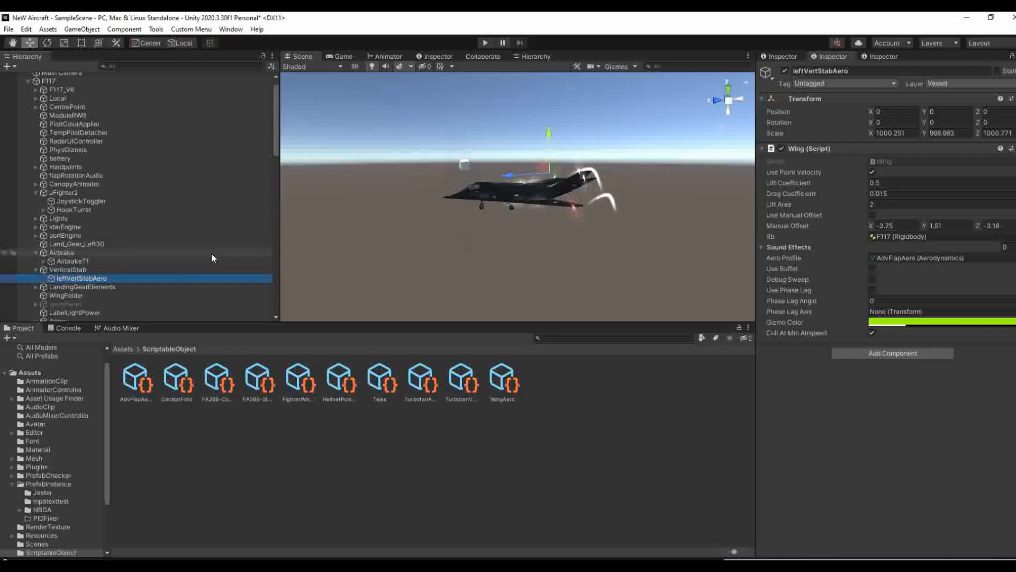
Step: Search the scene with Maintainer for references to the VerticalStab object and its components, and reselect leftVertStabAero
right_click(176, 272)
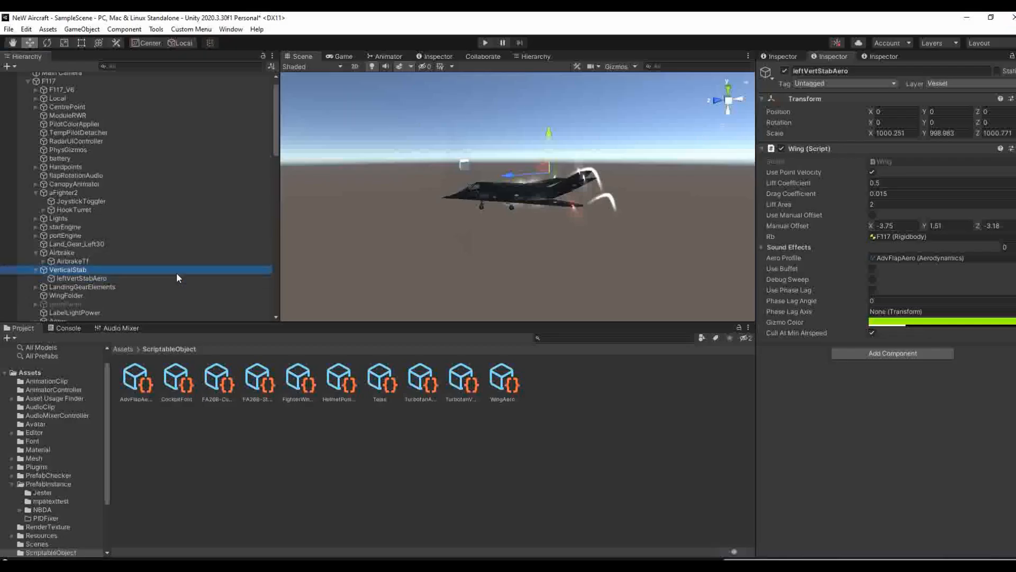
mouse_move(275, 334)
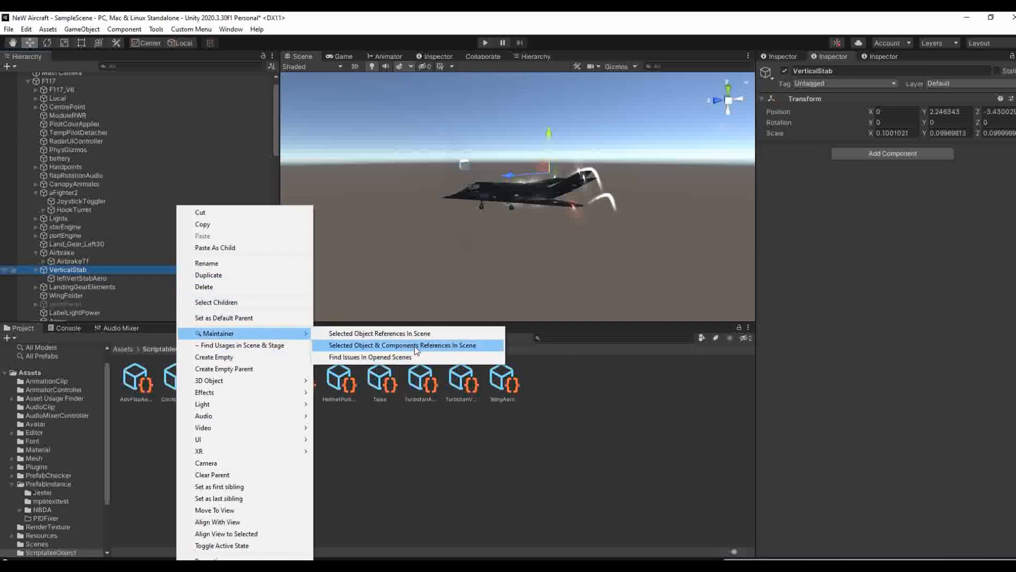
left_click(417, 346)
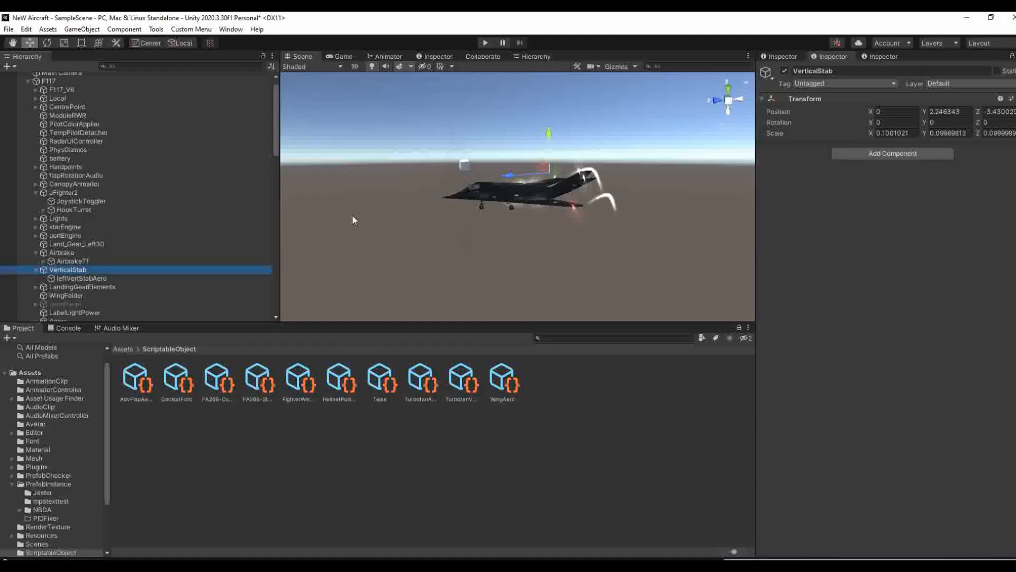
left_click(92, 278)
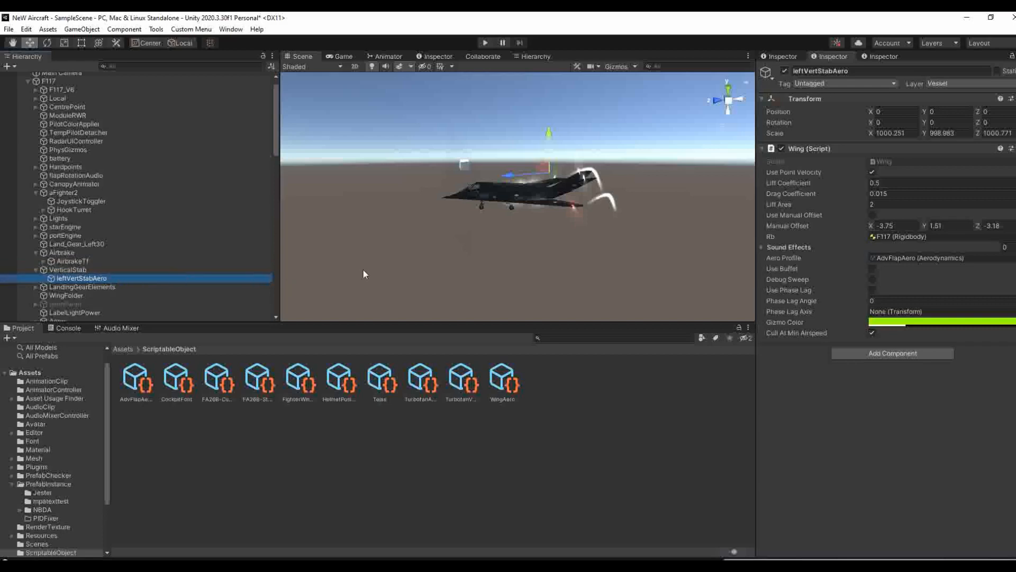
Step: Shift the reference Cube along the X axis to about -4533.73, beside the aircraft's nose in side view
left_click_drag(363, 273, 433, 322, "alt")
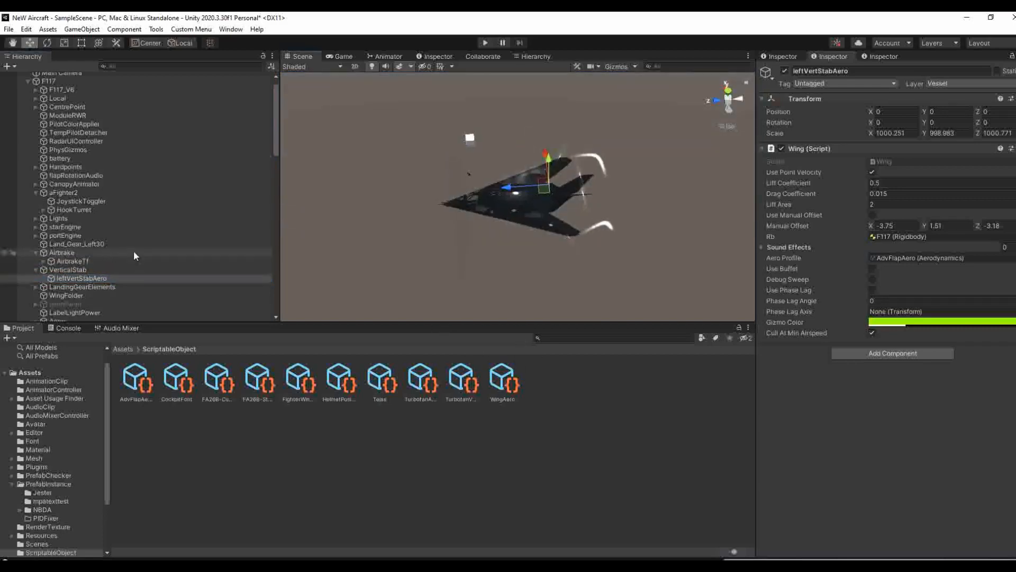
left_click_drag(337, 271, 360, 154, "alt")
scroll(624, 201, "up", 5)
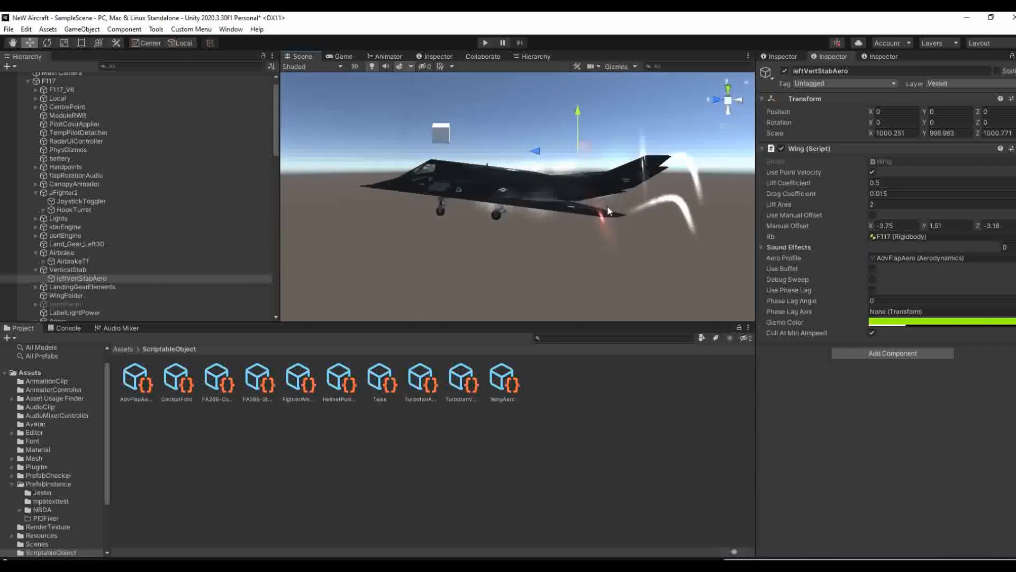
left_click_drag(607, 205, 659, 341, "alt")
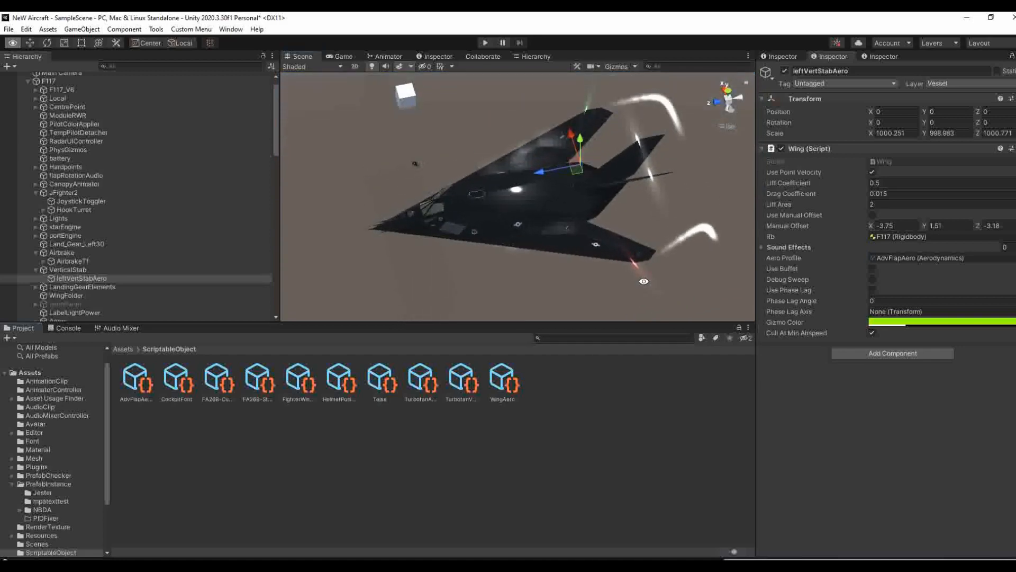
left_click_drag(650, 267, 594, 32, "alt")
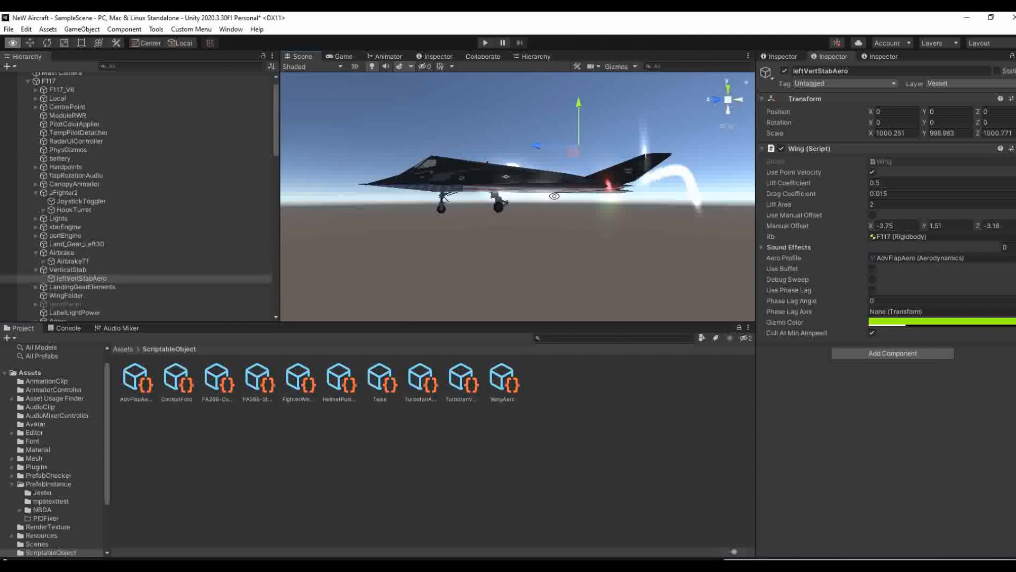
left_click_drag(589, 196, 530, 199, "alt")
left_click(418, 111)
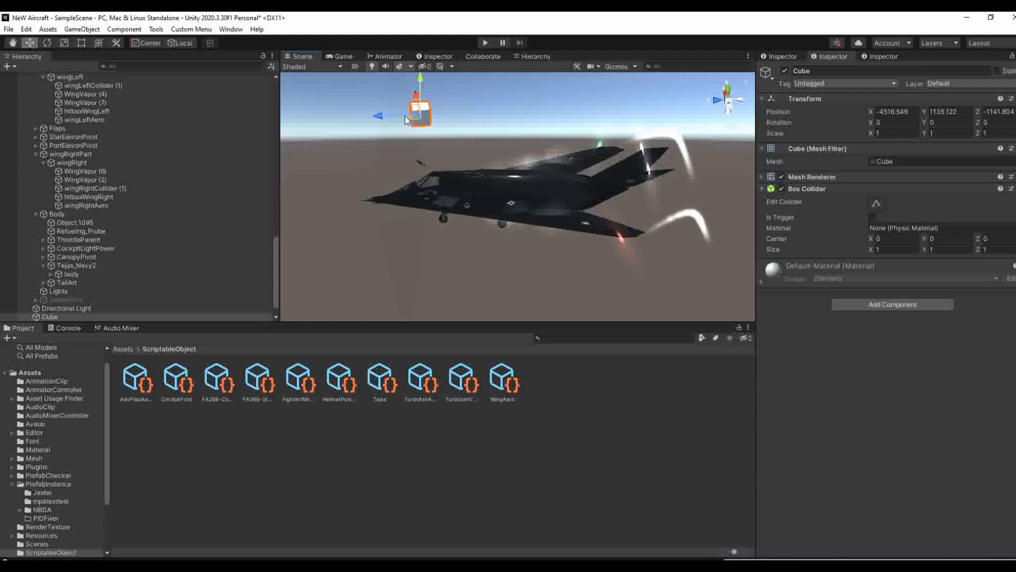
mouse_move(418, 100)
left_mouse_down()
mouse_move(456, 217)
mouse_move(606, 205)
mouse_move(612, 215)
mouse_move(635, 146)
mouse_move(610, 220)
mouse_move(618, 210)
left_mouse_up()
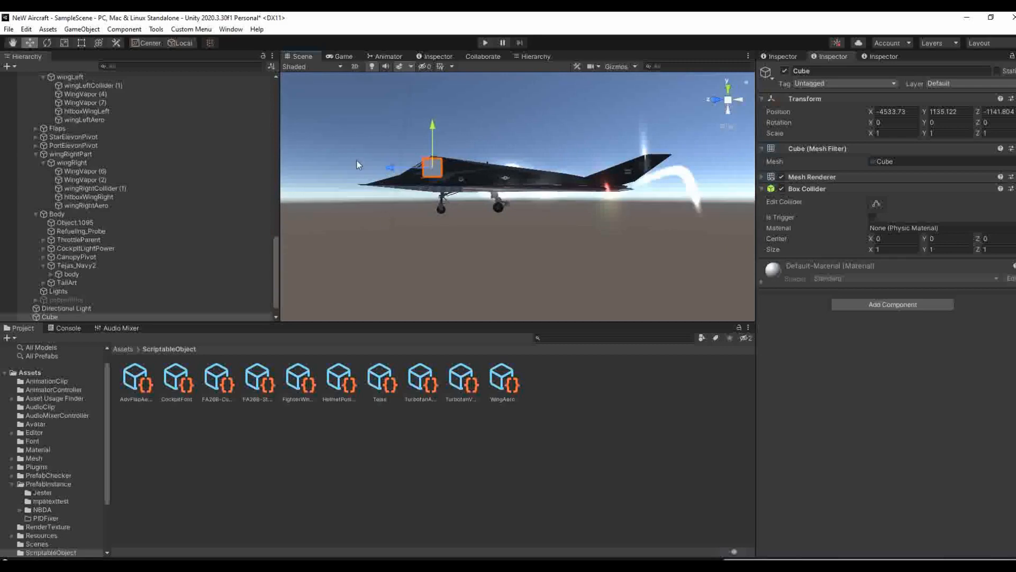
Step: Switch to Snipping Tool and capture the side view of the aircraft together with the reference Cube
key("alt+Tab")
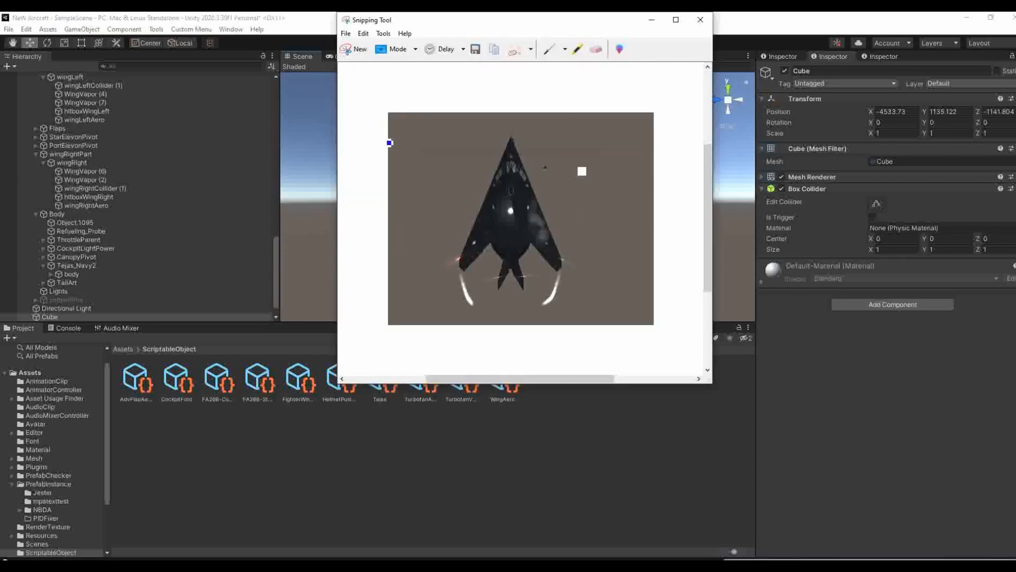
key("alt+Tab")
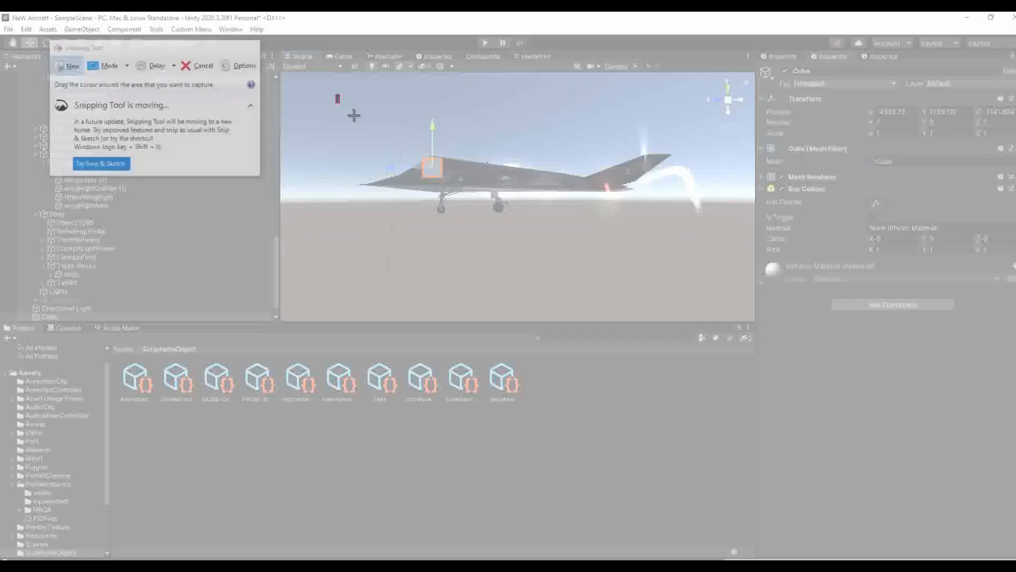
left_click_drag(335, 95, 702, 274)
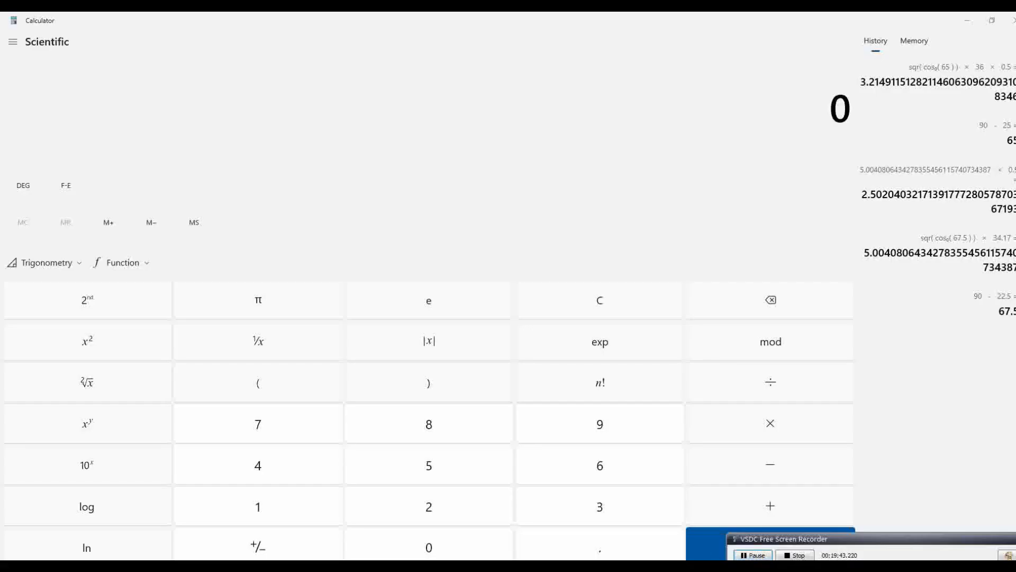
Step: Check the vertical stabilizer formula in Notepad, and compute the square of cos(64) in degrees in Calculator
key("alt+Tab")
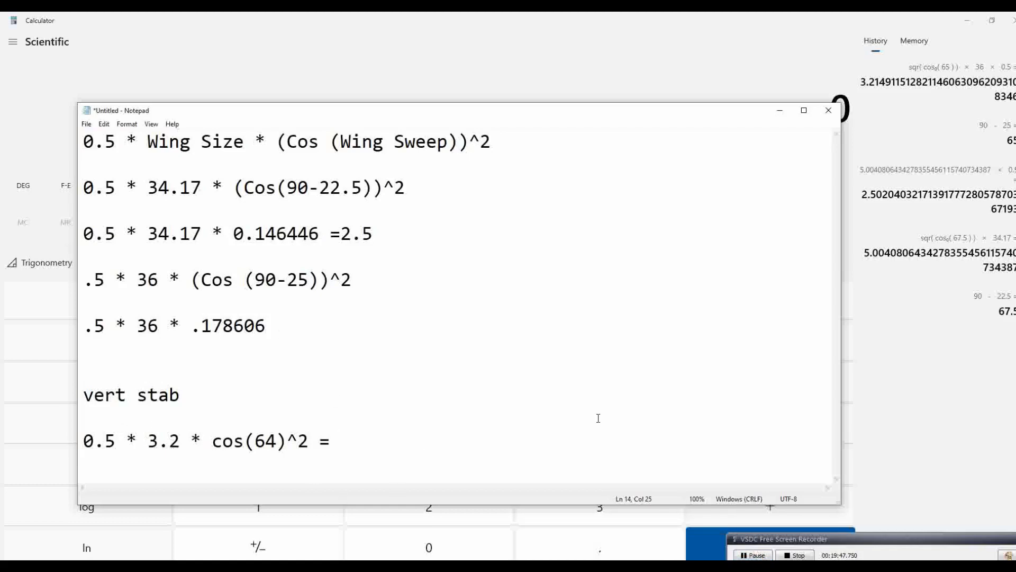
left_click(896, 434)
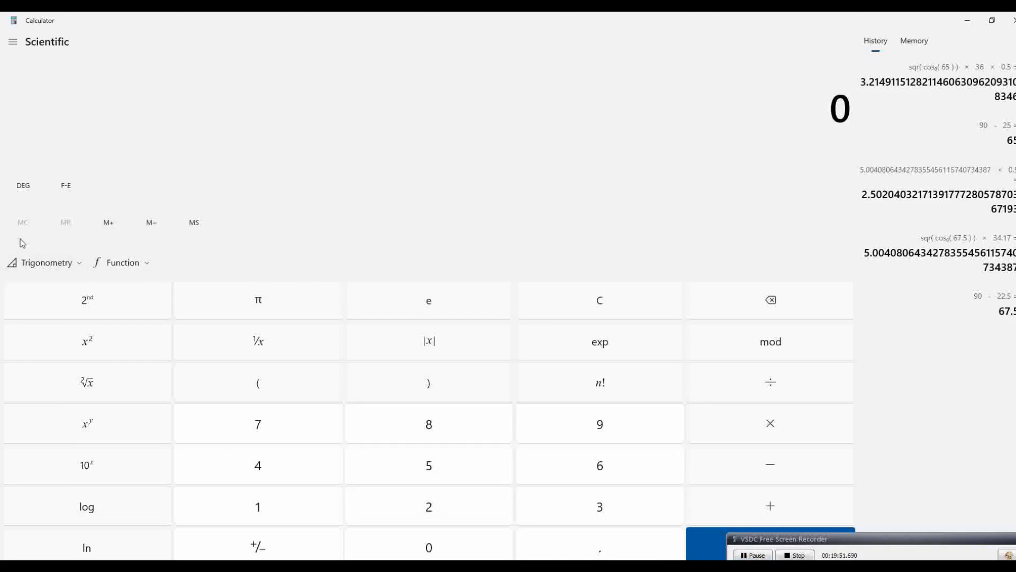
left_click(569, 461)
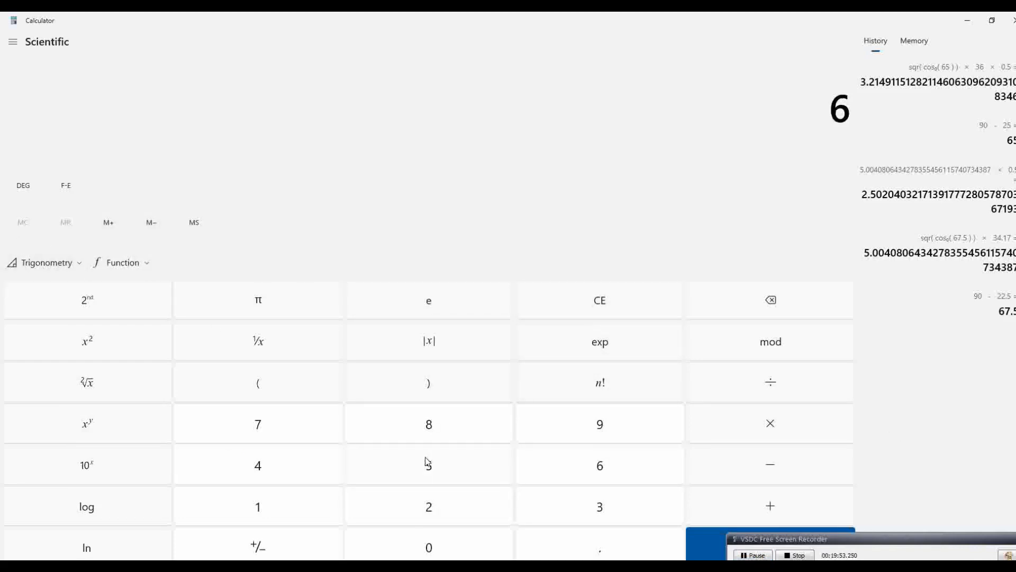
left_click(301, 464)
left_click(51, 265)
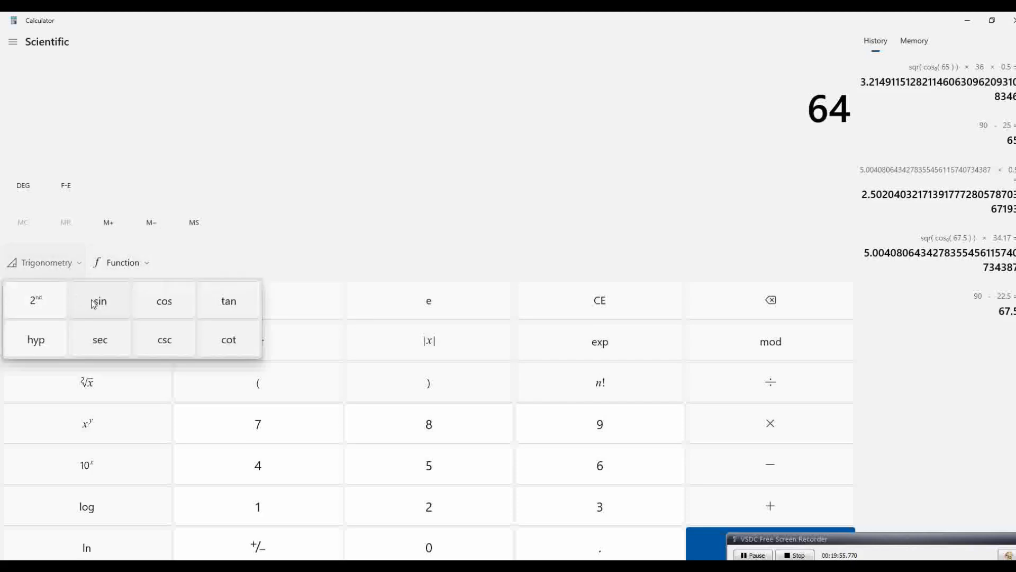
left_click(157, 302)
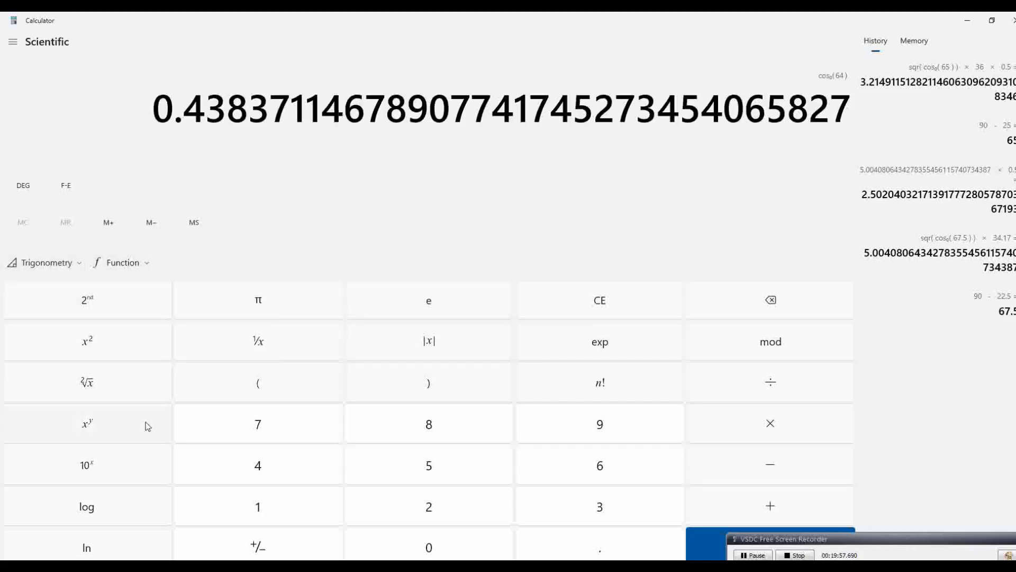
left_click(88, 351)
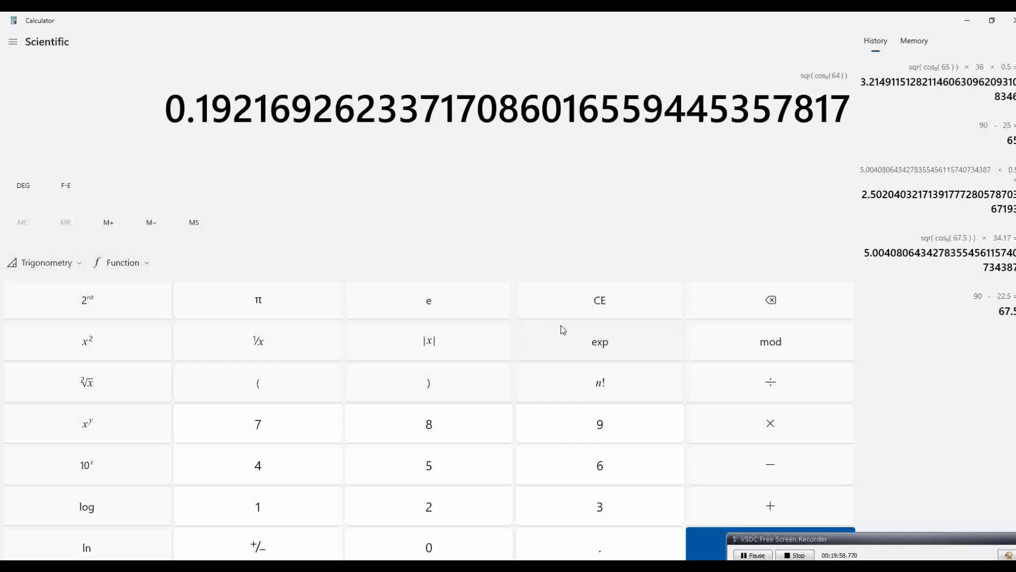
Step: Multiply the squared cosine by 0.5 and by 3.2 to calculate the vertical stabilizer's lift area
left_click(783, 430)
left_click(627, 544)
left_click(452, 469)
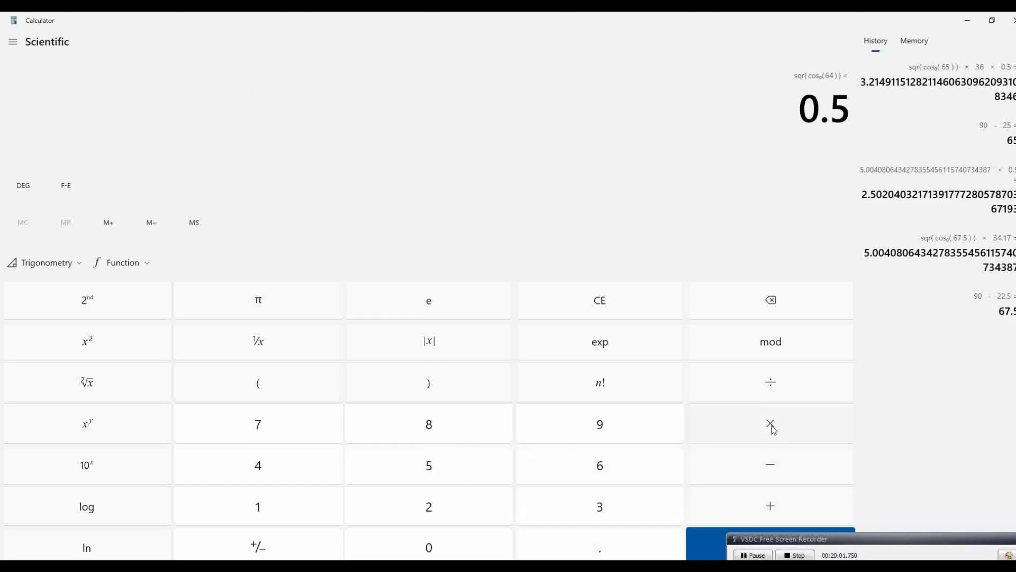
left_click(771, 424)
left_click(621, 500)
left_click(607, 545)
left_click(487, 518)
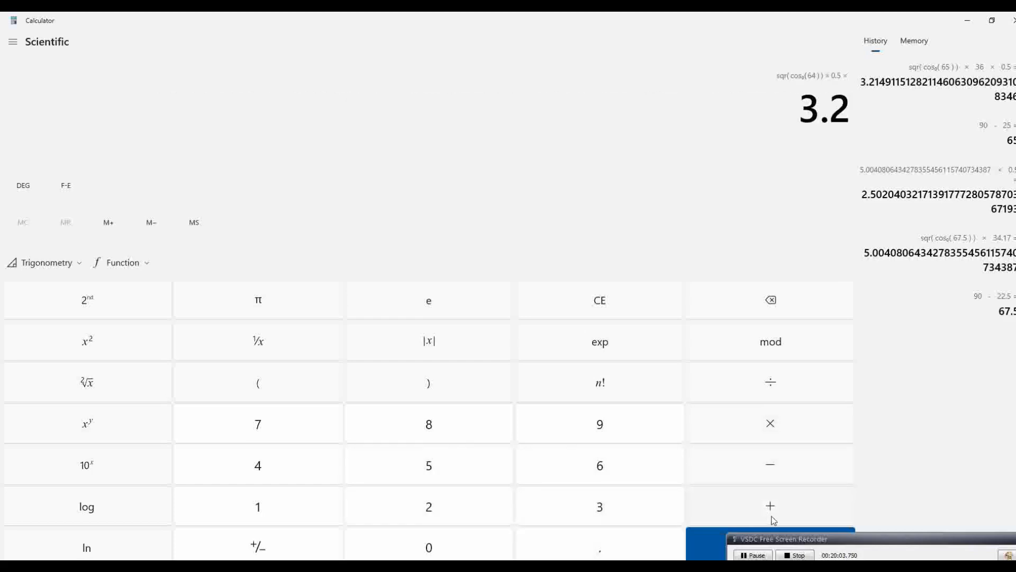
left_click(706, 540)
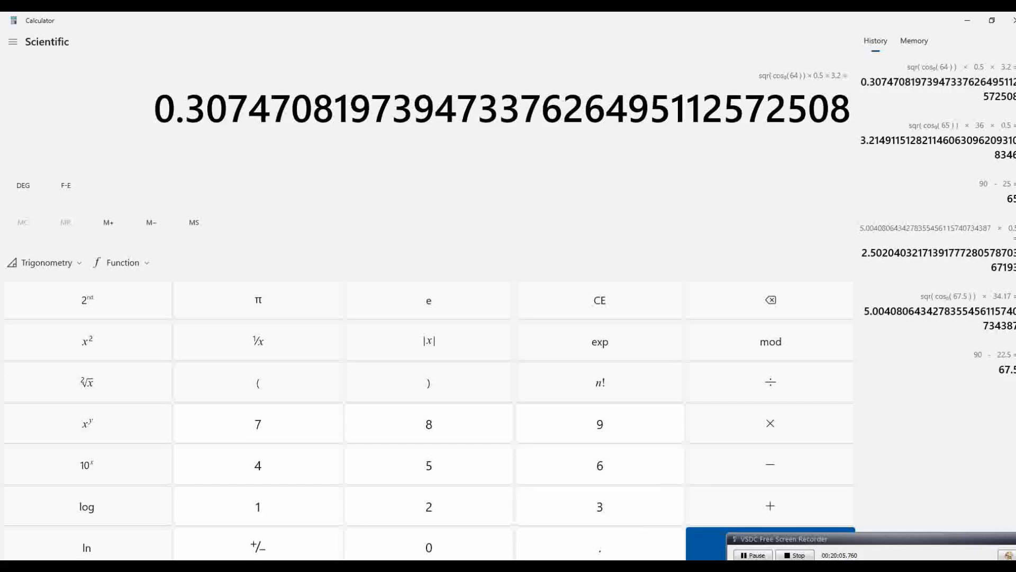
Step: Switch to Unity, filter the scene hierarchy with "verts" to select leftVertStabAero, and clear the filter
key("alt+Tab")
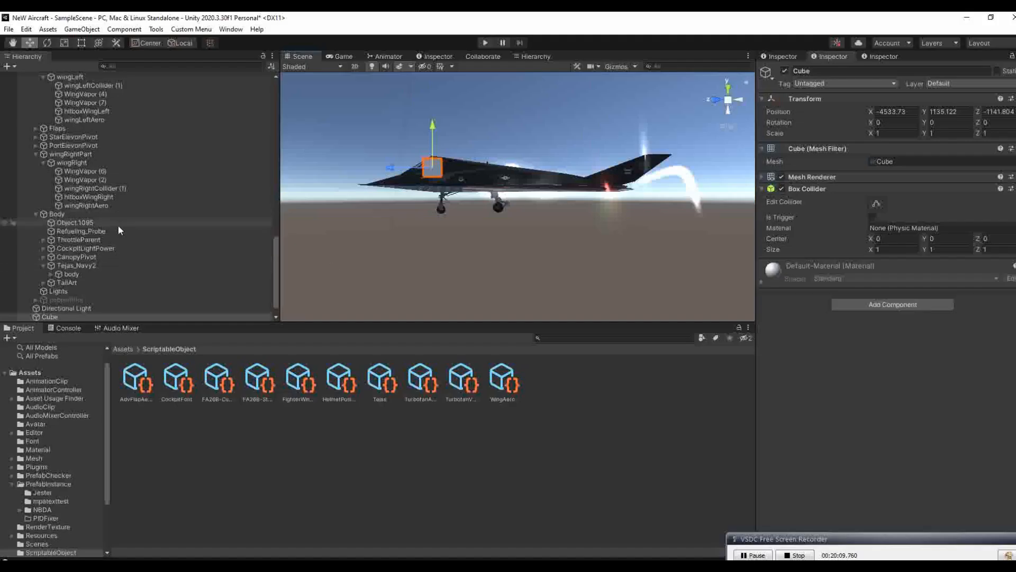
left_click(136, 68)
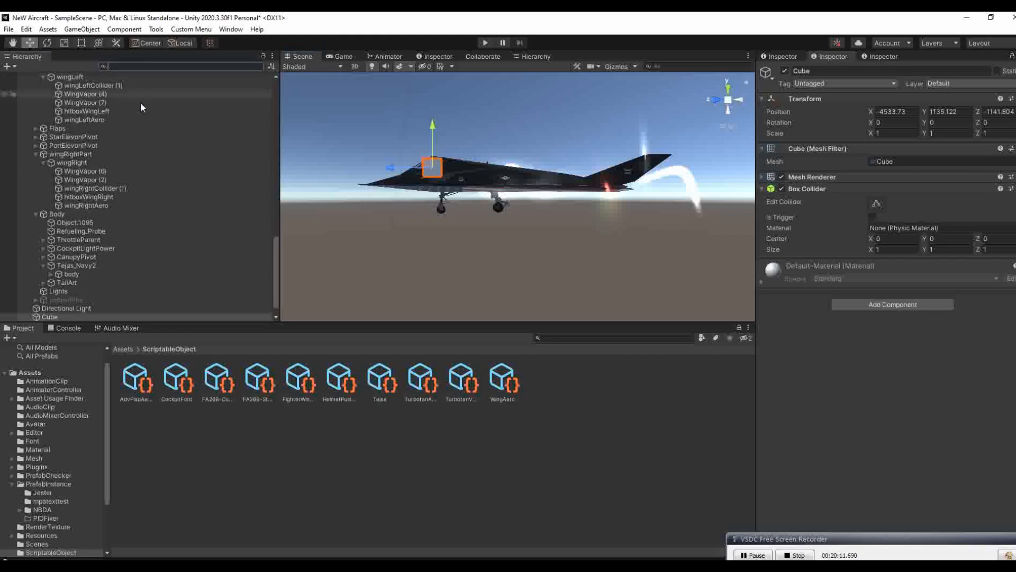
scroll(142, 148, "up", 3)
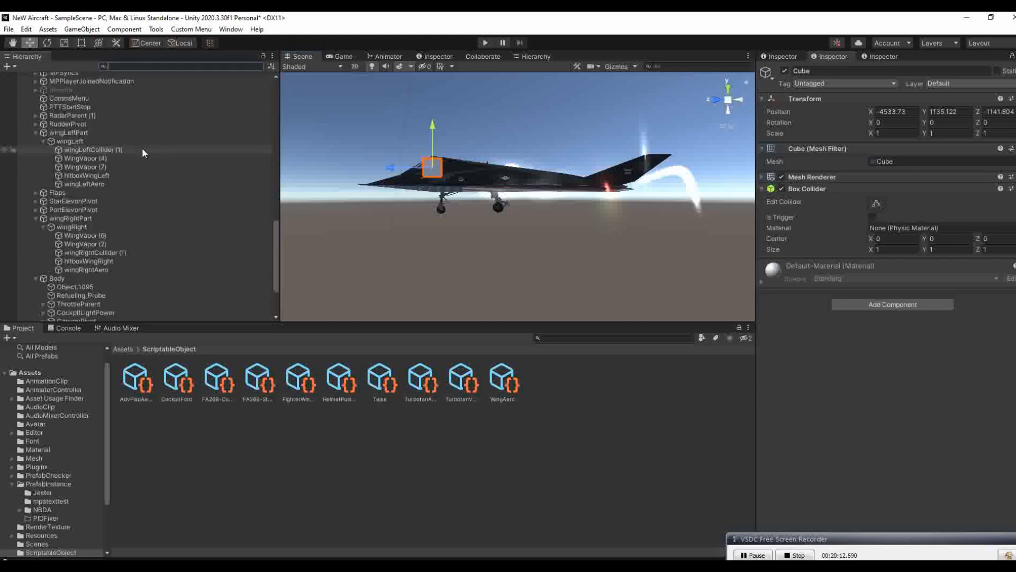
type("verts")
left_click(138, 85)
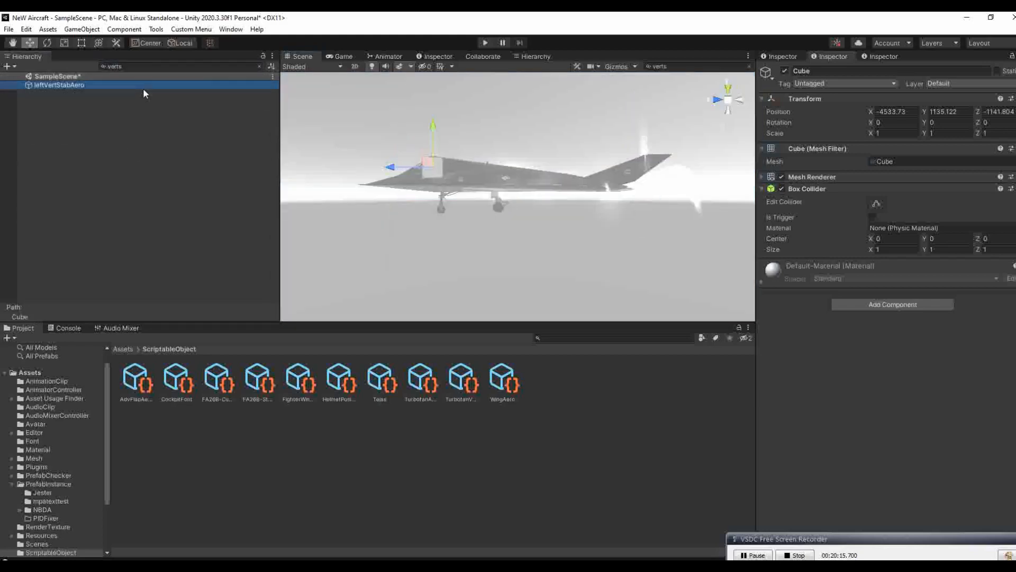
left_click(260, 66)
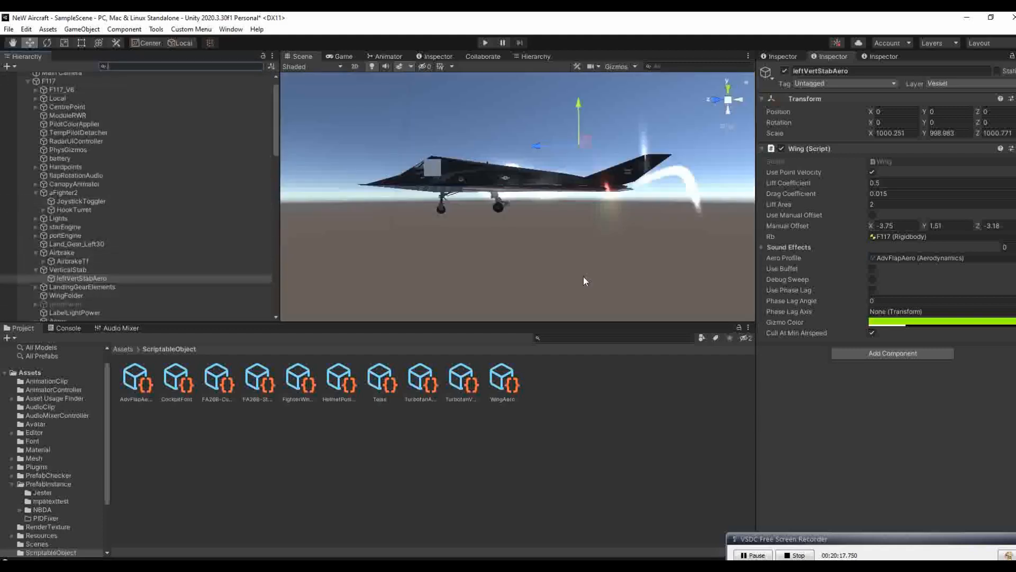
Step: Set the Lift Area of leftVertStabAero's Wing component to 0.32
left_click(910, 204)
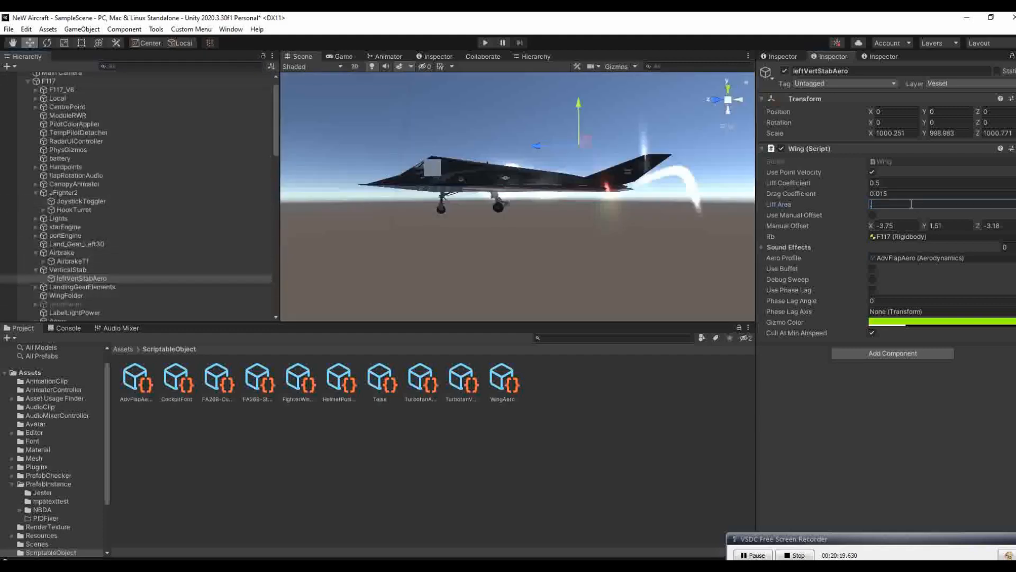
key("shift+Tab")
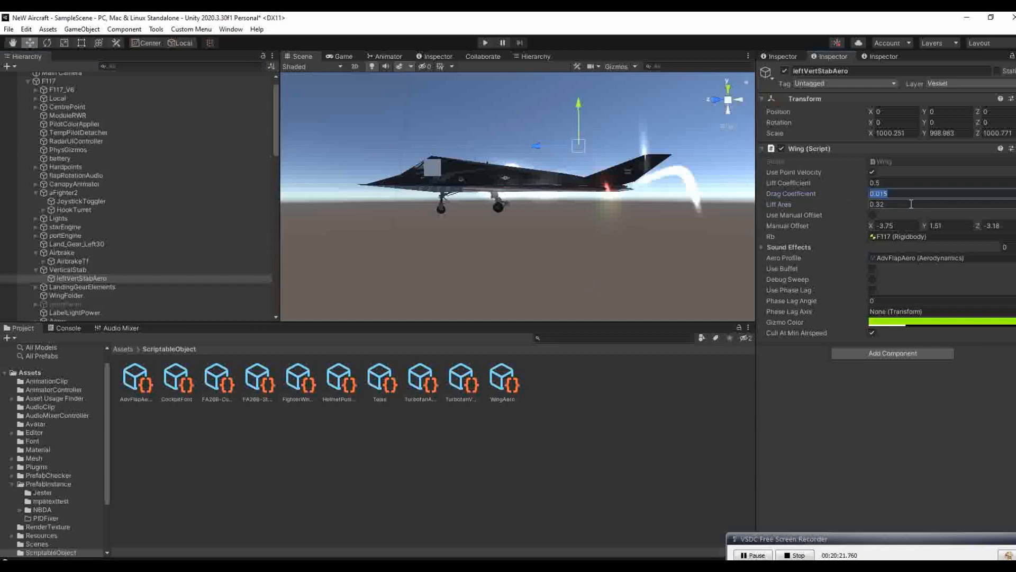
key("shift+Tab")
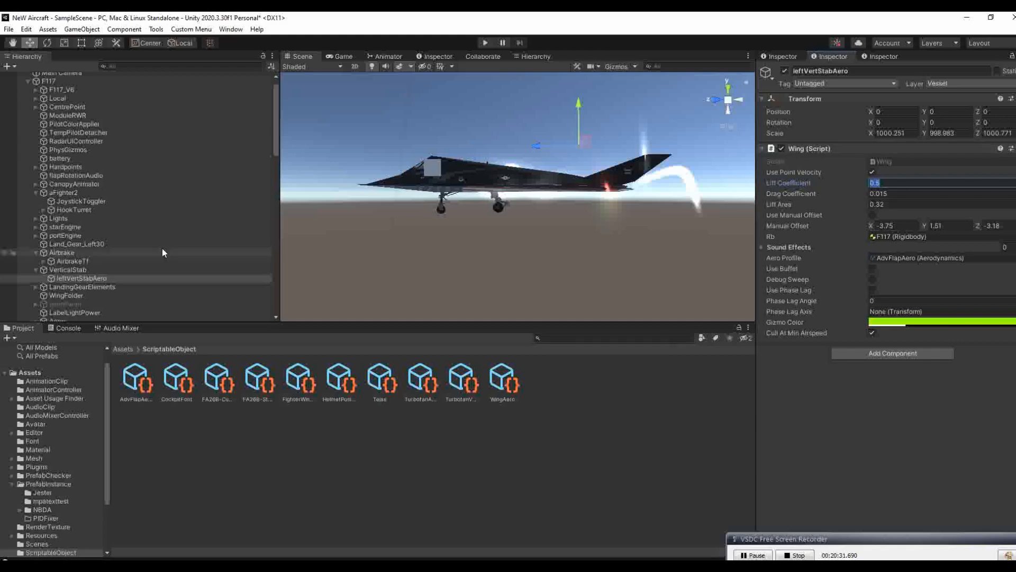
Step: Duplicate leftVertStabAero under the VerticalStab object
left_click(153, 270)
left_click(151, 279)
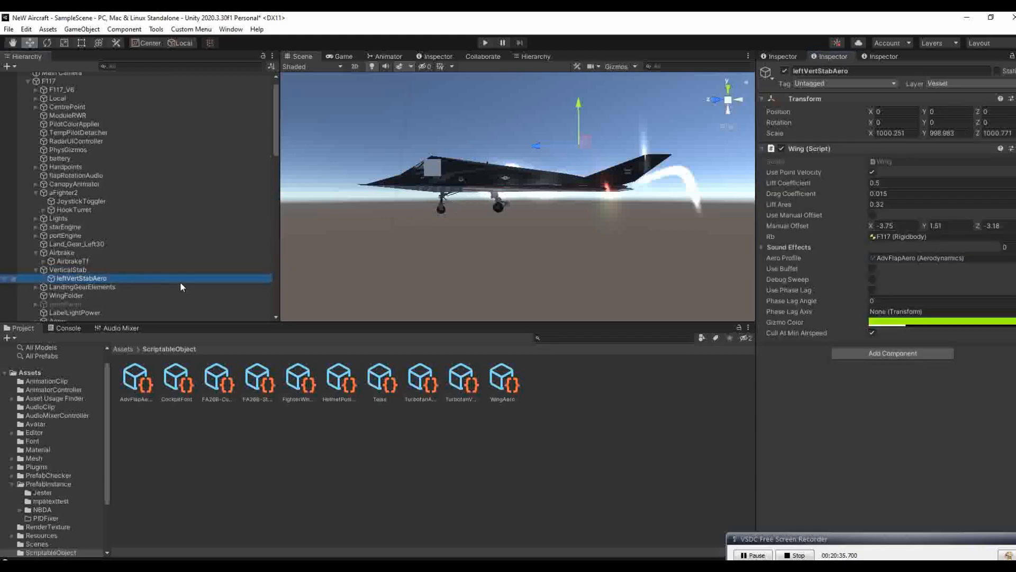
right_click(165, 278)
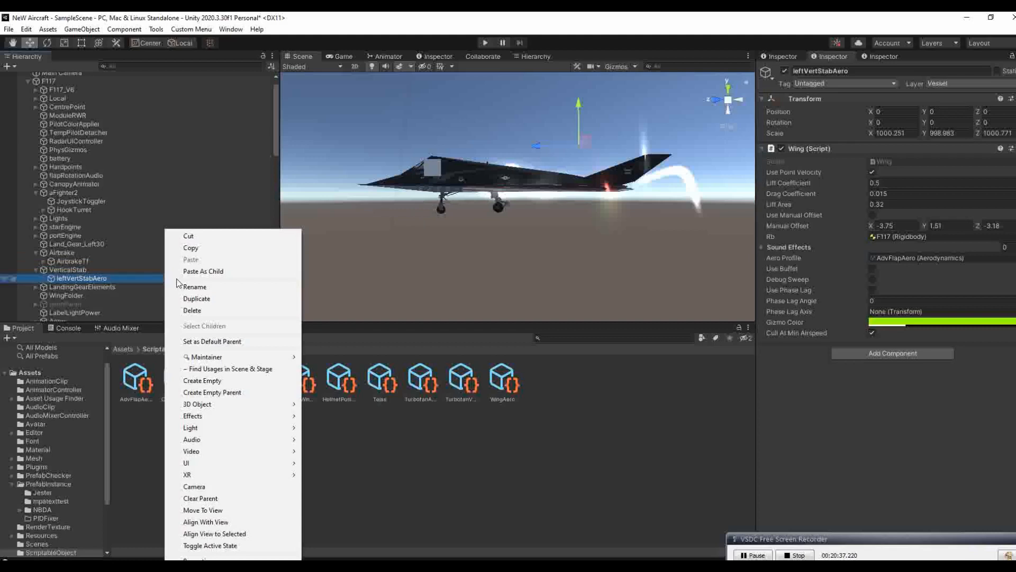
left_click(204, 298)
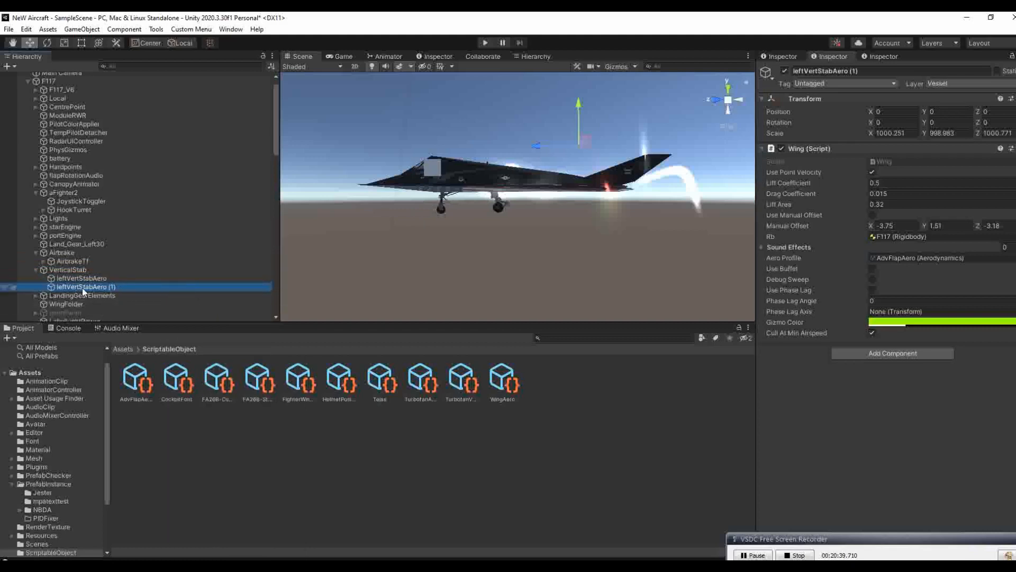
Step: Rename the duplicated stabilizer aero object as "righttVertStabAero"
double_click(118, 287)
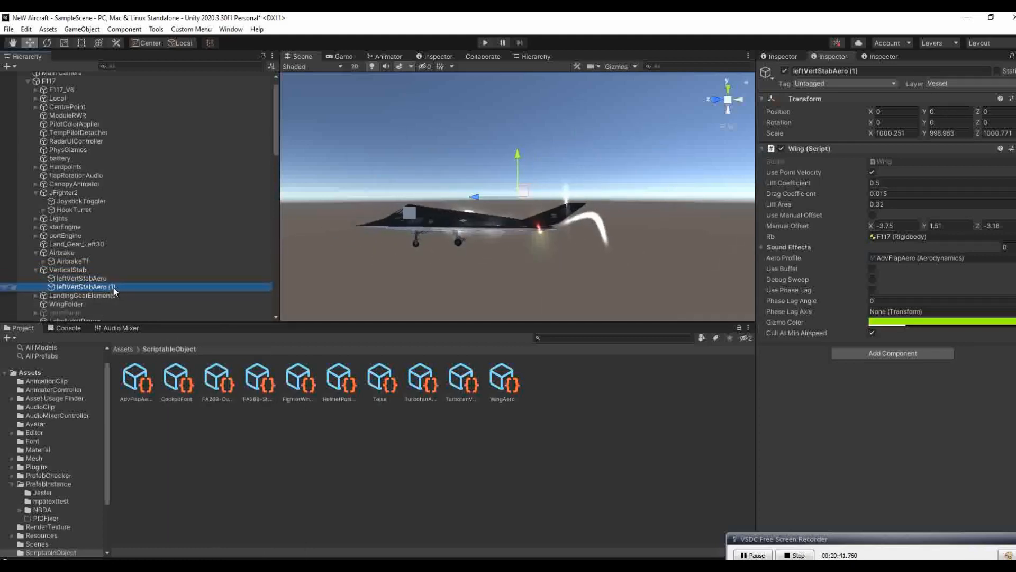
left_click(114, 290)
left_click(118, 287)
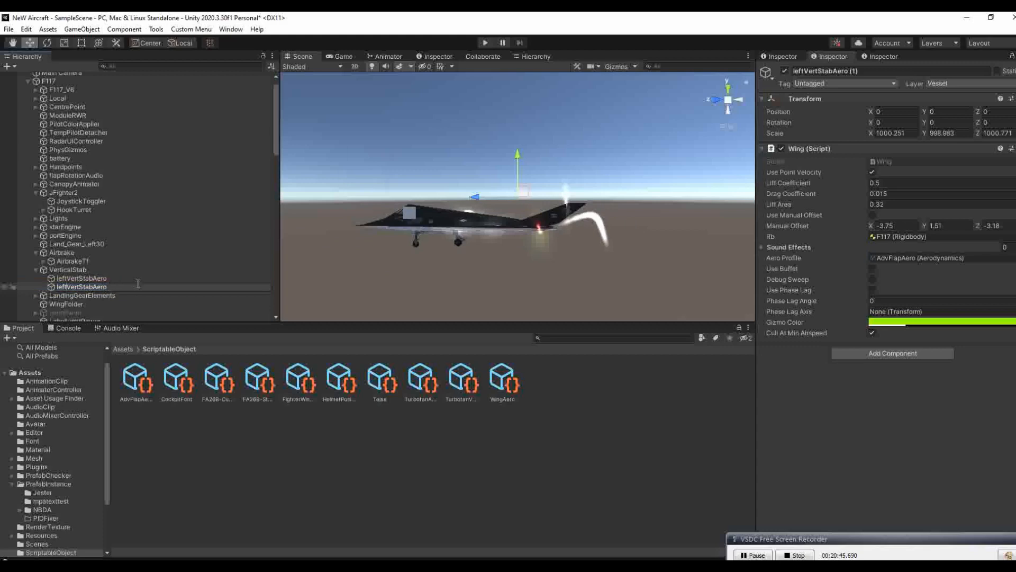
key("BackSpace")
key("BackSpace")
key("BackSpace")
type("right")
key("Return")
Step: Move leftVertStabAero in top view onto the left tail fin, at about X -12.1 and Z -37.1
left_click(134, 279)
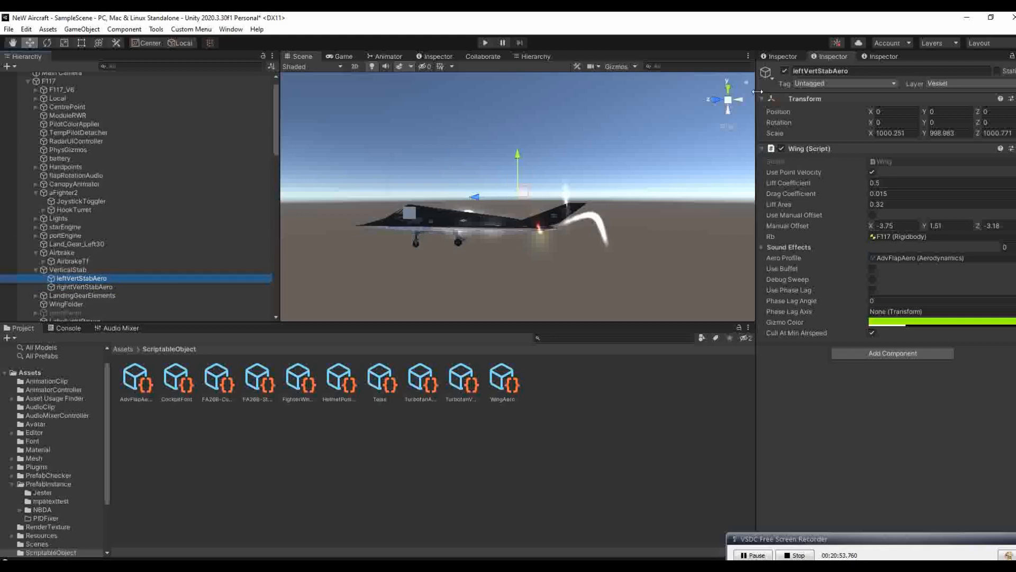
left_click(728, 89)
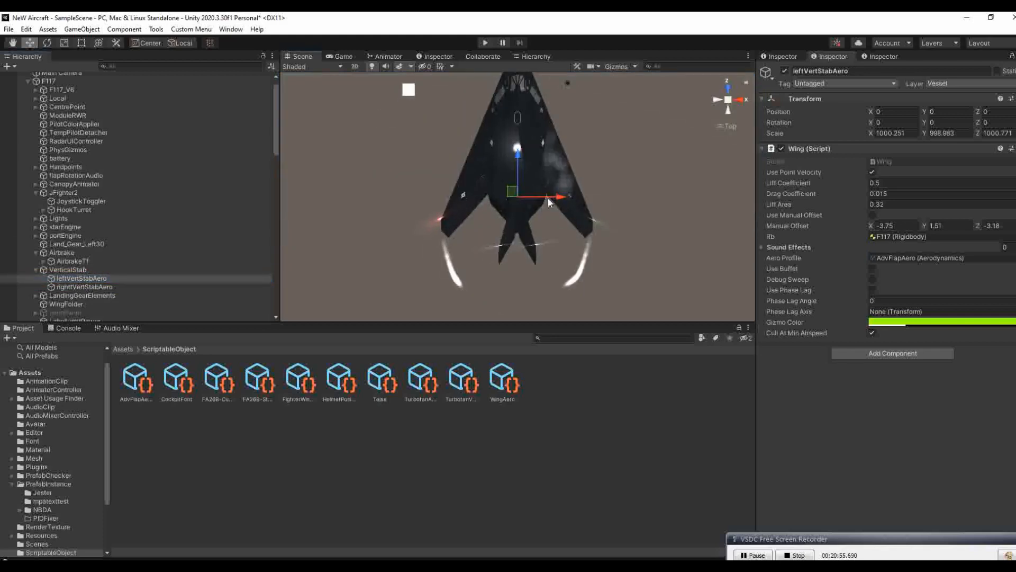
left_click_drag(564, 196, 549, 197)
left_click_drag(504, 158, 512, 208)
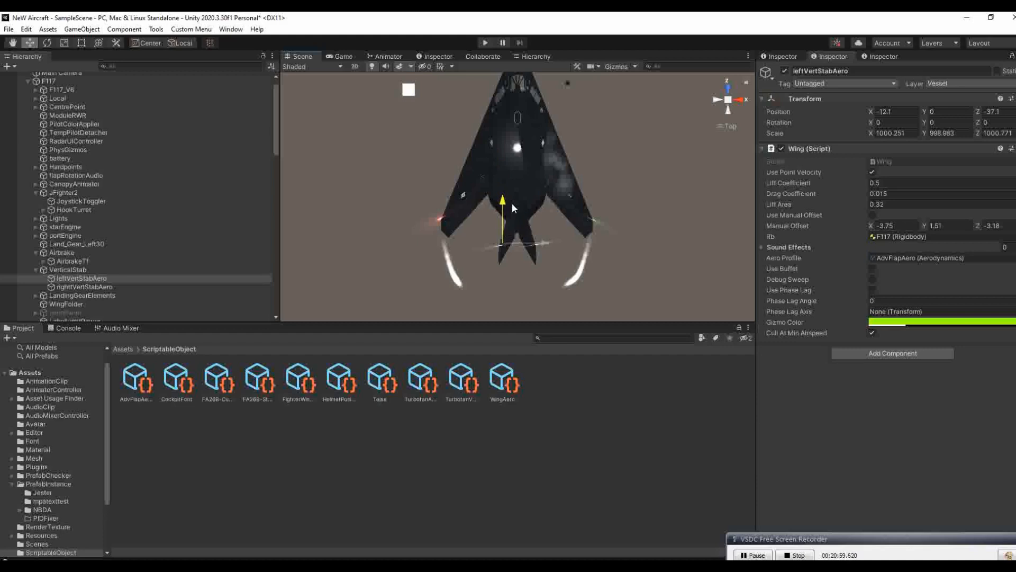
Step: Move righttVertStabAero back onto the right tail fin and set its X position to 12.1
left_click(214, 288)
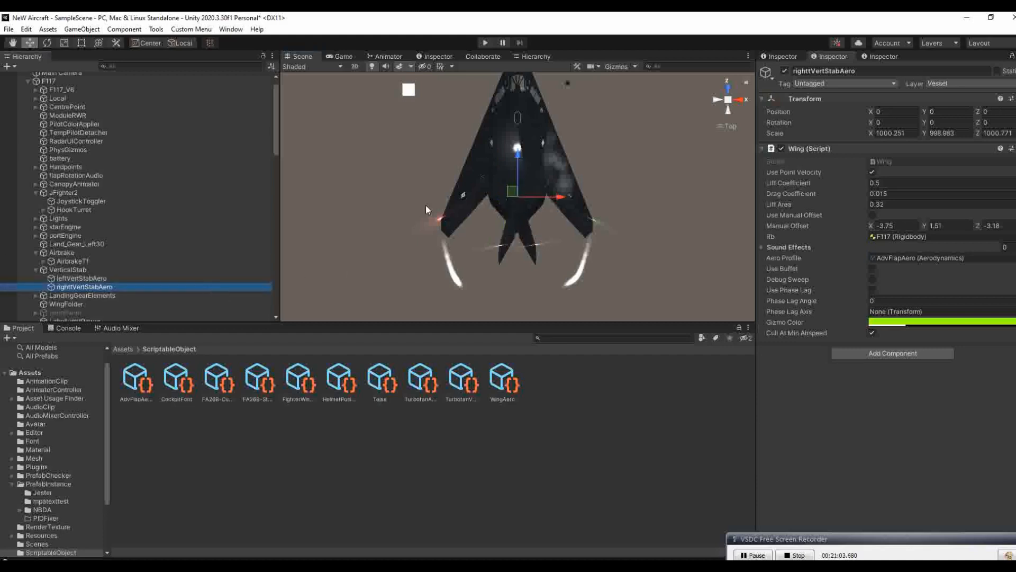
left_click_drag(517, 159, 553, 244)
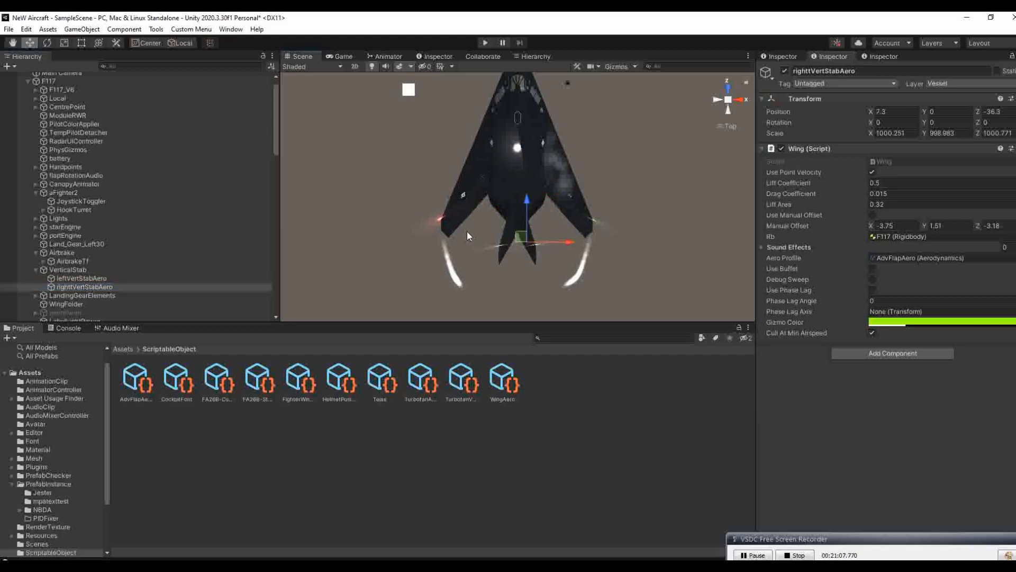
left_click(182, 279)
left_click(904, 111)
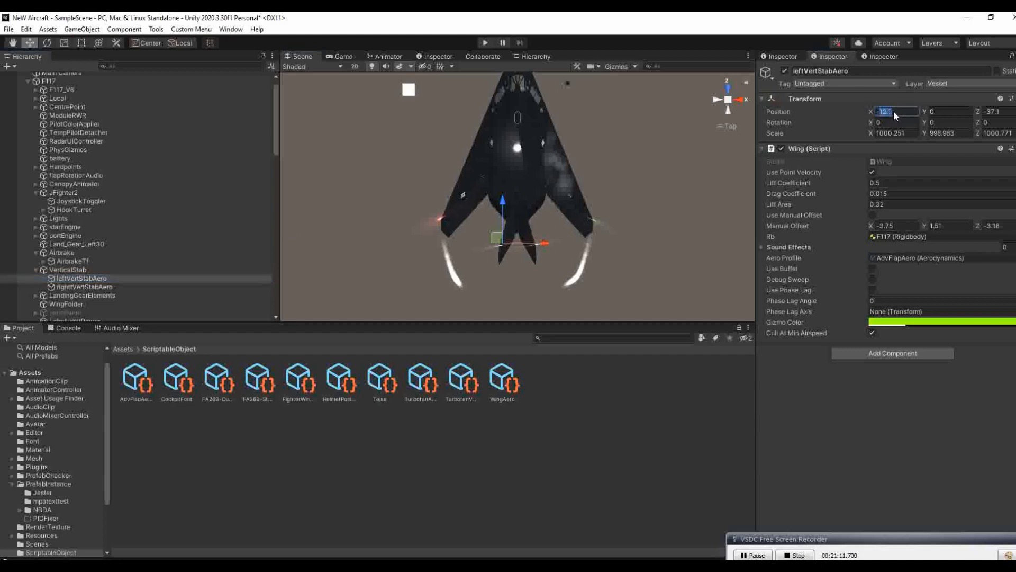
left_click(183, 287)
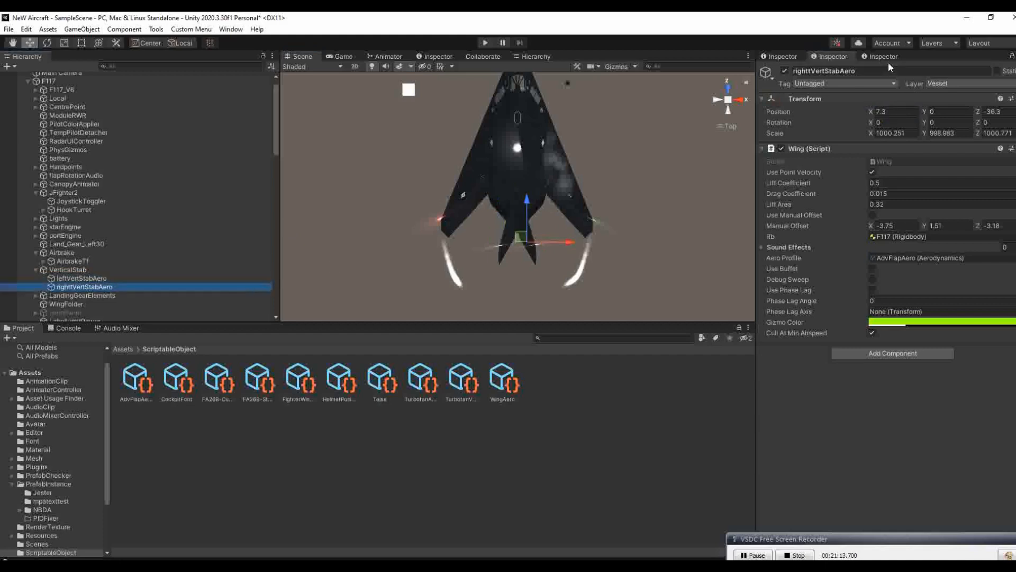
left_click(894, 112)
type("12.1")
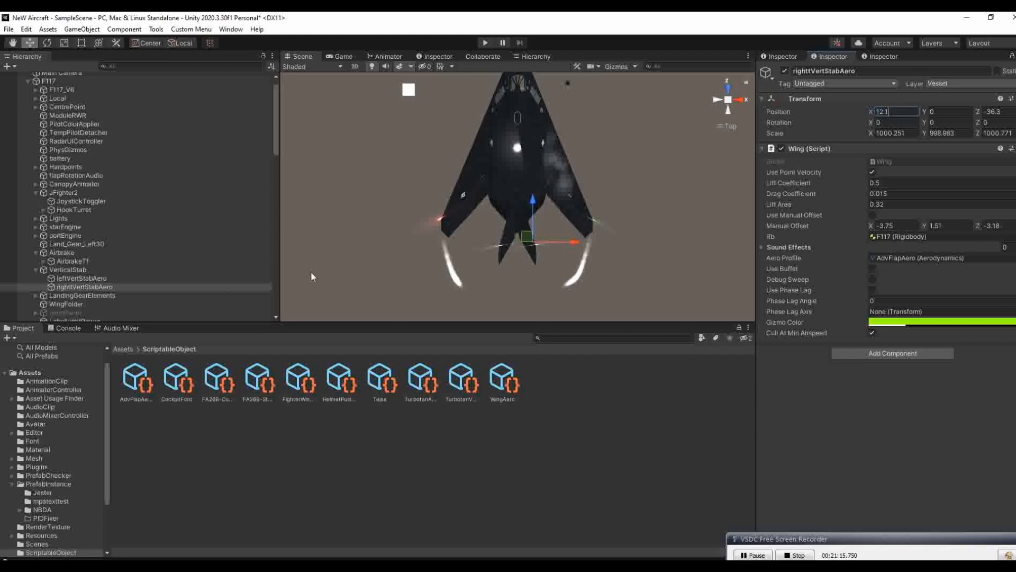
Step: Copy leftVertStabAero's Z position of -37.1 to righttVertStabAero
left_click(183, 279)
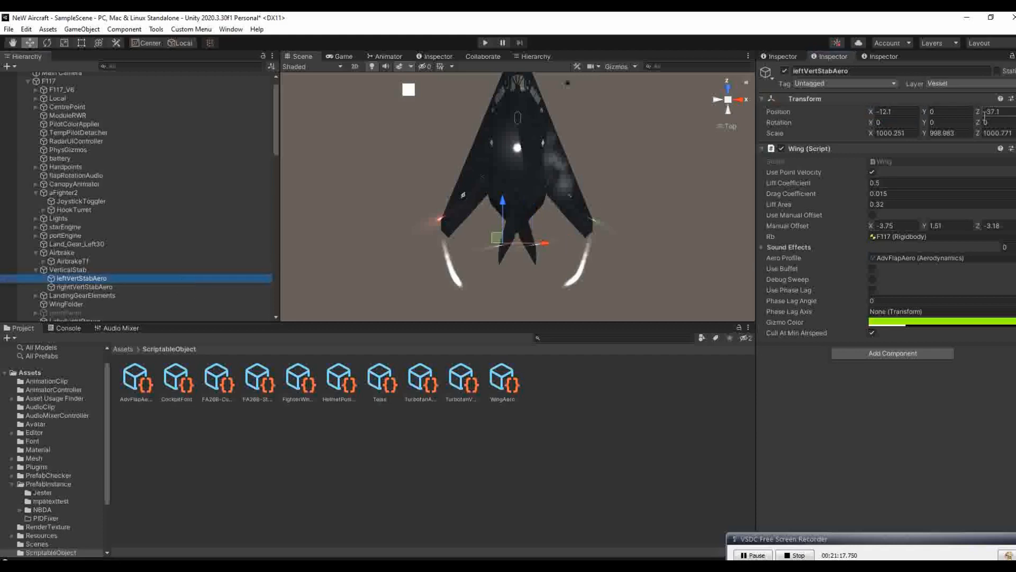
left_click(989, 111)
key("ctrl+c")
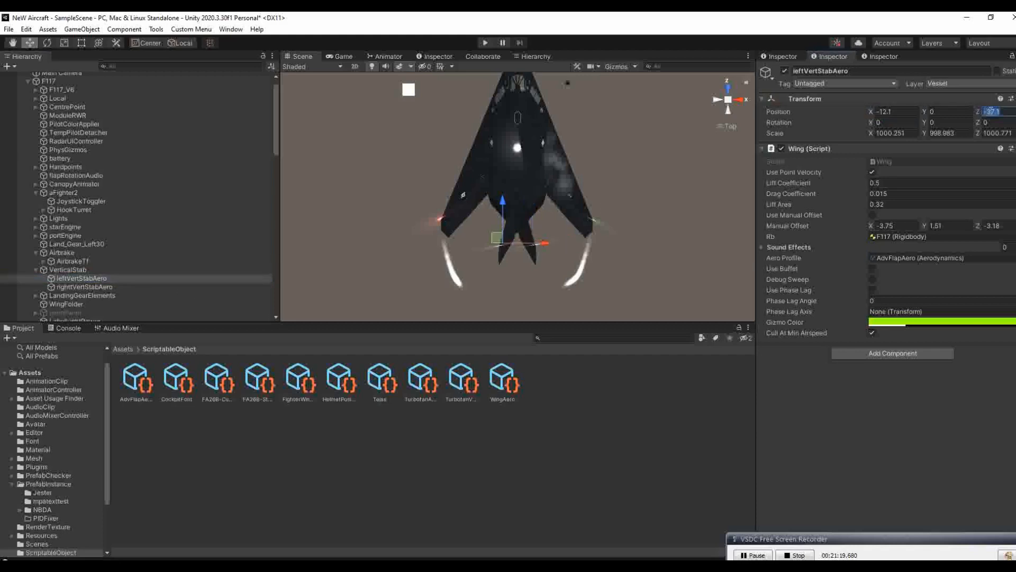
left_click(85, 286)
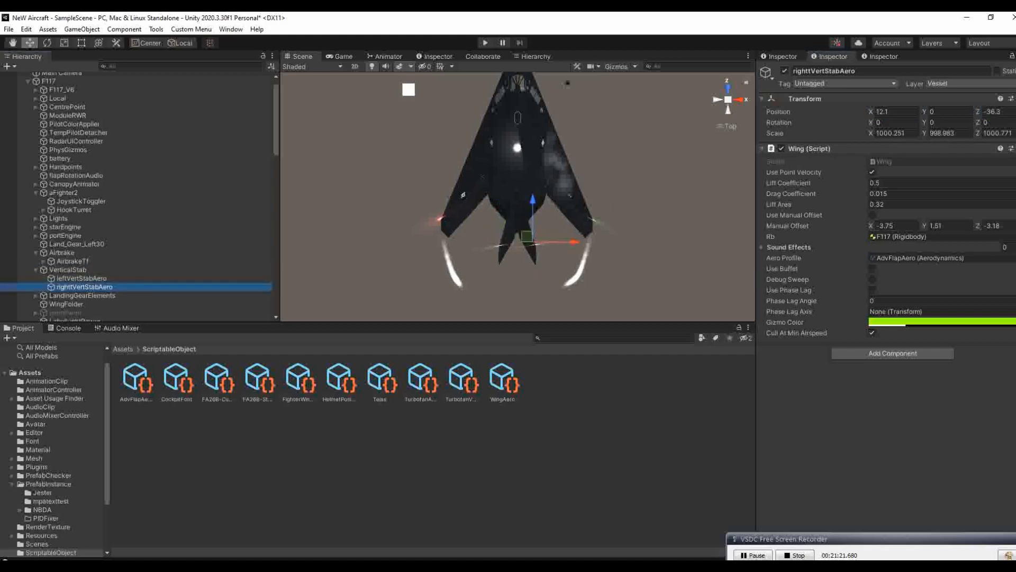
left_click(1009, 112)
key("ctrl+v")
key("Tab")
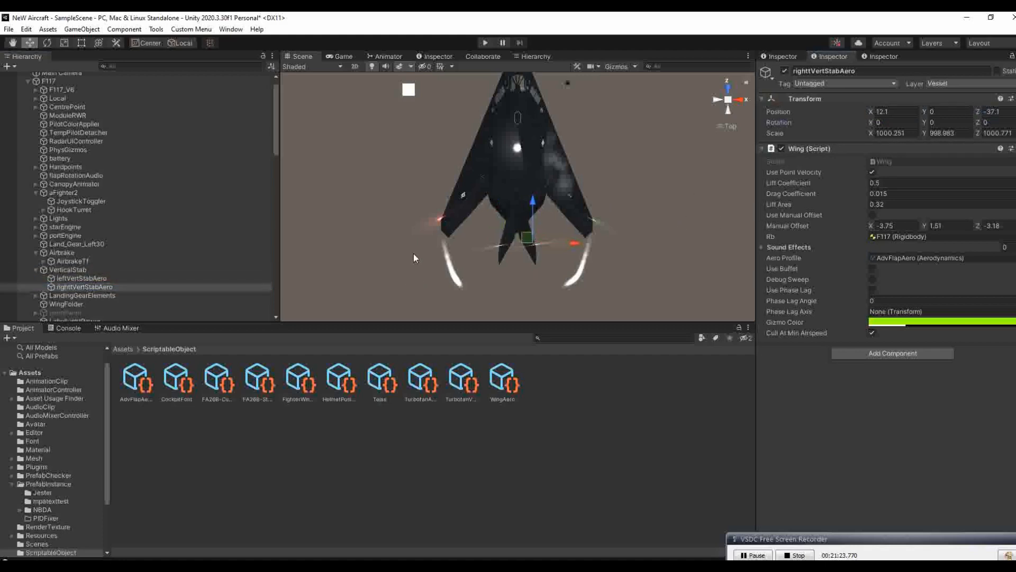
Step: Lower both vertical stabilizer aero objects together onto the tail fins, to a Y position of about -14.4
left_click_drag(544, 244, 772, 32, "alt")
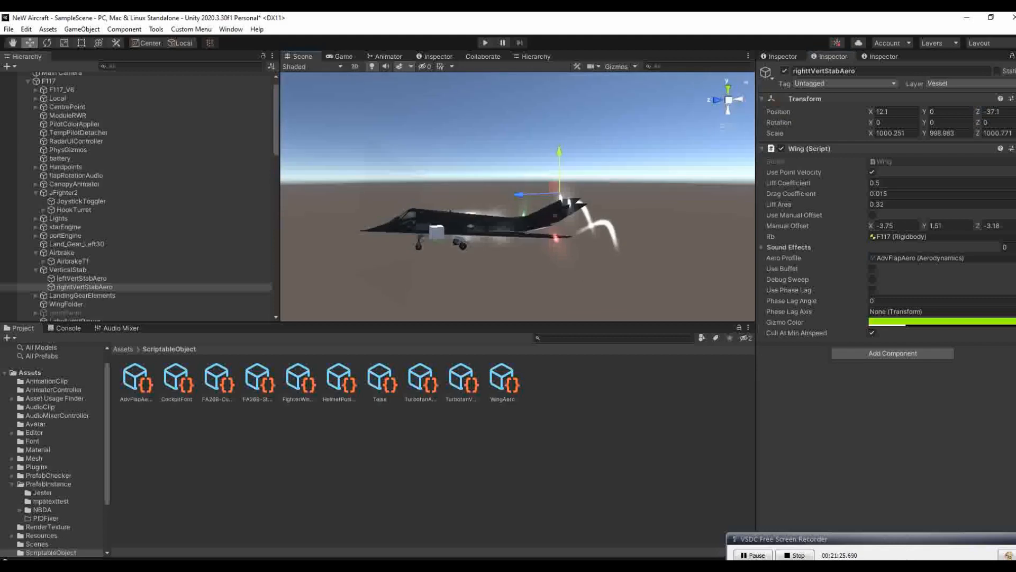
left_click(177, 279, "ctrl")
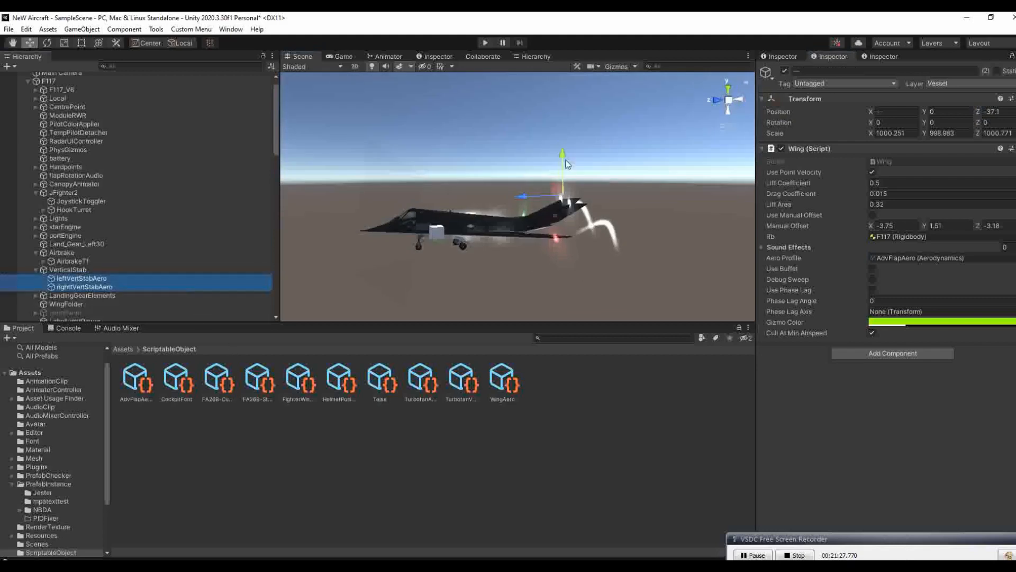
left_click_drag(566, 163, 566, 178)
left_click_drag(564, 267, 643, 480, "alt")
Step: Rotate leftVertStabAero about Z to about 126.26 to align it with the slanted left tail fin
left_click(127, 278)
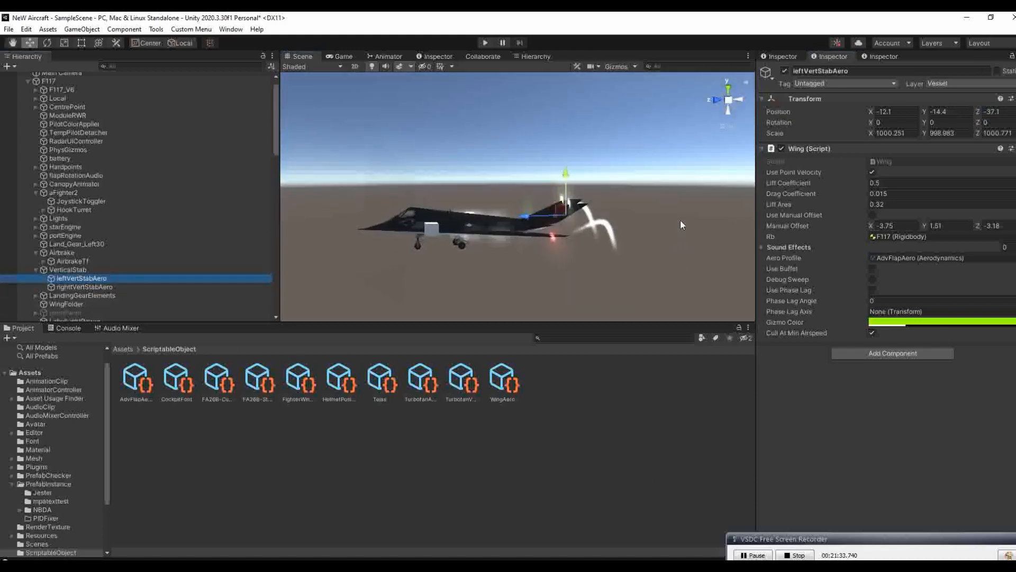
left_click_drag(680, 221, 530, 240, "alt")
scroll(528, 254, "up", 3)
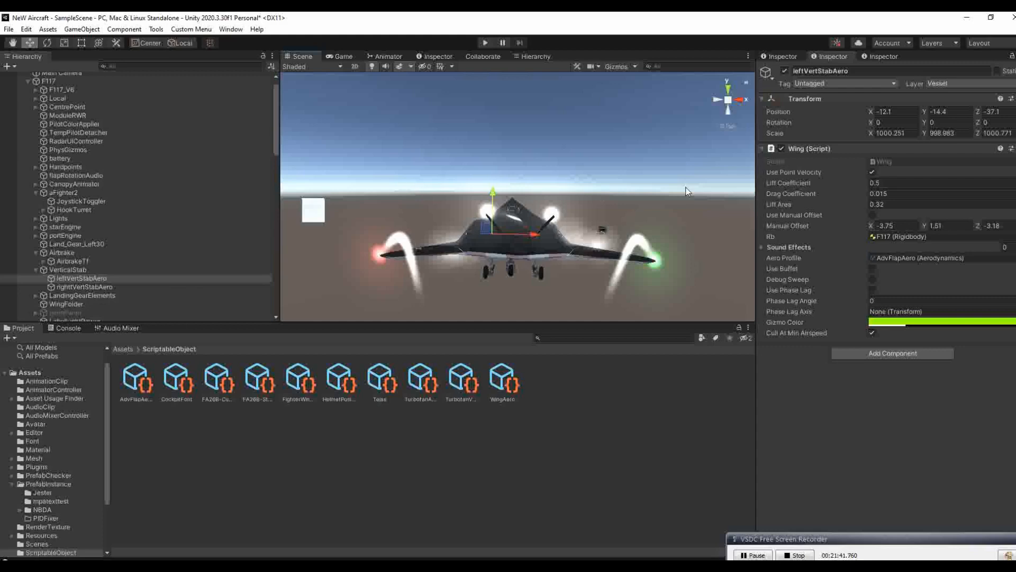
left_click(983, 122)
left_click_drag(981, 122, 142, 350)
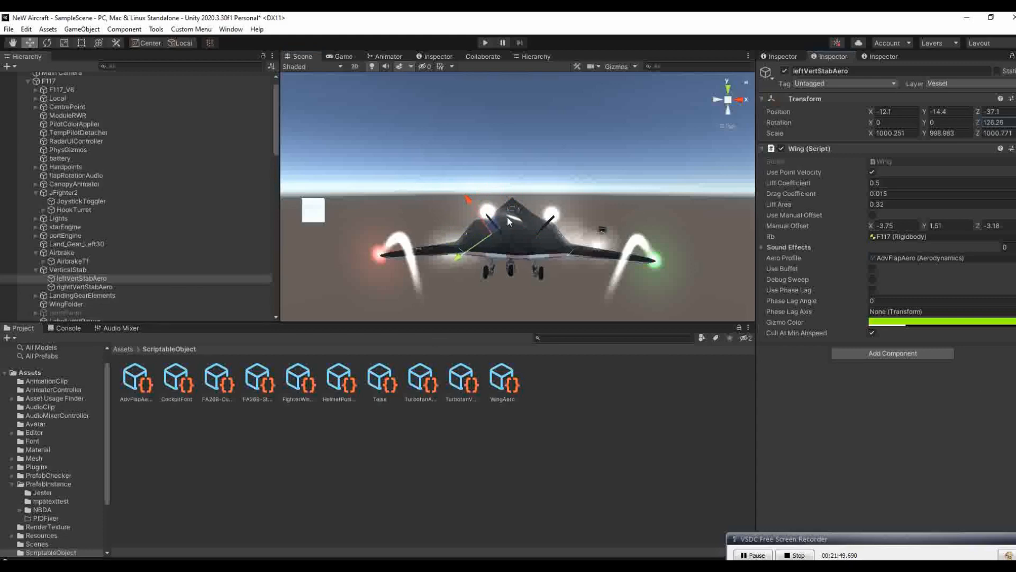
left_click_drag(509, 245, 507, 241, "alt")
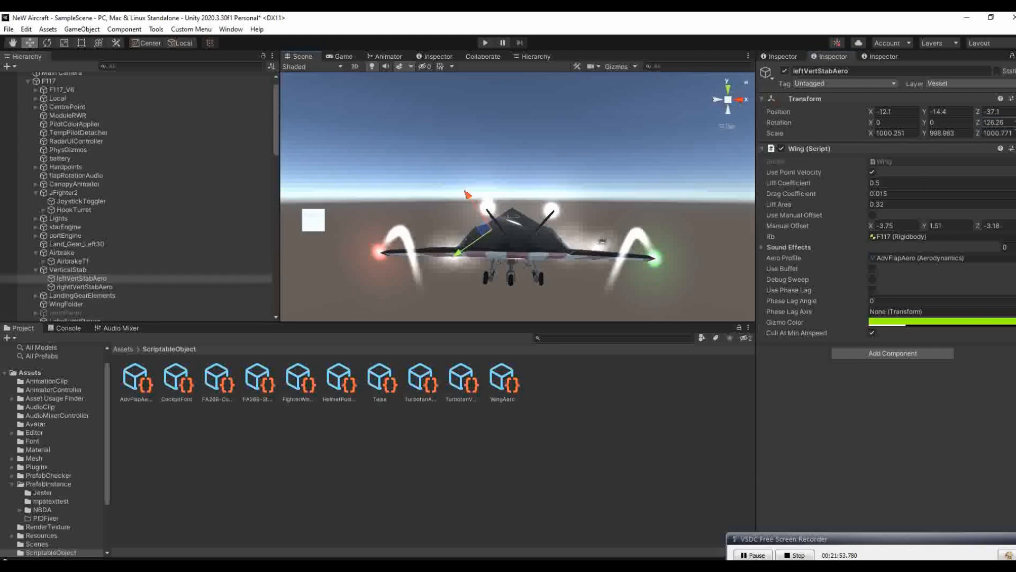
Step: Copy leftVertStabAero's Z rotation of 126.26 to righttVertStabAero
left_click(993, 122)
key("ctrl+c")
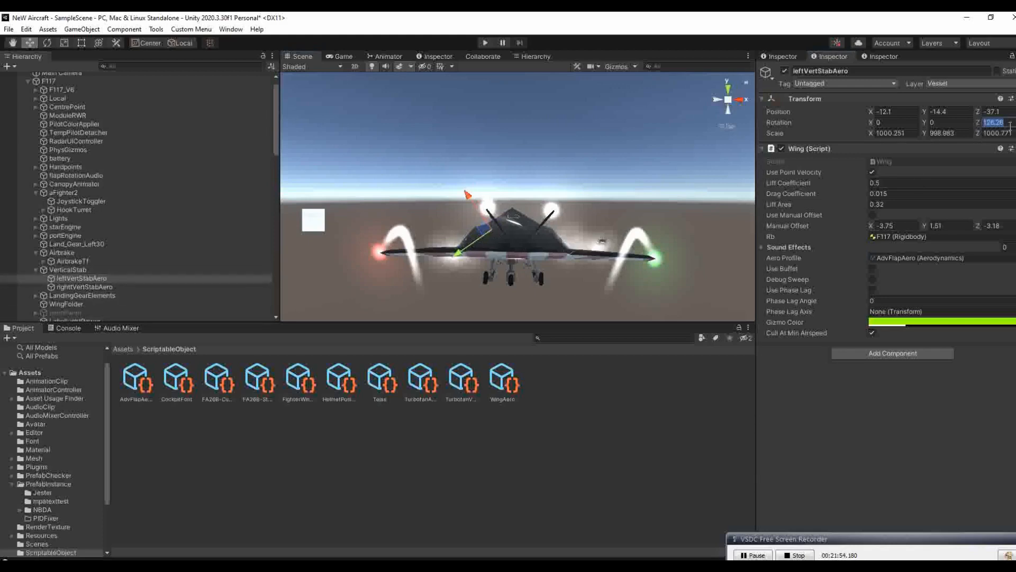
left_click(120, 287)
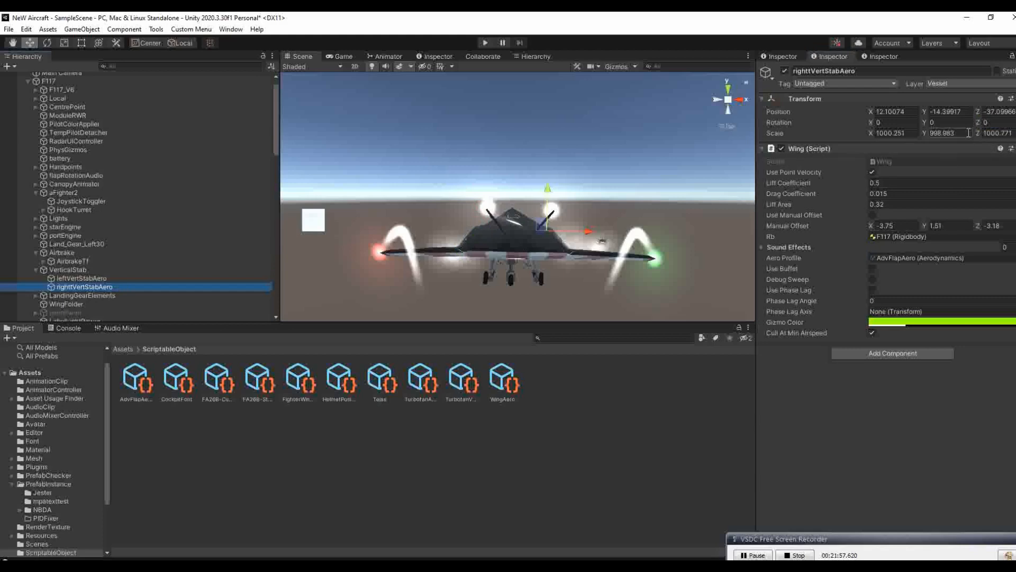
left_click(990, 122)
key("ctrl+v")
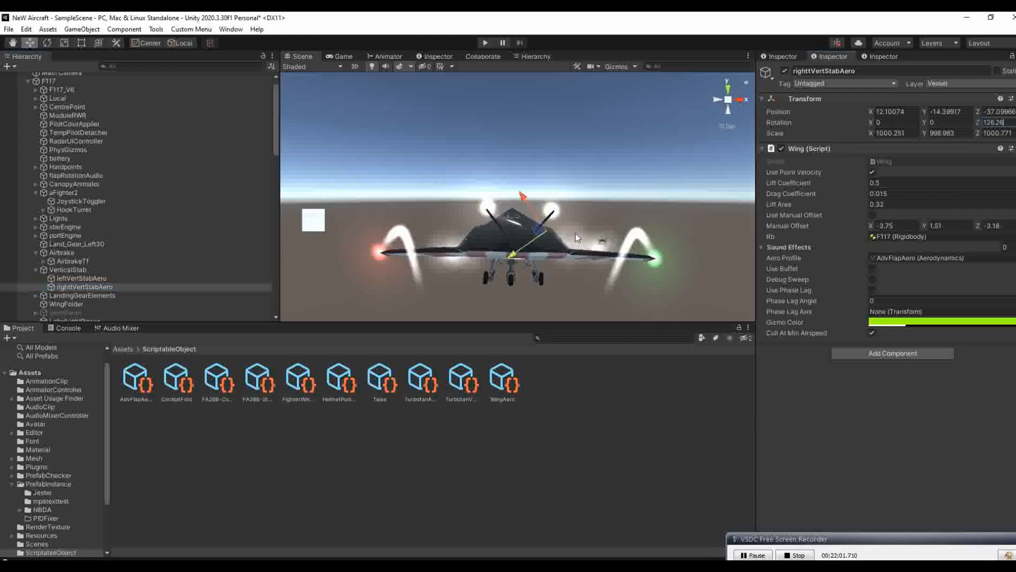
mouse_move(521, 239)
right_mouse_down()
mouse_move(515, 249)
mouse_move(521, 238)
right_mouse_up()
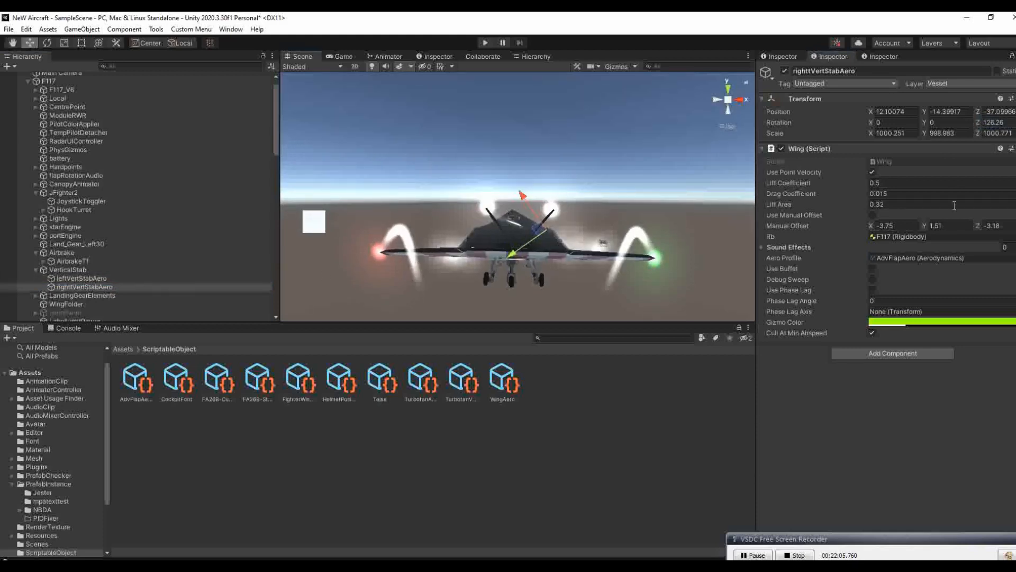
Step: Mirror righttVertStabAero's Z rotation by entering 360-126.26, and compare its orientation with leftVertStabAero
left_click(987, 122)
left_click(985, 125)
type("360")
type("-")
key("Return")
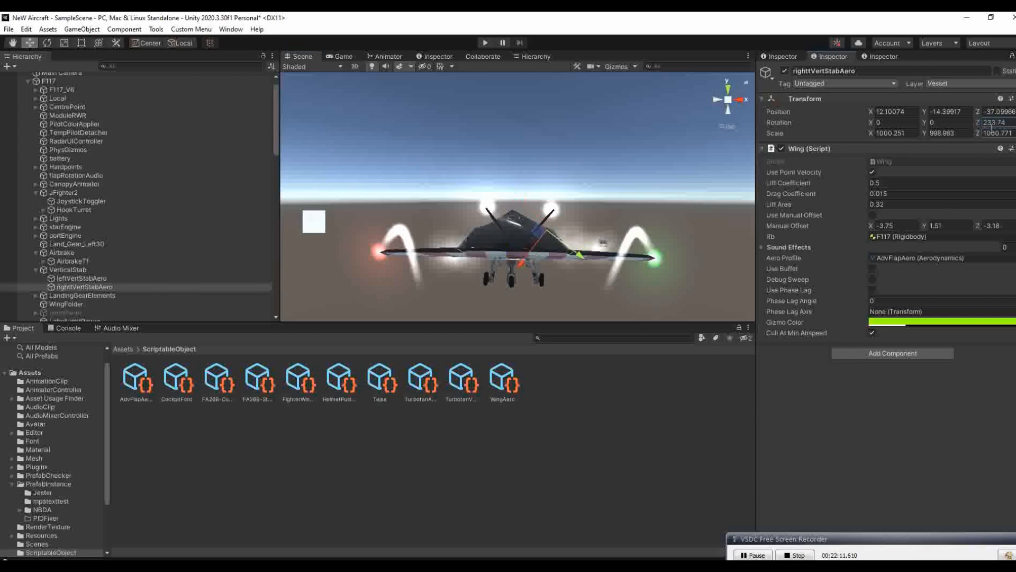
left_click(206, 278)
left_click(203, 287)
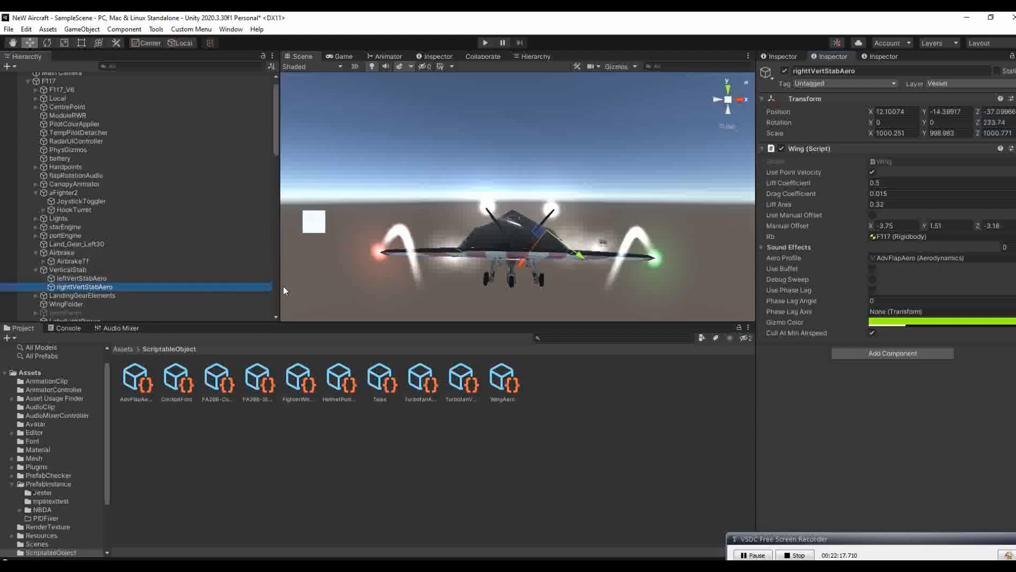
Step: Rename righttVertStabAero as "rightVertStabAero"
left_click_drag(576, 196, 635, 251, "alt")
left_click(76, 286)
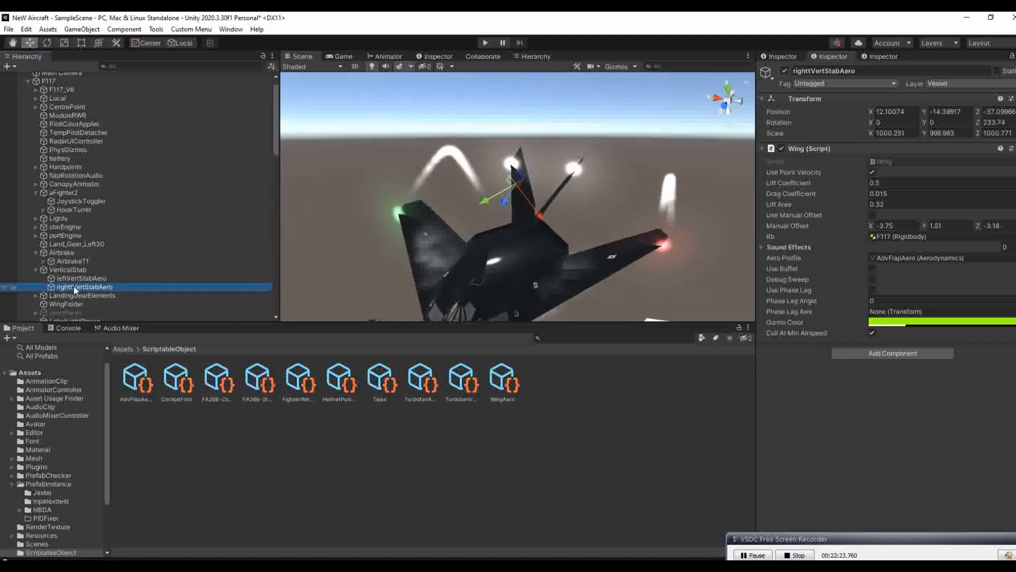
left_click(73, 287)
key("BackSpace")
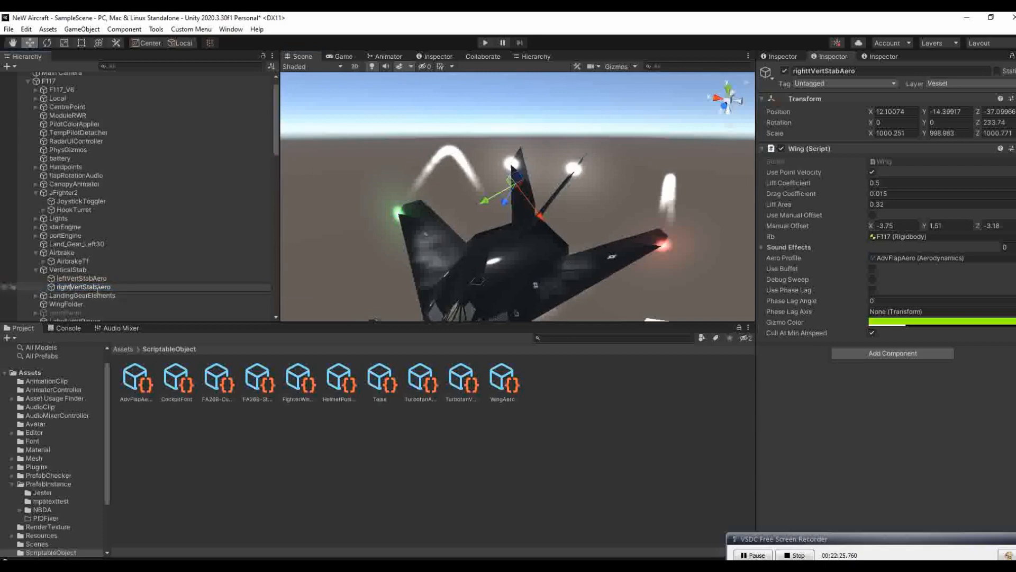
key("Return")
left_click_drag(583, 204, 428, 221, "alt")
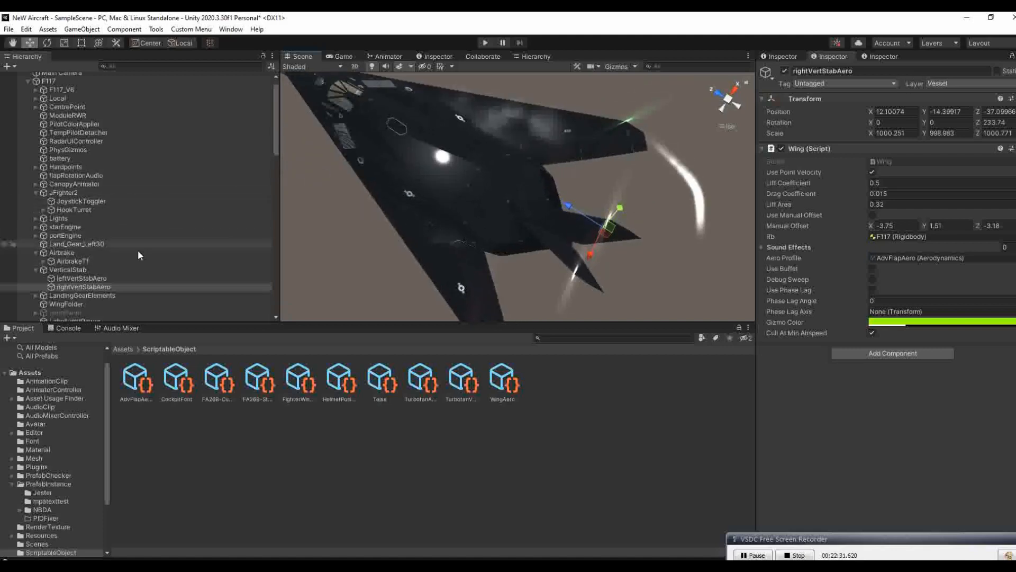
left_click_drag(277, 100, 276, 89)
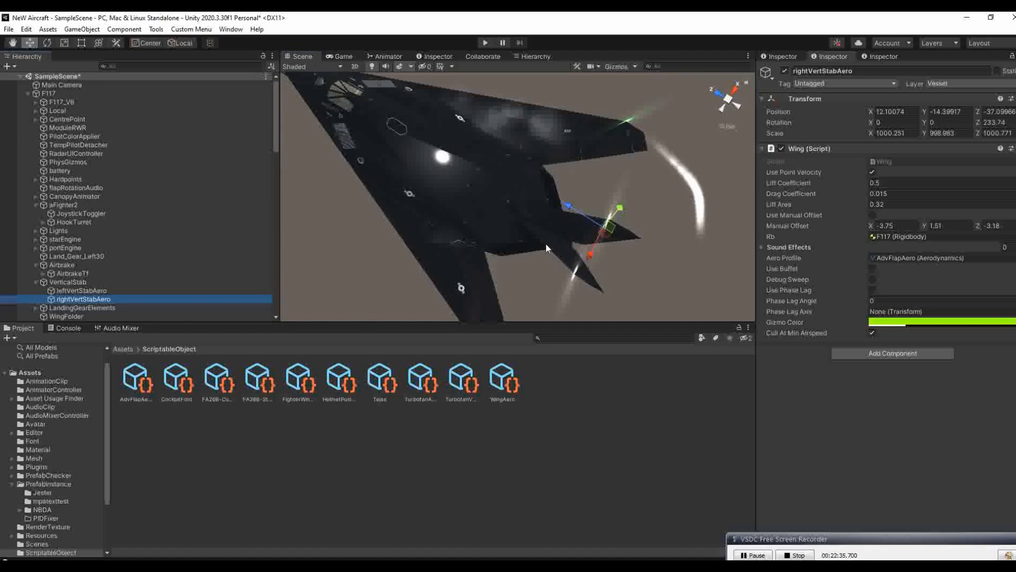
mouse_move(545, 243)
left_mouse_down("alt")
mouse_move(630, 121)
mouse_move(388, 243)
mouse_move(561, 255)
left_mouse_up("alt")
left_click_drag(512, 220, 520, 263, "alt")
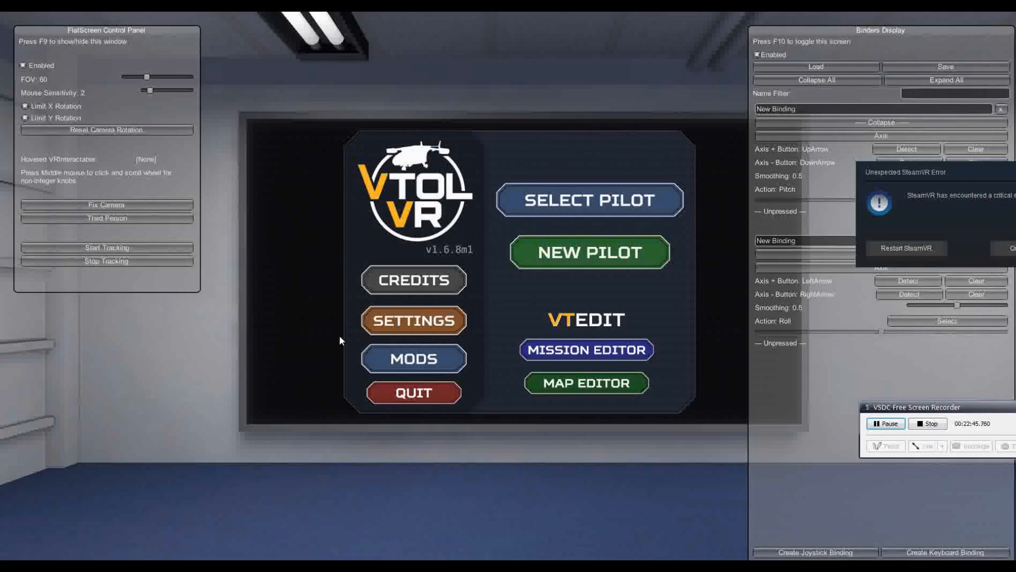
Step: Switch to VTOL VR, select the F-117 mod in the mod list and return to the main menu
left_click(411, 360)
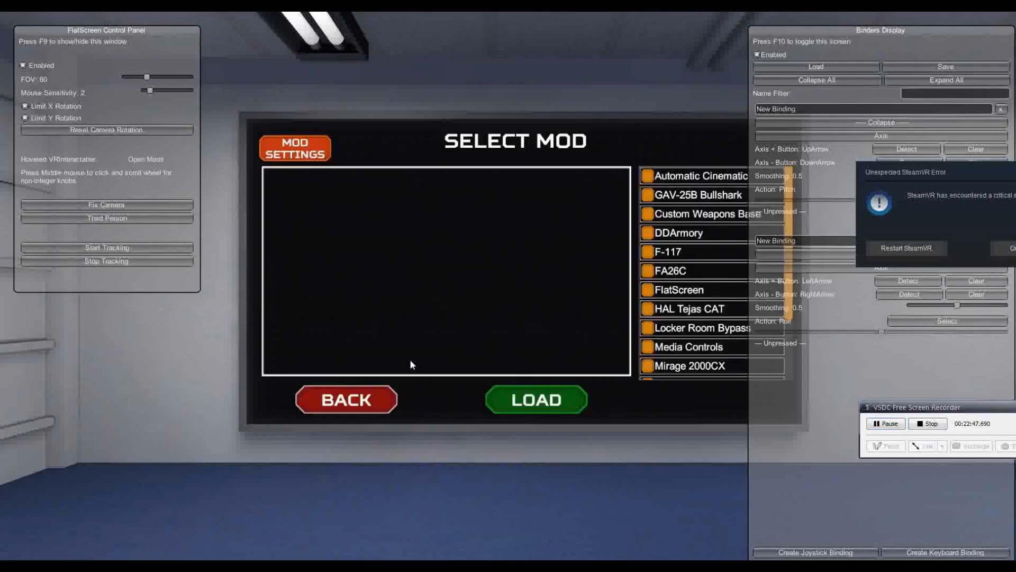
left_click(648, 255)
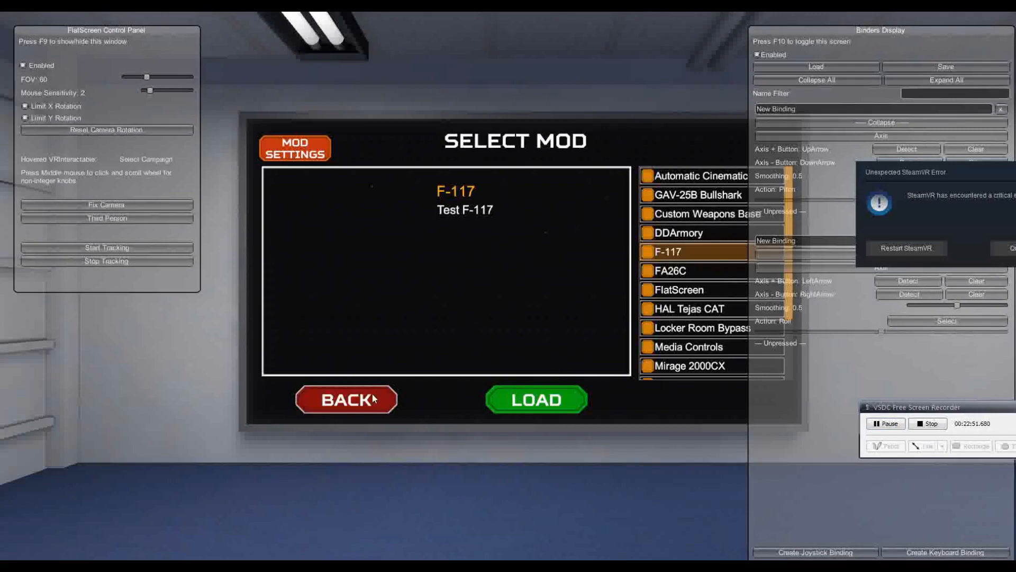
left_click(341, 398)
Step: Select the saved pilot and choose the Quick Flight campaign
left_click(596, 202)
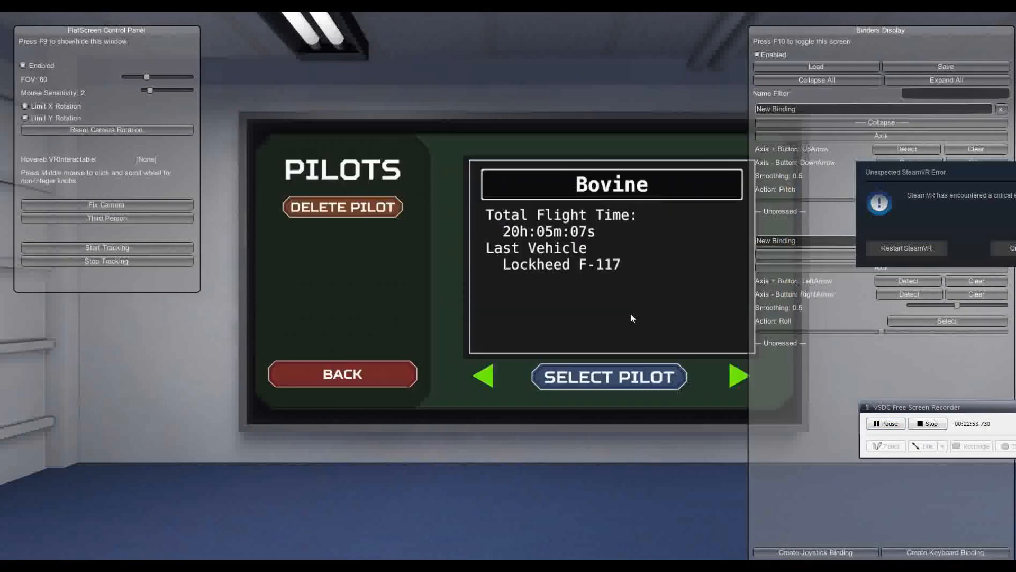
left_click(629, 369)
left_click(697, 379)
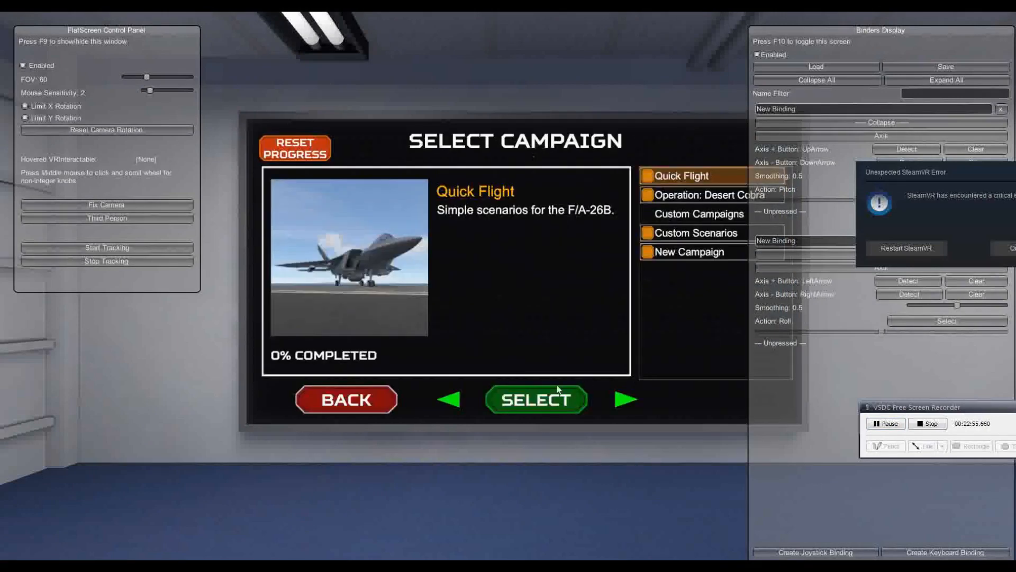
left_click(542, 398)
Step: Choose the FA-26 Aerial Refuel Practice mission, open the aircraft configuration and launch the flight
left_click(649, 259)
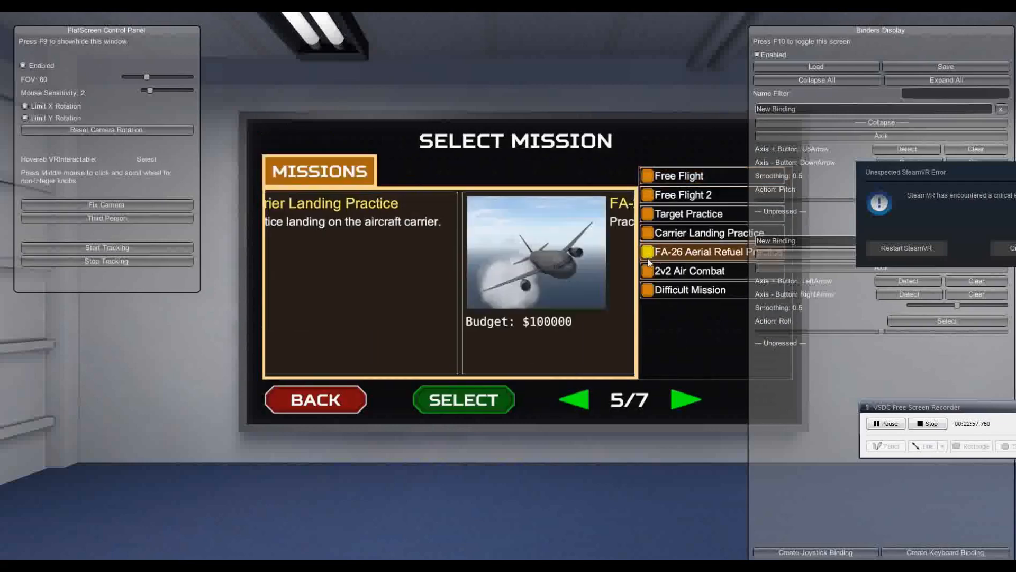
left_click(465, 401)
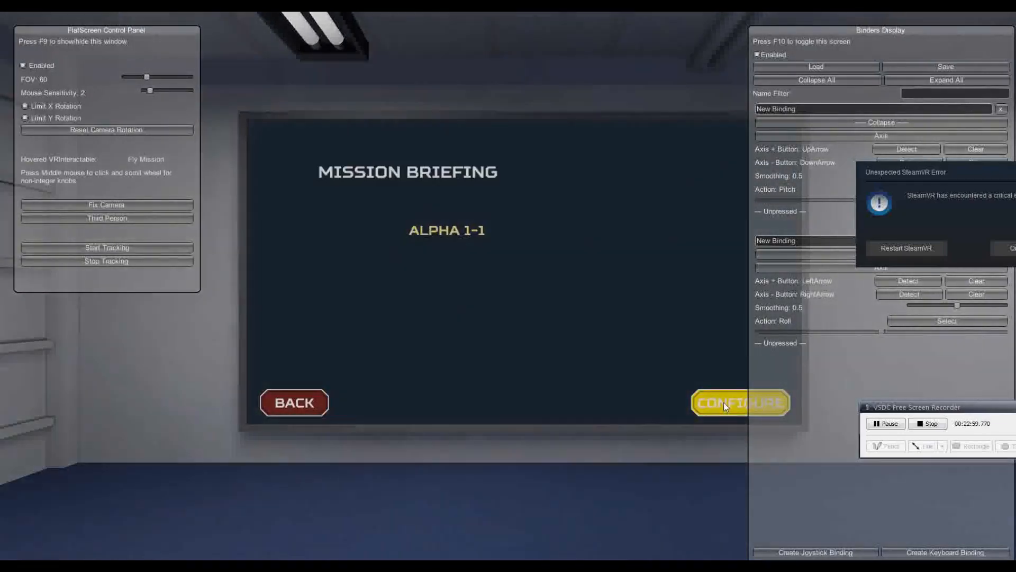
left_click(723, 403)
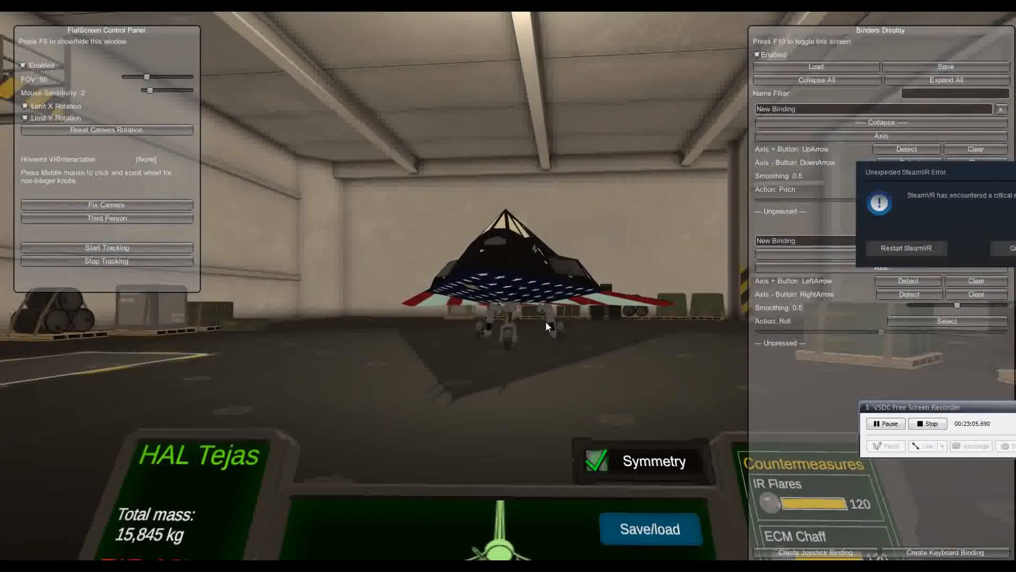
right_click_drag(545, 322, 397, 312)
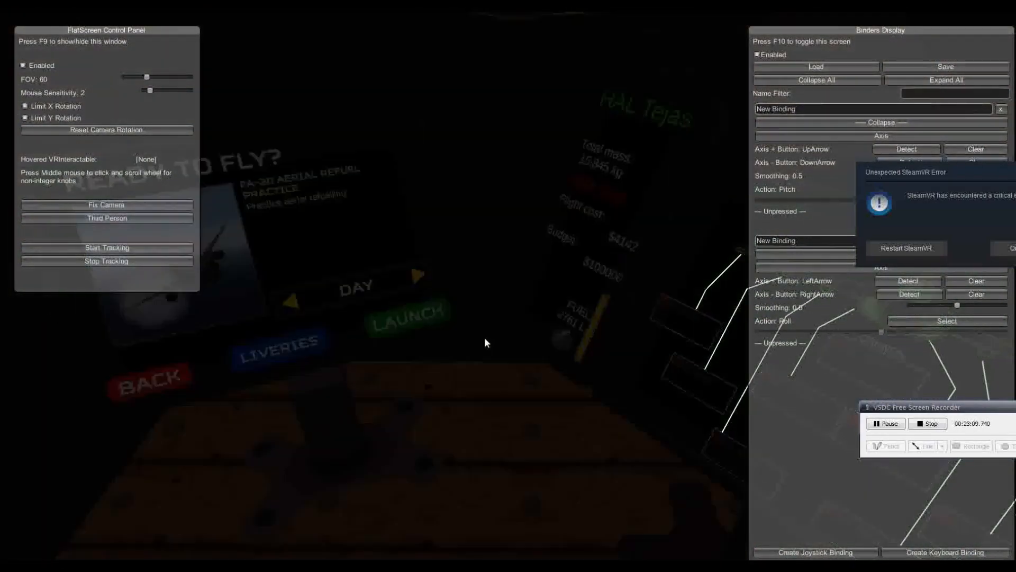
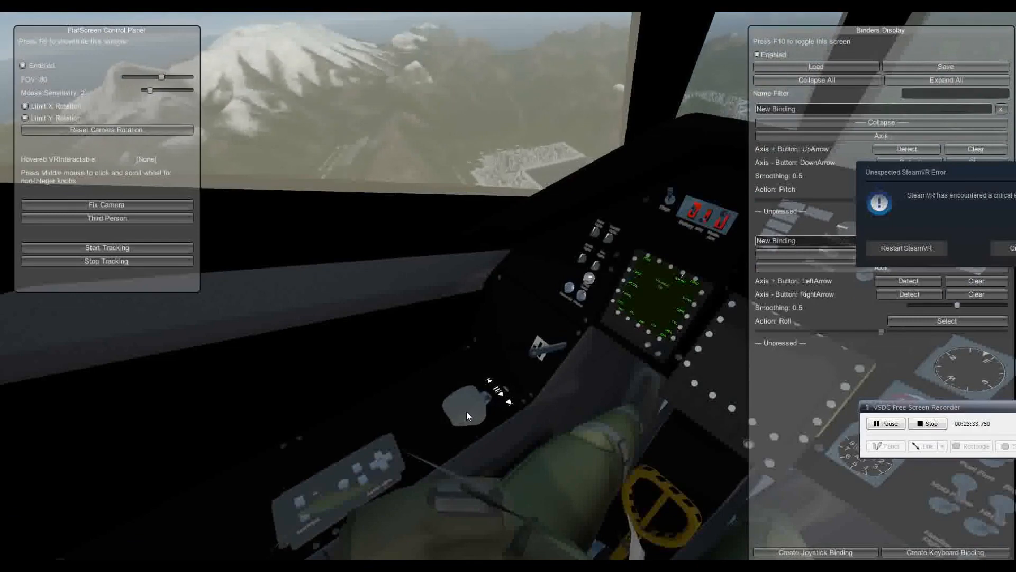
Step: Pitch the F-117 up, bank it left and pull through the turn to test its handling
right_click_drag(542, 390, 692, 294)
key("Down")
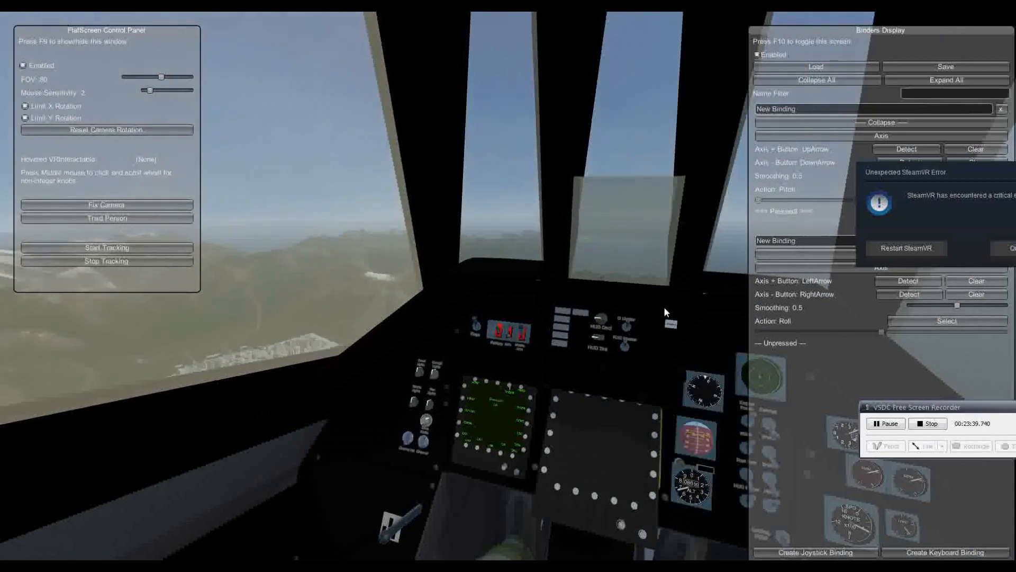
key("Down")
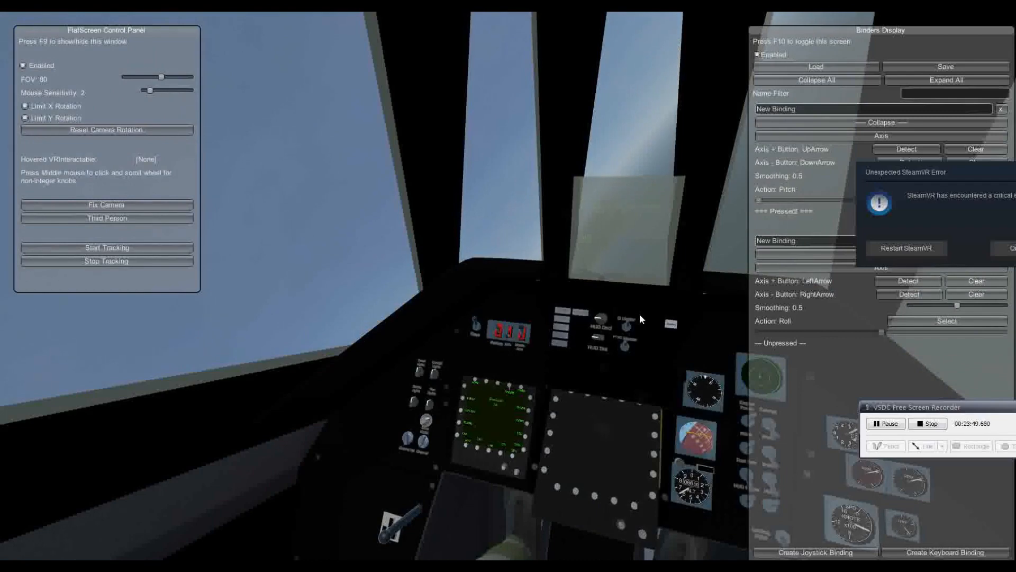
key("Left")
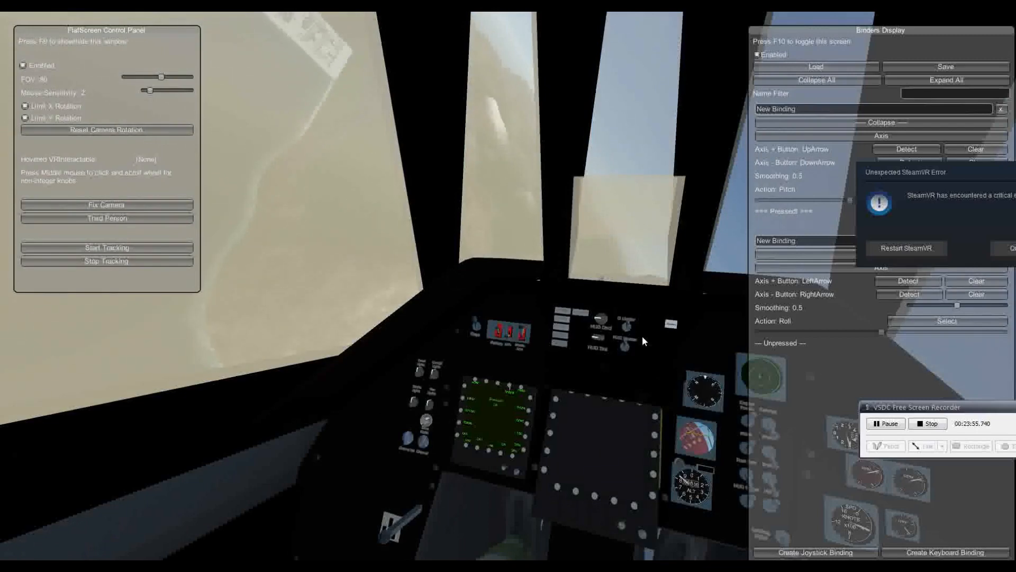
key("Down")
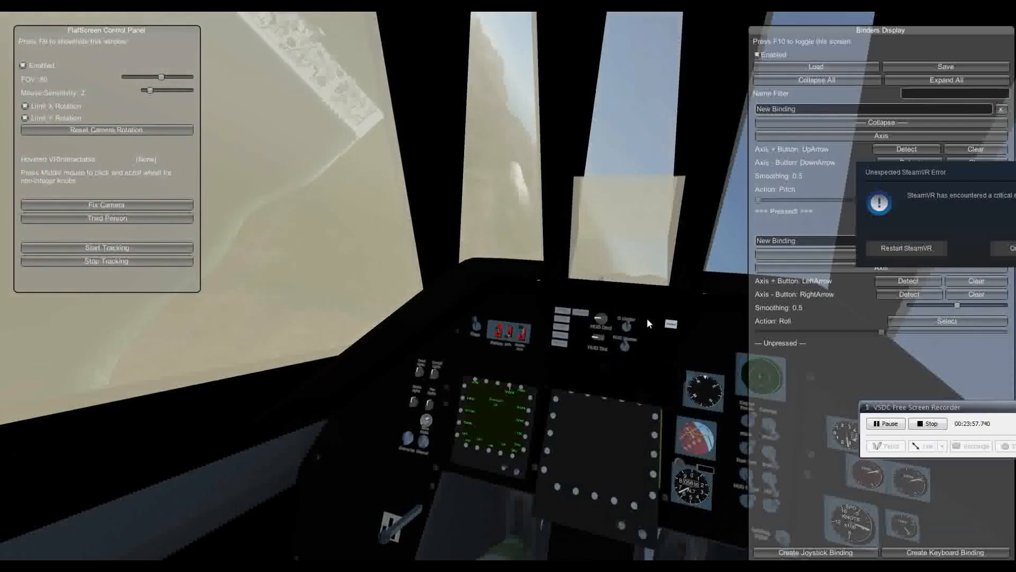
Step: Roll the F-117 right to bring the wings level, correct the pitch and pull the nose up again
key("Right")
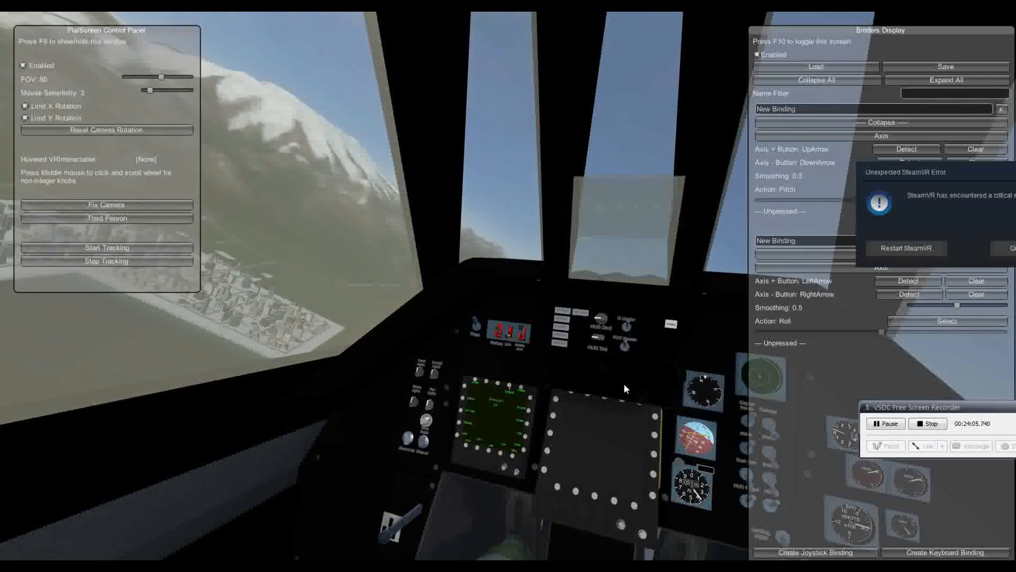
key("Up")
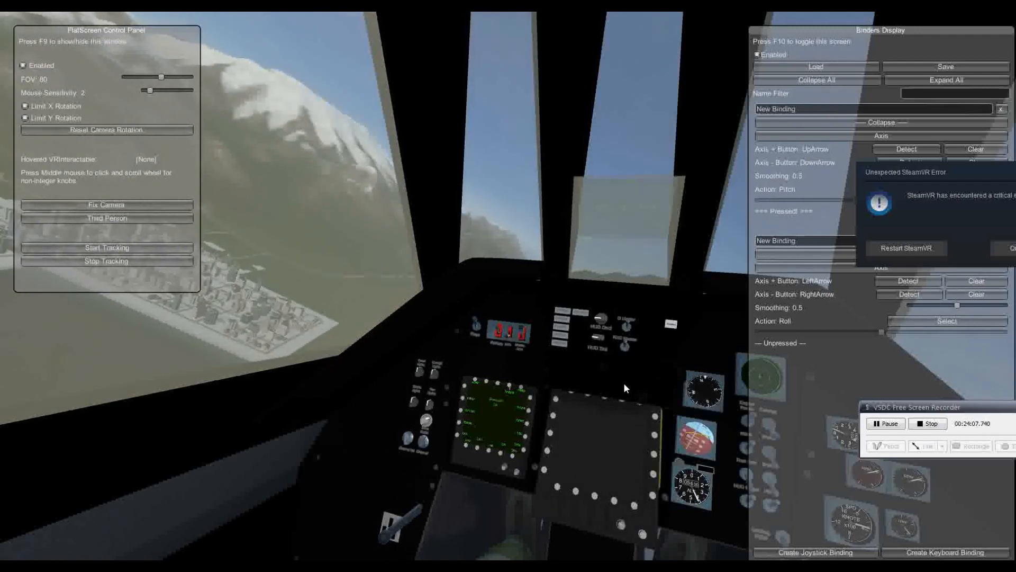
key("Right")
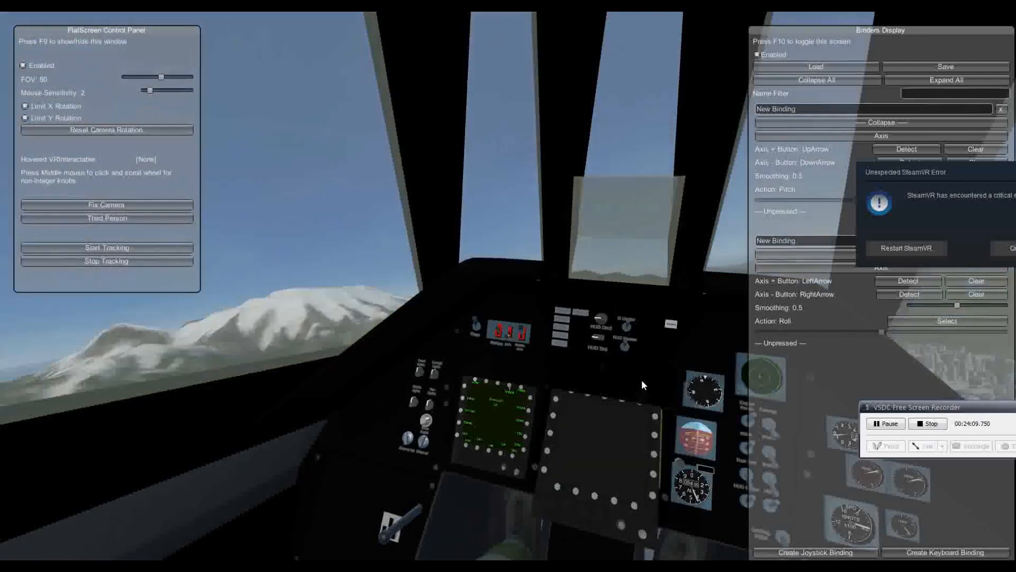
key("Down")
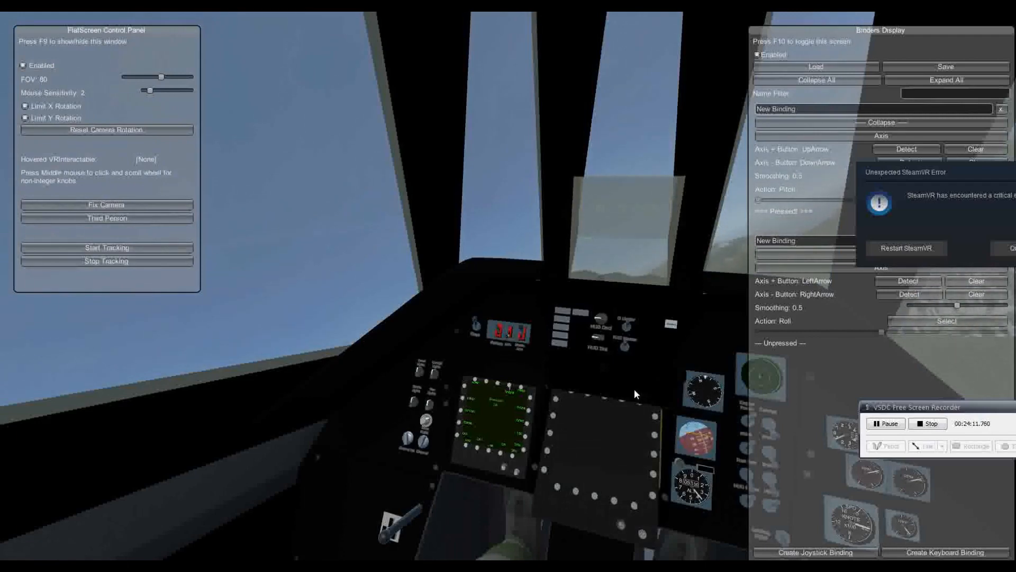
Step: Bank the F-117 left and pull up into a steep turn while checking the view past the canopy's left side
right_click_drag(623, 417, 679, 339)
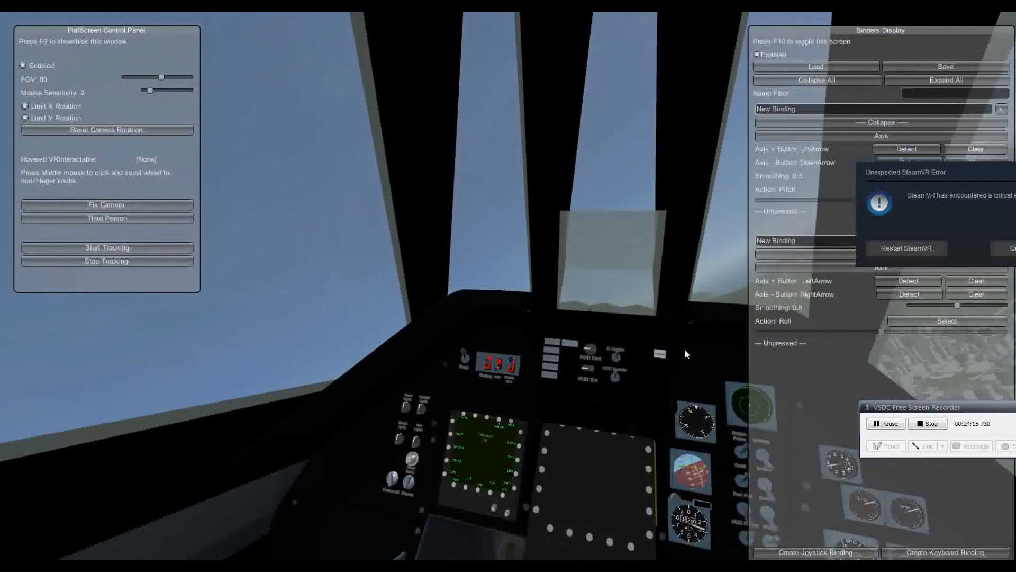
right_click_drag(689, 362, 614, 409)
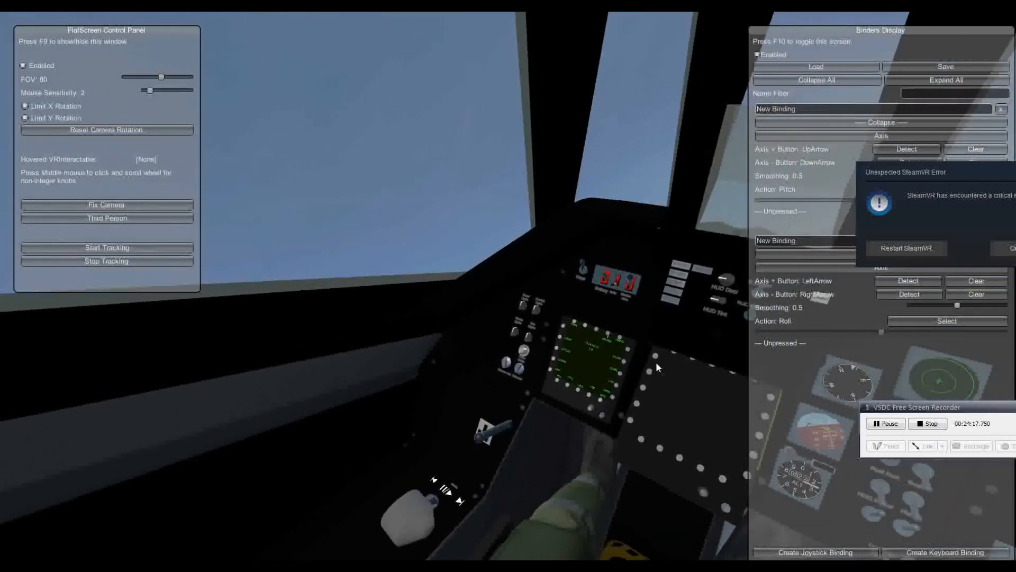
key("Left")
right_click_drag(665, 331, 775, 317)
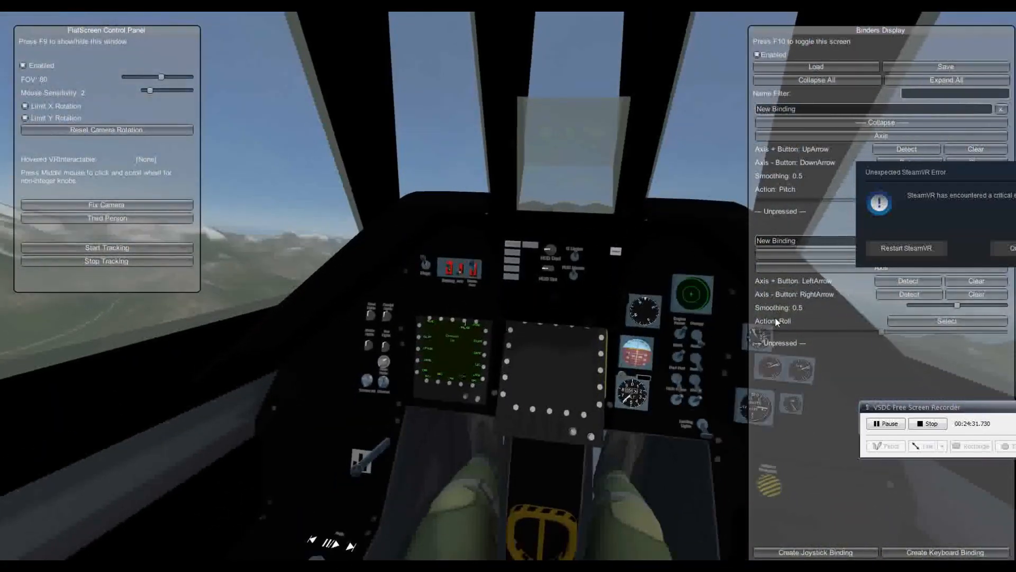
right_click_drag(698, 289, 567, 286)
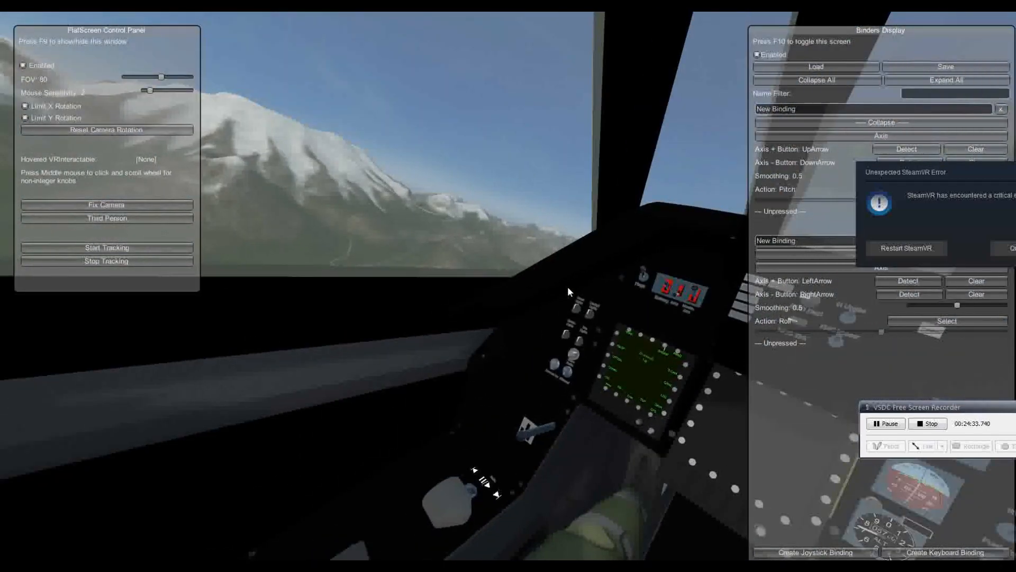
key("Down")
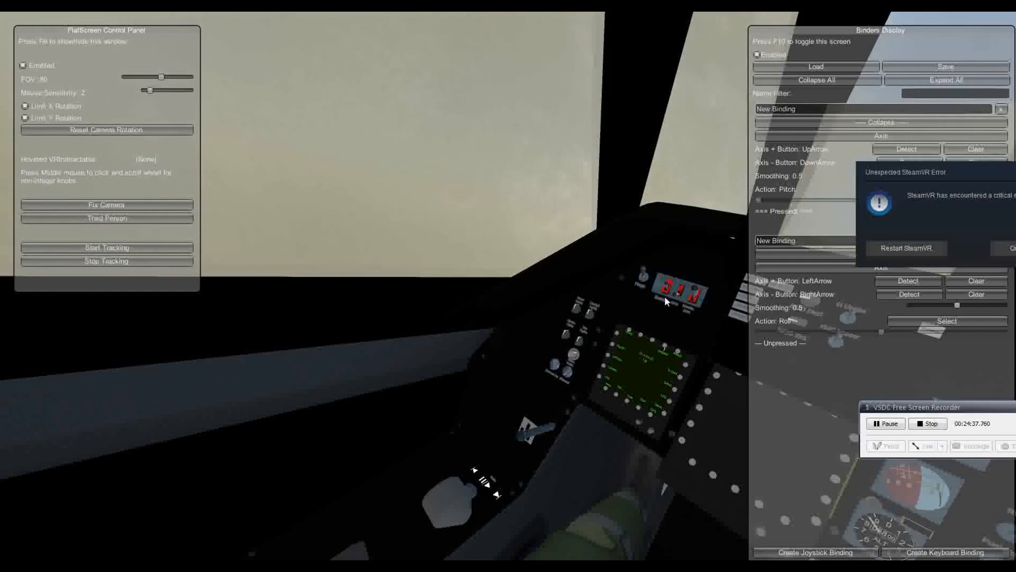
Step: Power on the centre MFD and open its Flight Data page while correcting the aircraft's roll
right_click_drag(665, 297, 650, 383)
key("Right")
key("Left")
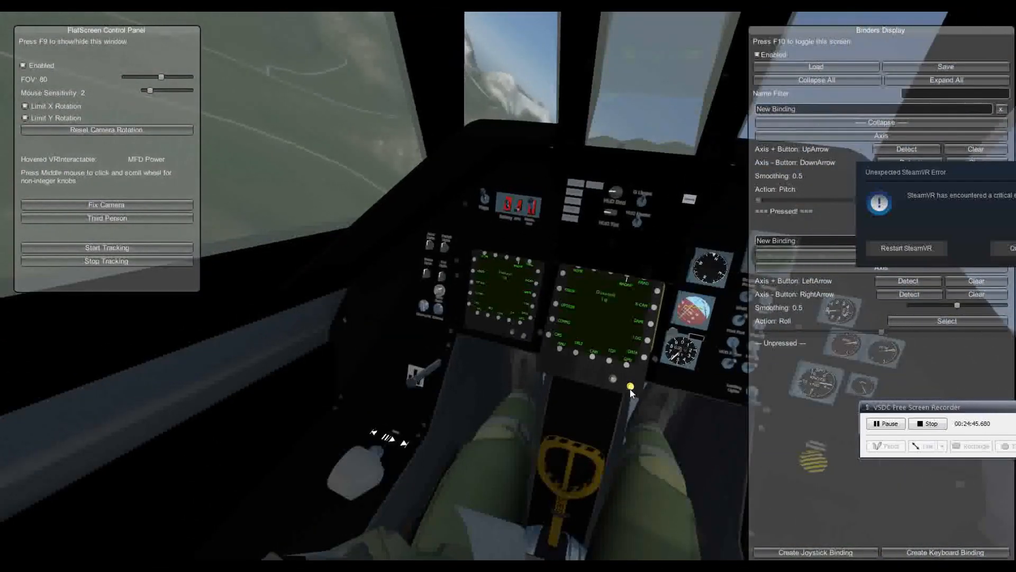
middle_click(644, 359)
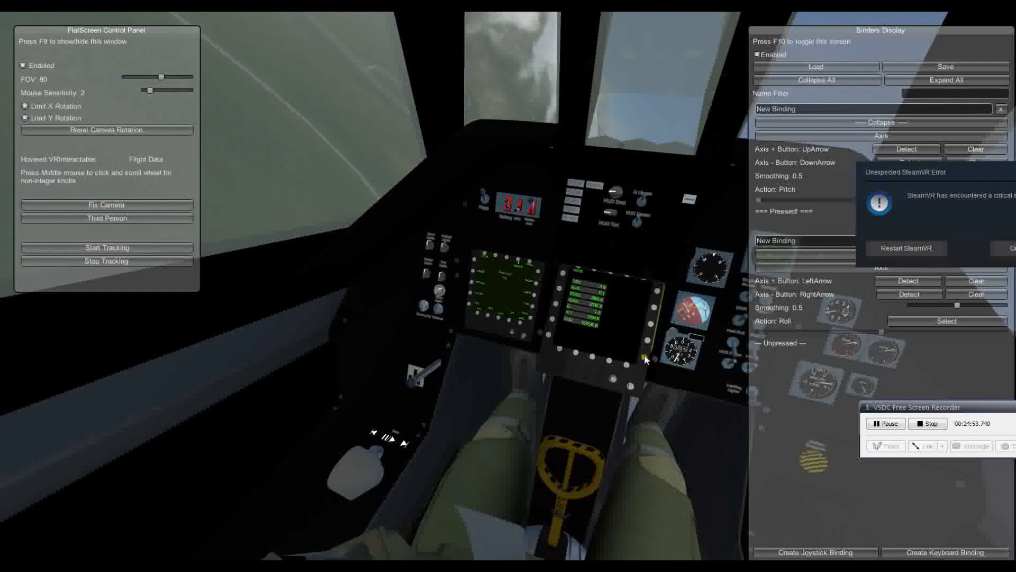
Step: Roll the aircraft right and left during the turn to compare its response on the flight data display
key("Right")
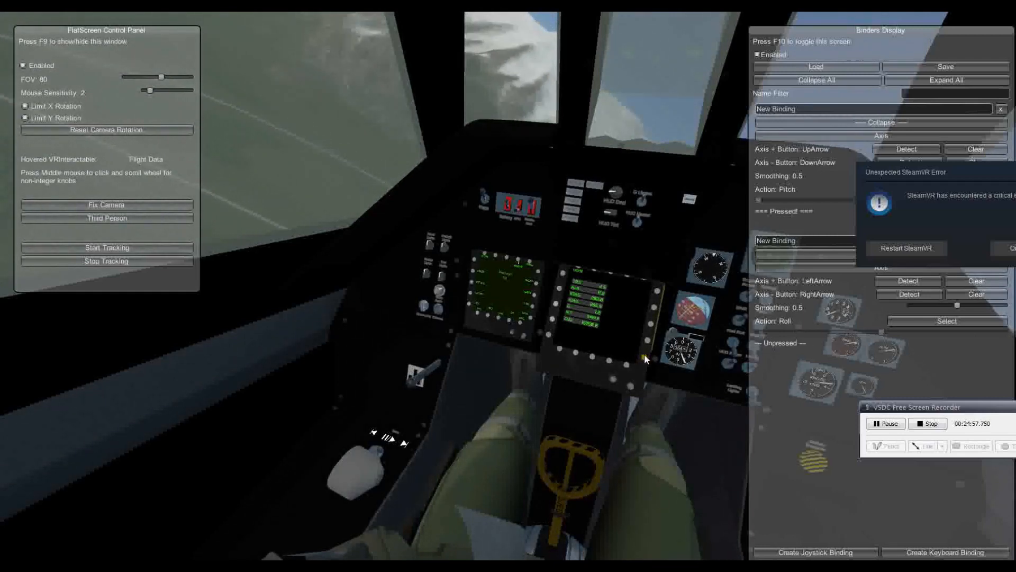
key("Left")
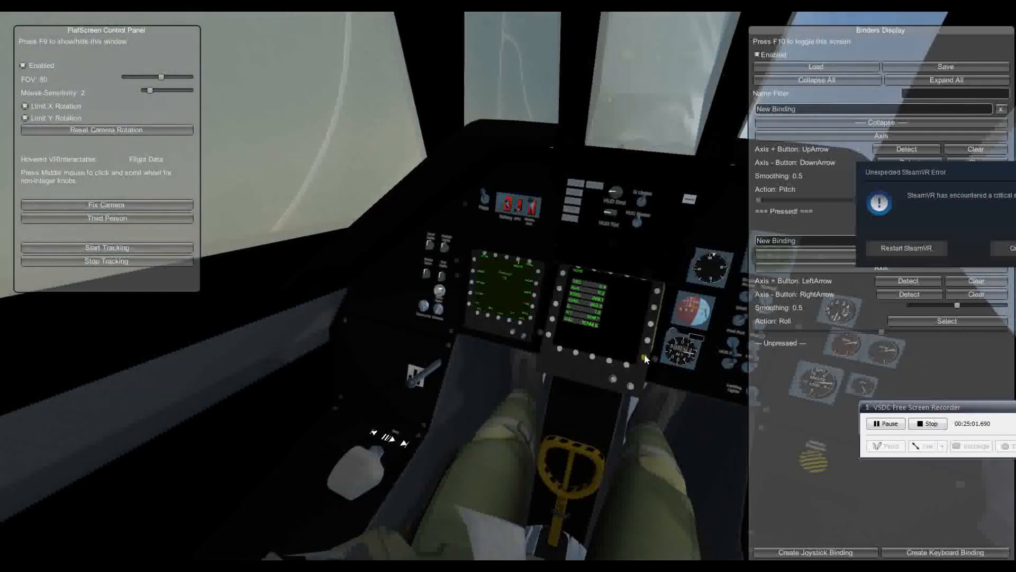
key("Left")
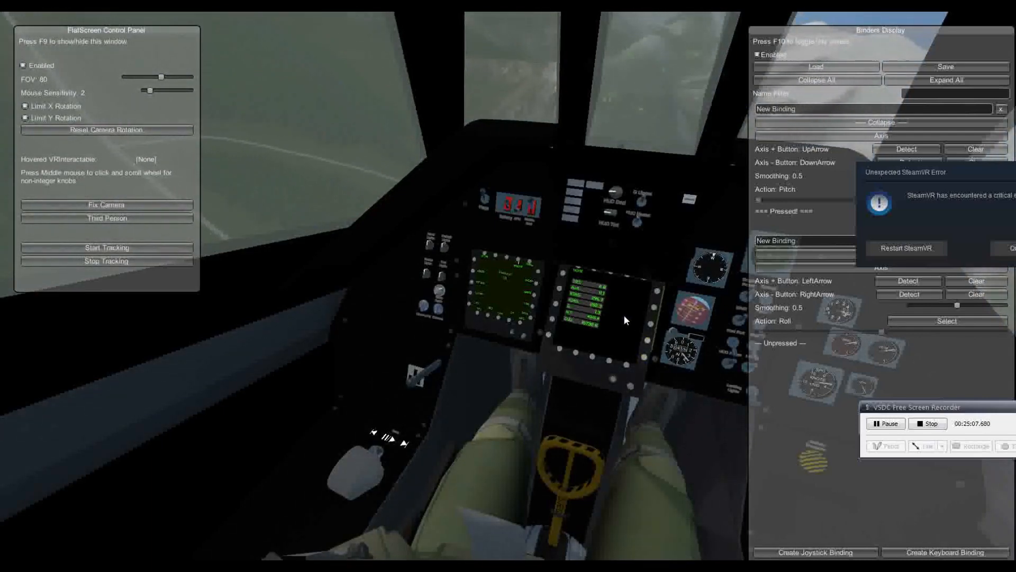
Step: Face the instrument panel, roll the aircraft right to wings level and pitch the nose up
right_click_drag(632, 280, 552, 248)
key("Right")
key("Down")
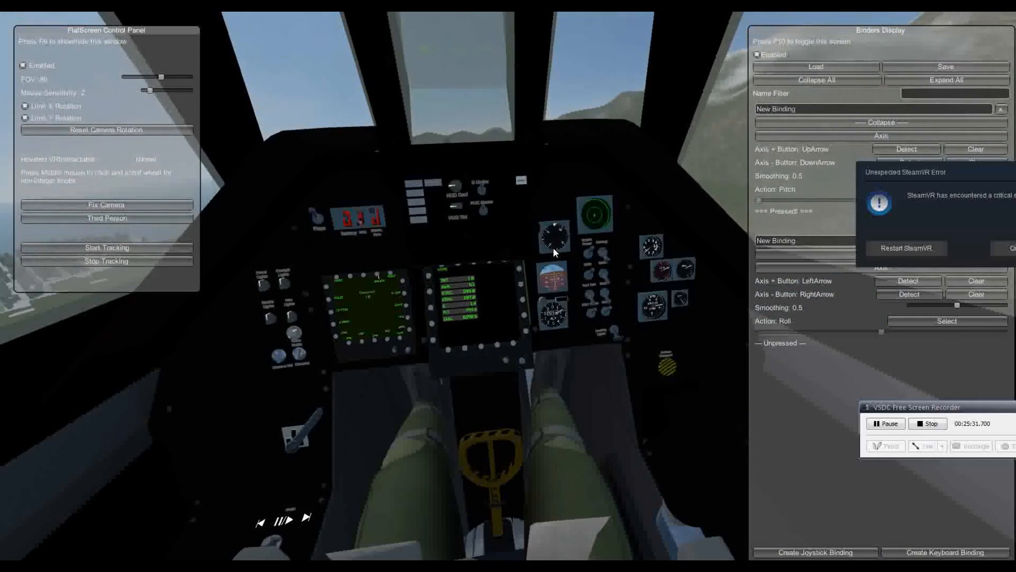
key("Down")
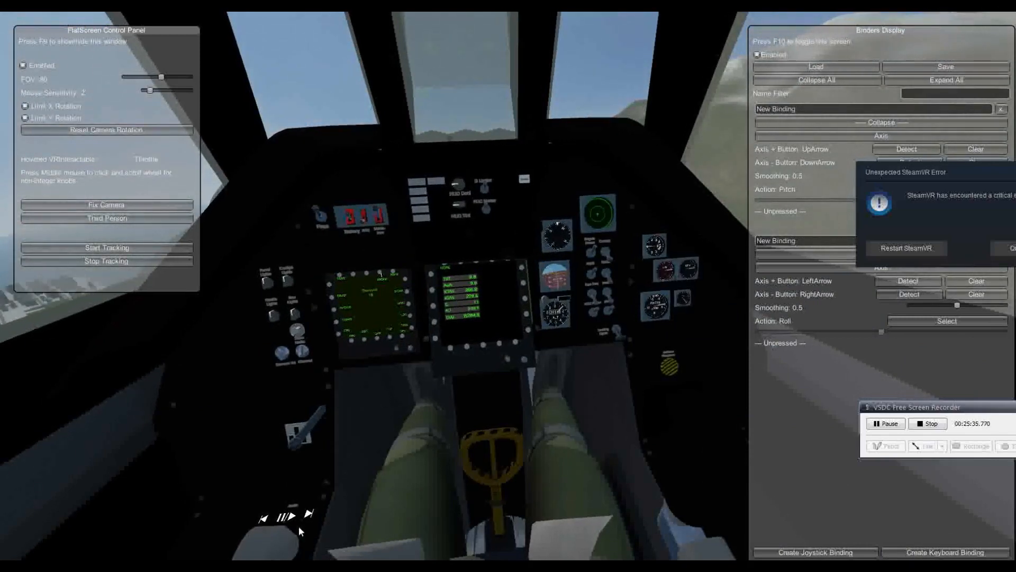
Step: Check the throttle side of the cockpit and pull the nose up briefly in level flight
right_click_drag(494, 442, 459, 417)
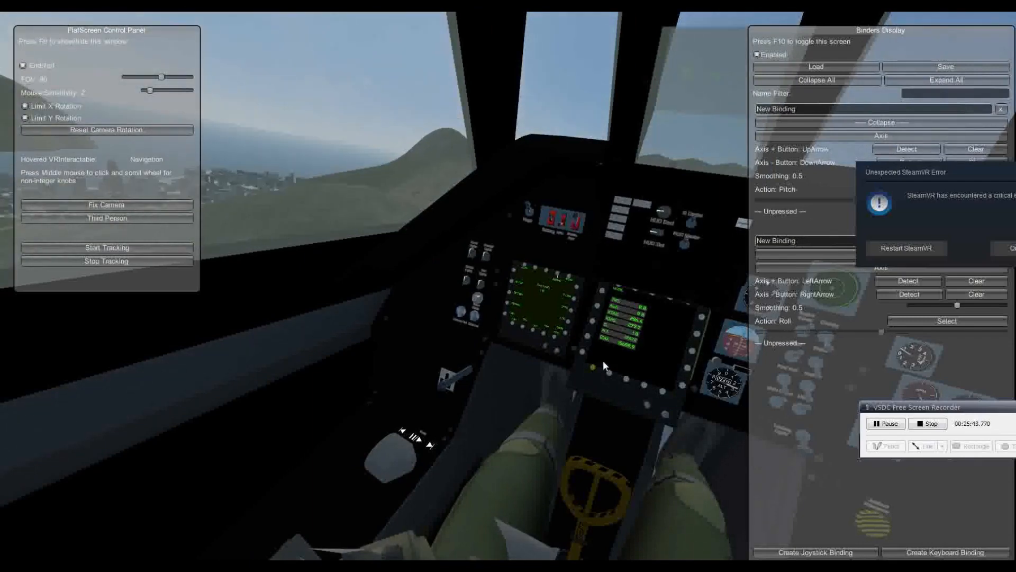
right_click_drag(602, 360, 653, 386)
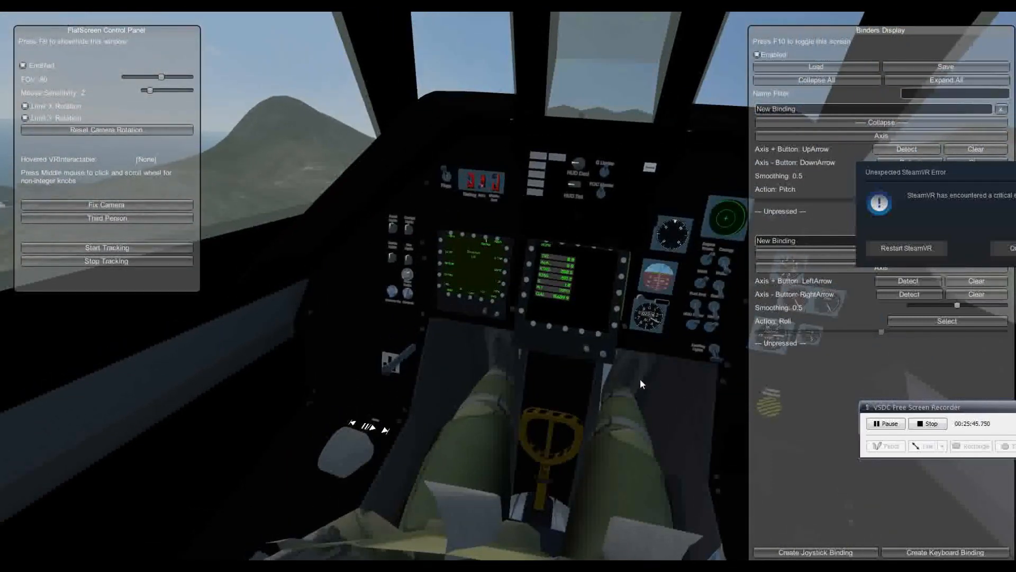
key("Down")
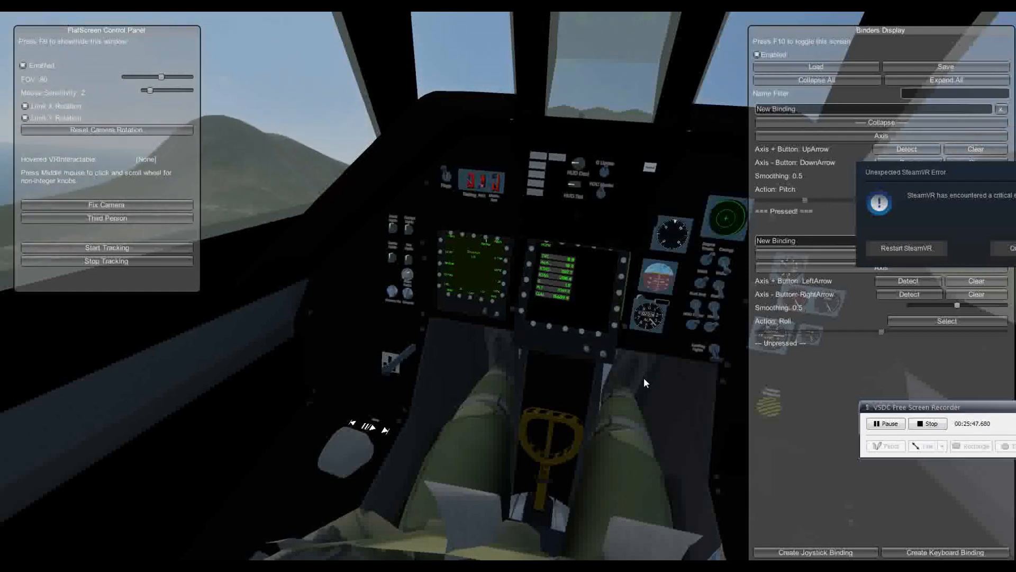
Step: Pull the aircraft through another left-banked turn with the flight data in view and roll right to level out
right_click_drag(644, 378, 728, 399)
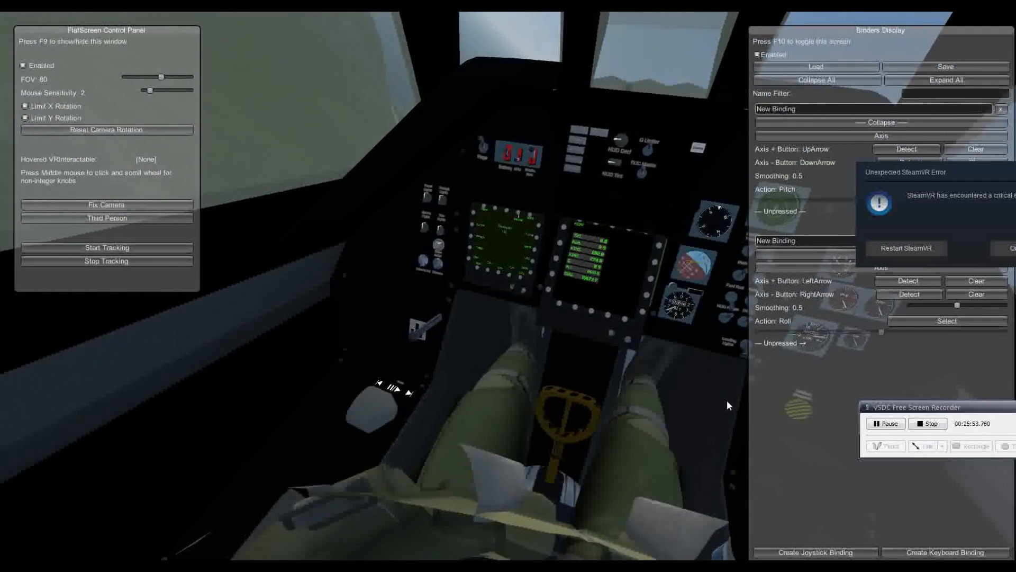
right_click_drag(727, 400, 698, 401)
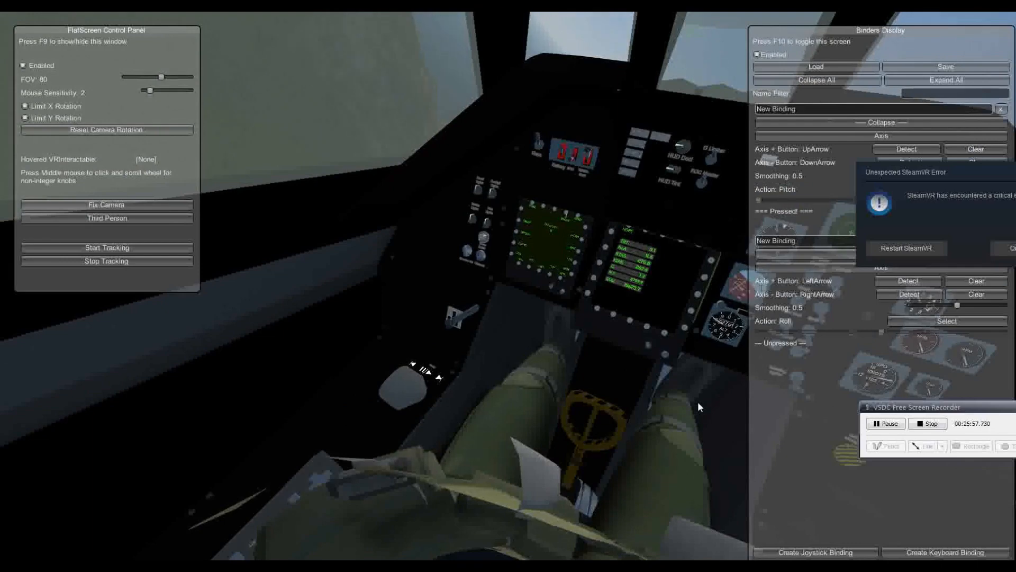
mouse_move(698, 402)
right_mouse_down()
mouse_move(685, 413)
mouse_move(697, 394)
right_mouse_up()
key("Down")
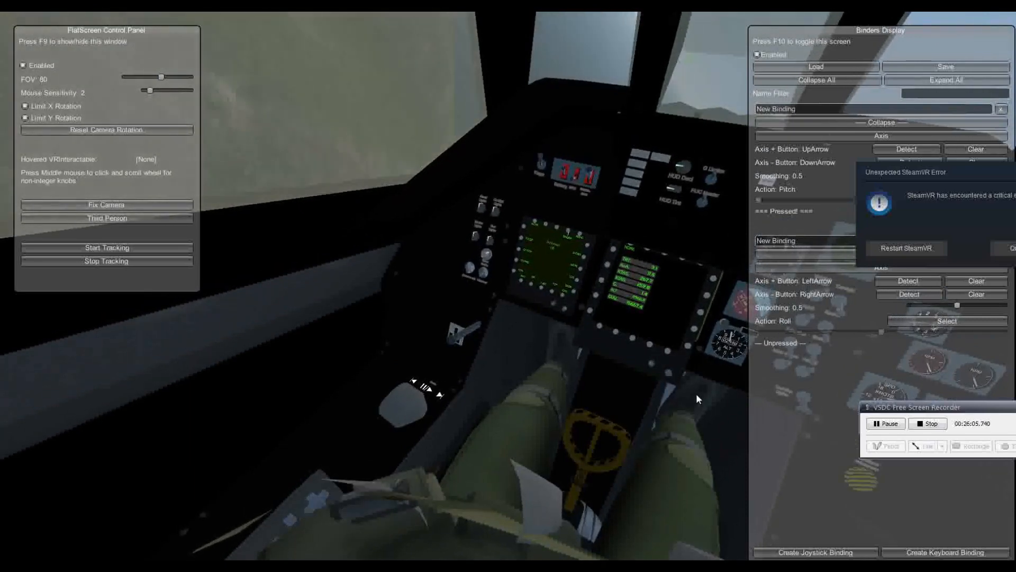
right_click_drag(697, 393, 748, 375)
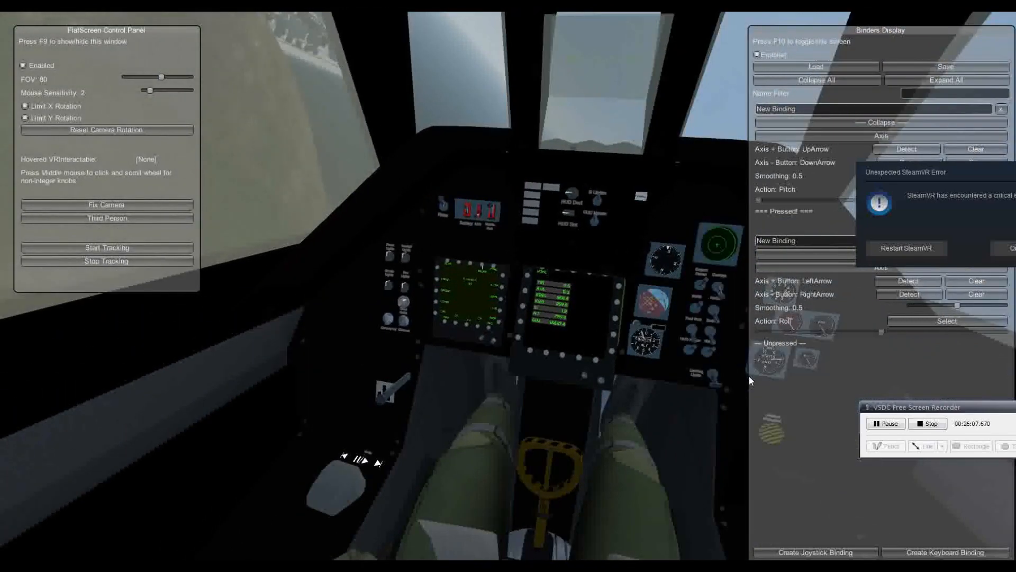
key("Right")
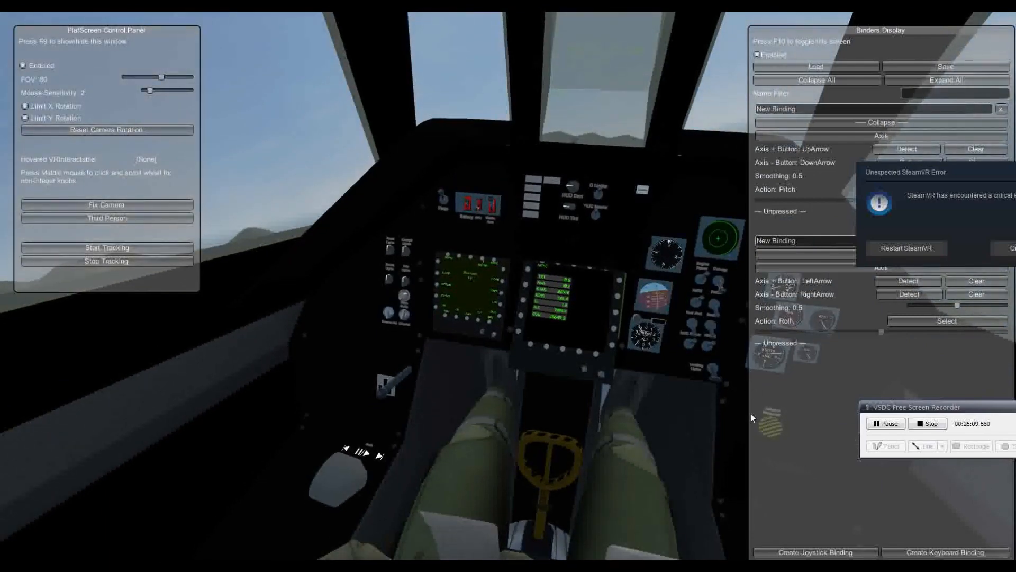